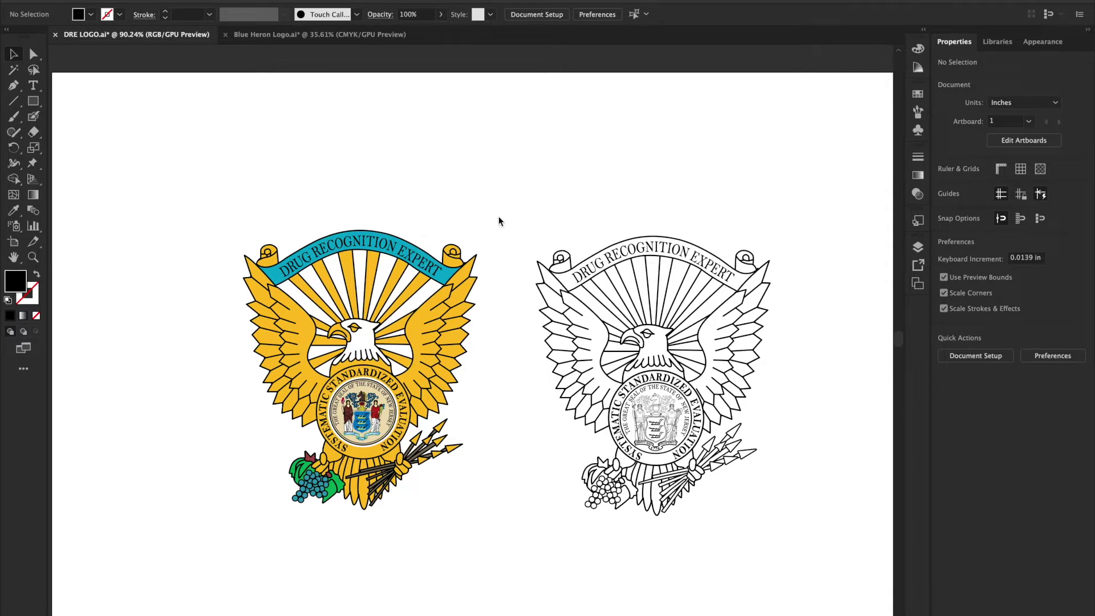
Examine the New Jersey state seal at the centre of the coloured eagle logo up close
drag(192, 183, 529, 573)
scroll(372, 388, down, 5)
scroll(371, 389, up, 3)
scroll(370, 279, up, 10)
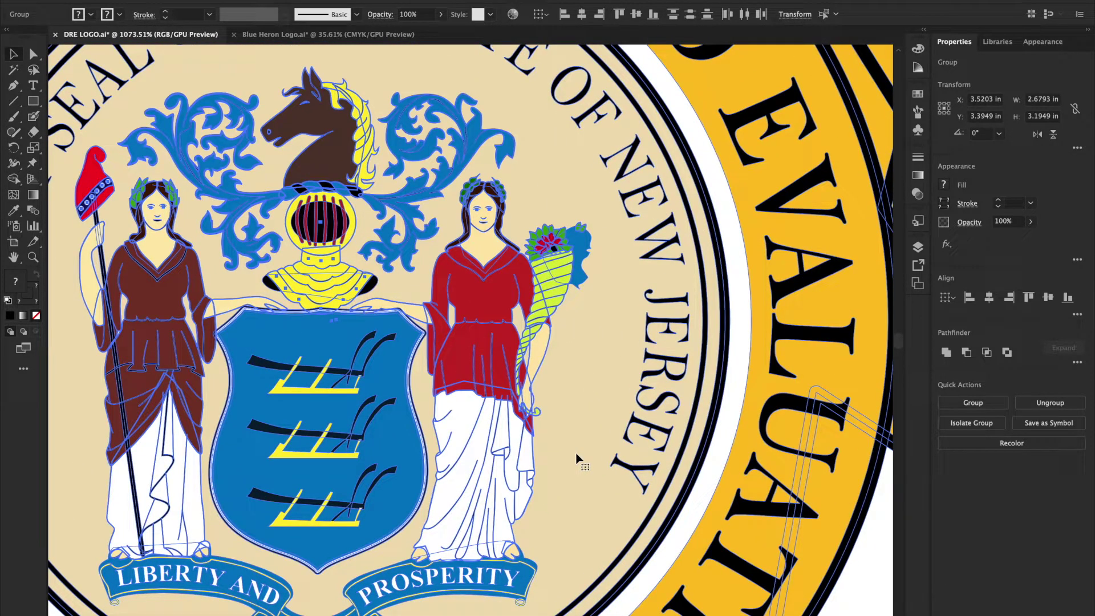
scroll(578, 458, down, 5)
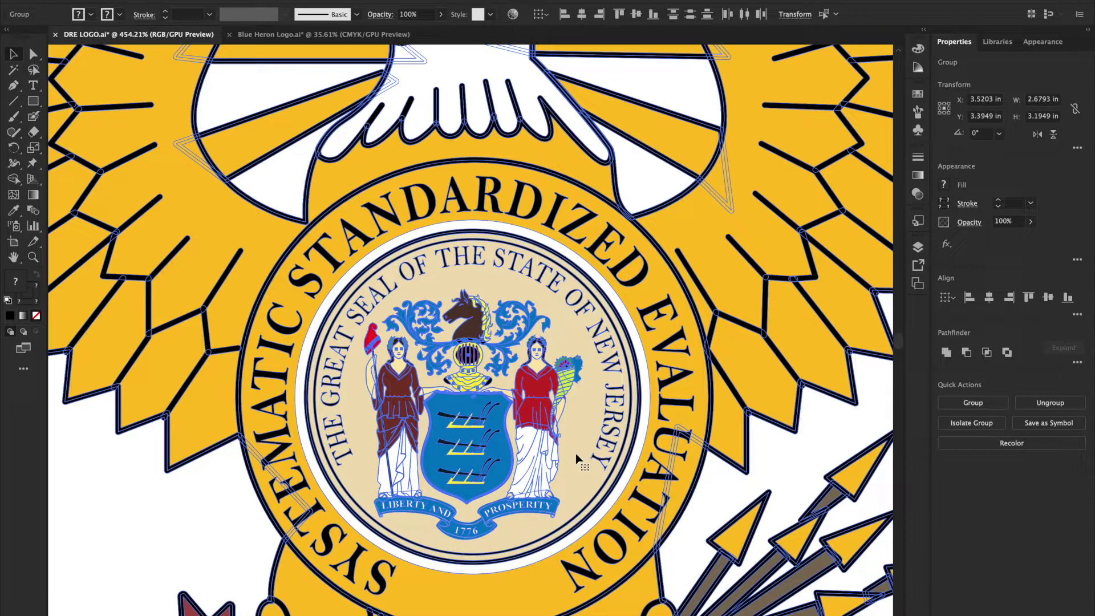
click(790, 477)
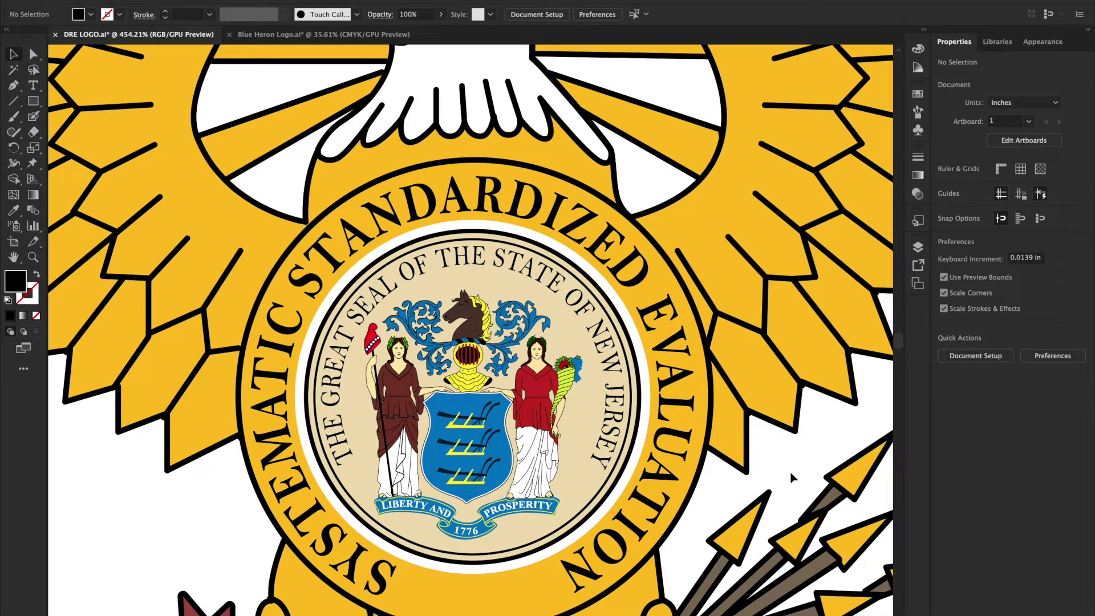
scroll(790, 477, down, 5)
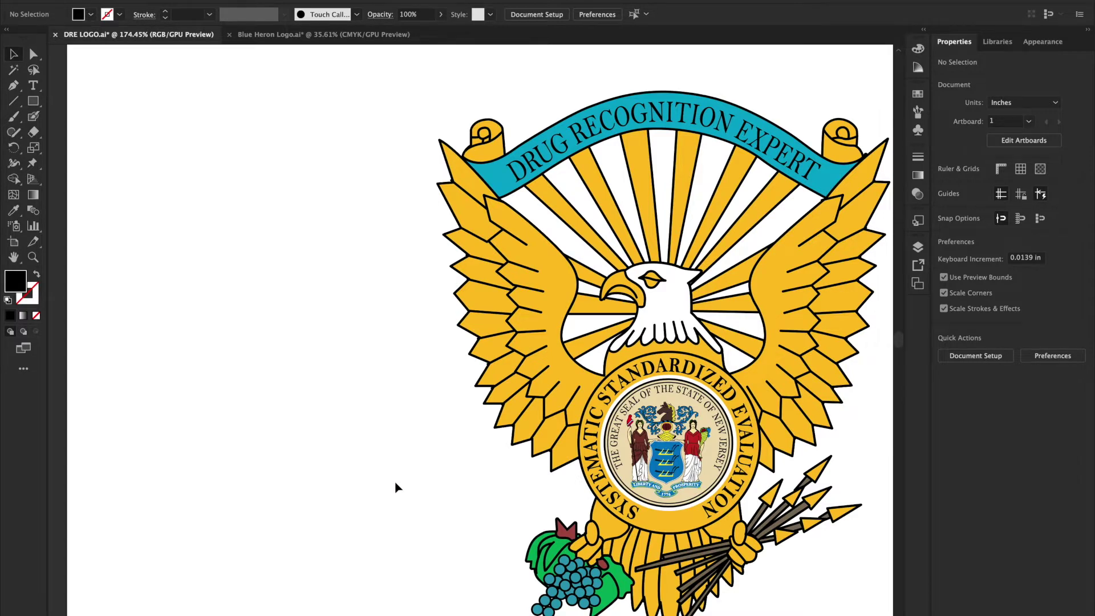
Compare the coloured eagle logo with the black-and-white outline version beside it
scroll(398, 486, right, 5)
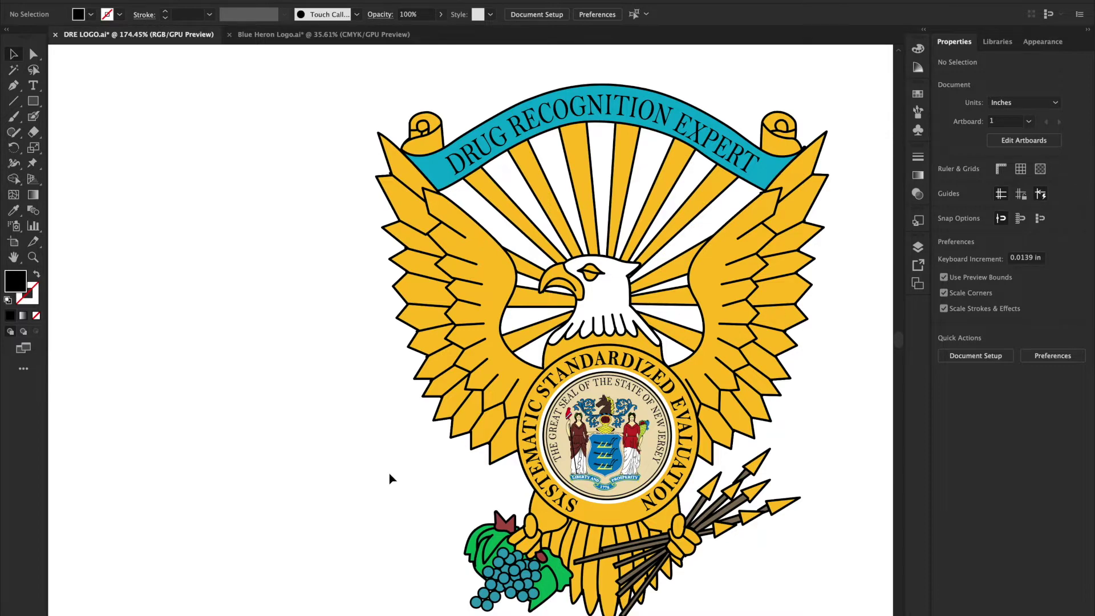
scroll(389, 477, right, 10)
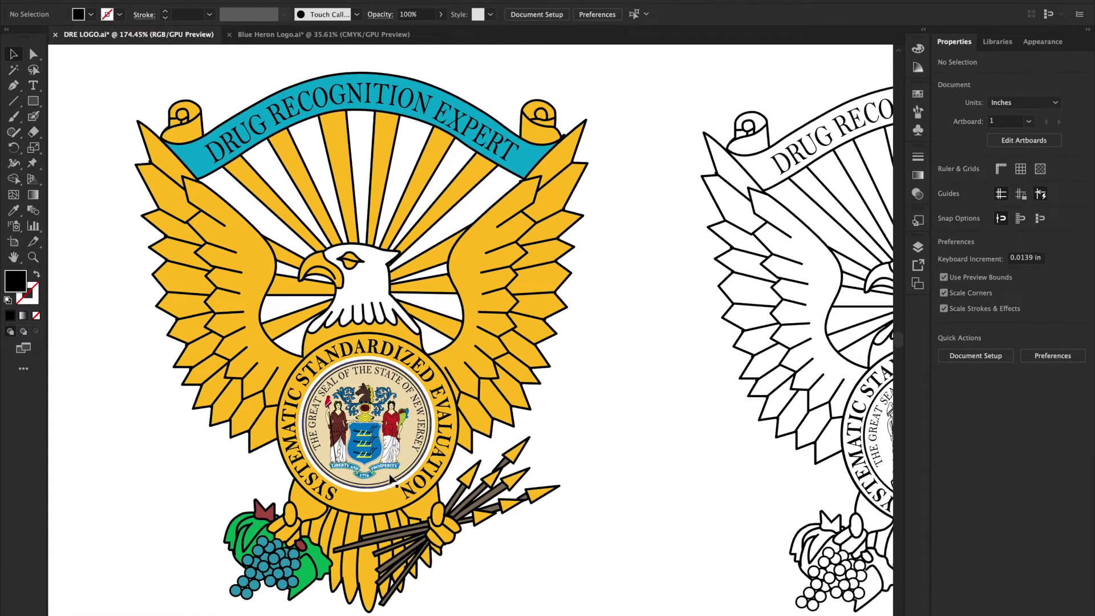
scroll(389, 478, right, 10)
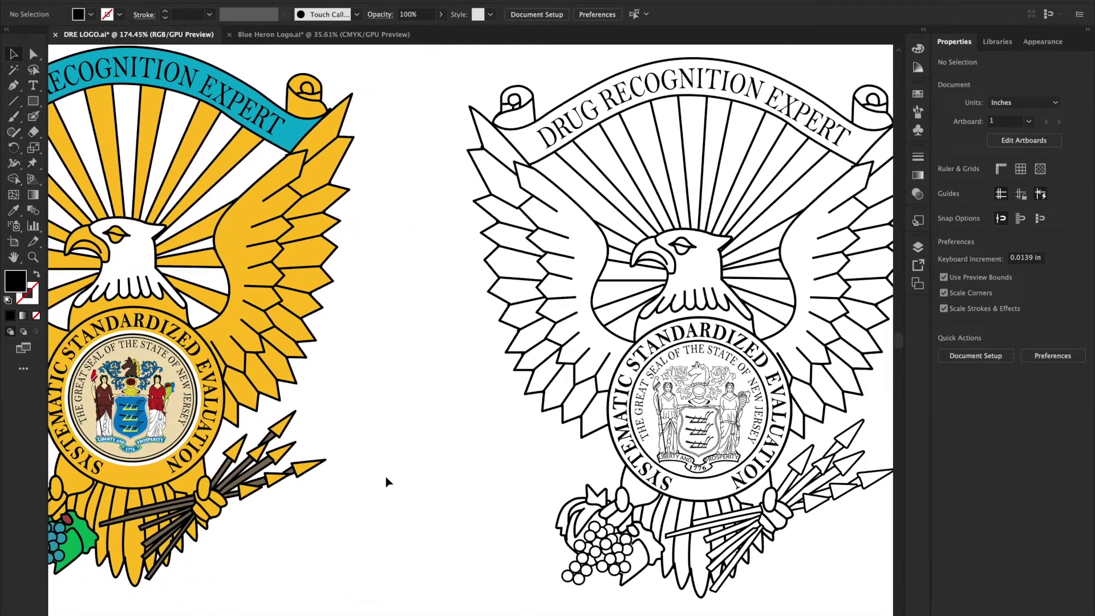
scroll(386, 482, right, 3)
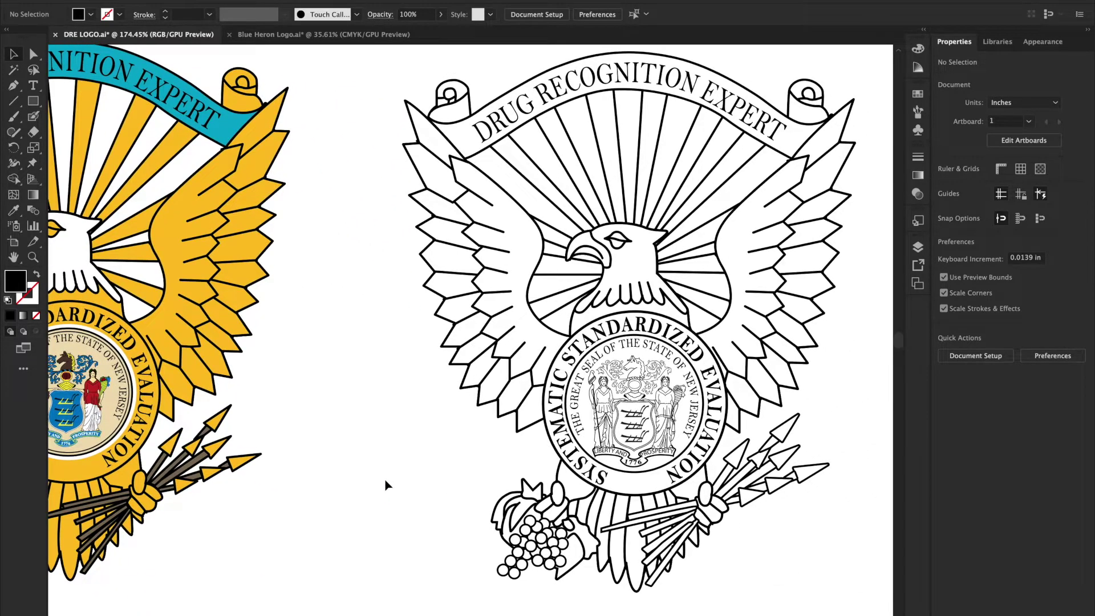
scroll(371, 312, left, 4)
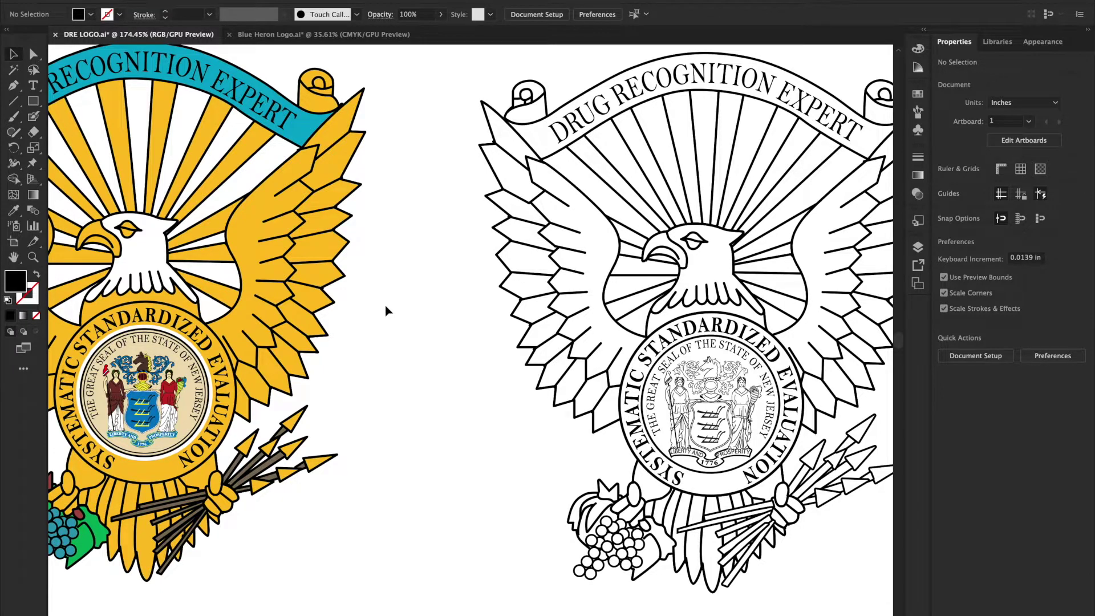
scroll(386, 308, left, 3)
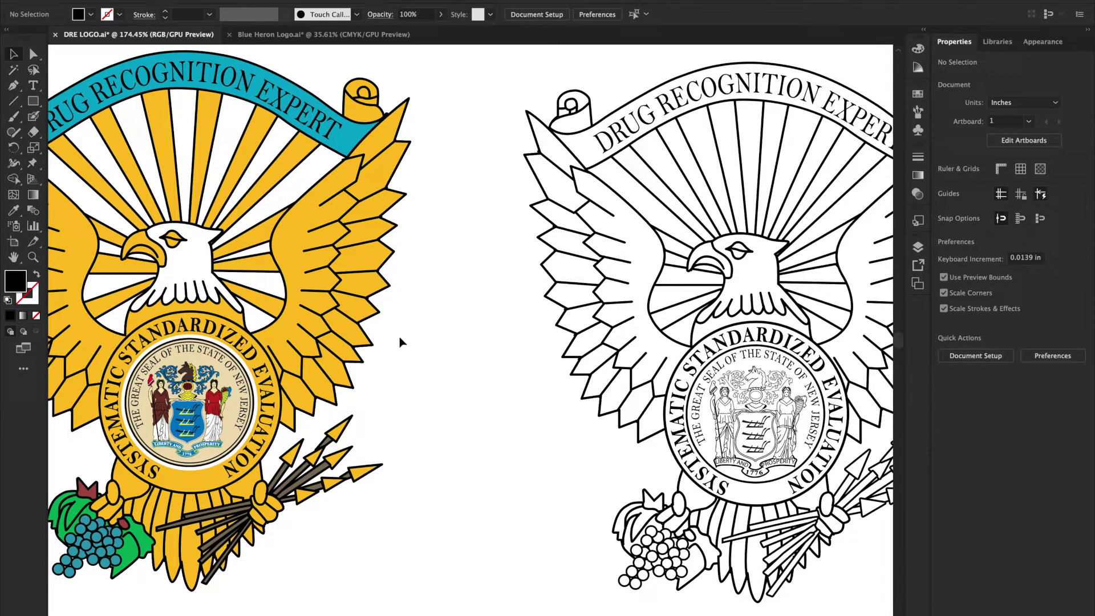
scroll(399, 375, down, 5)
Switch to LightBurn and examine the layered outlines of the two imported eagle logos
key(ctrl+Up)
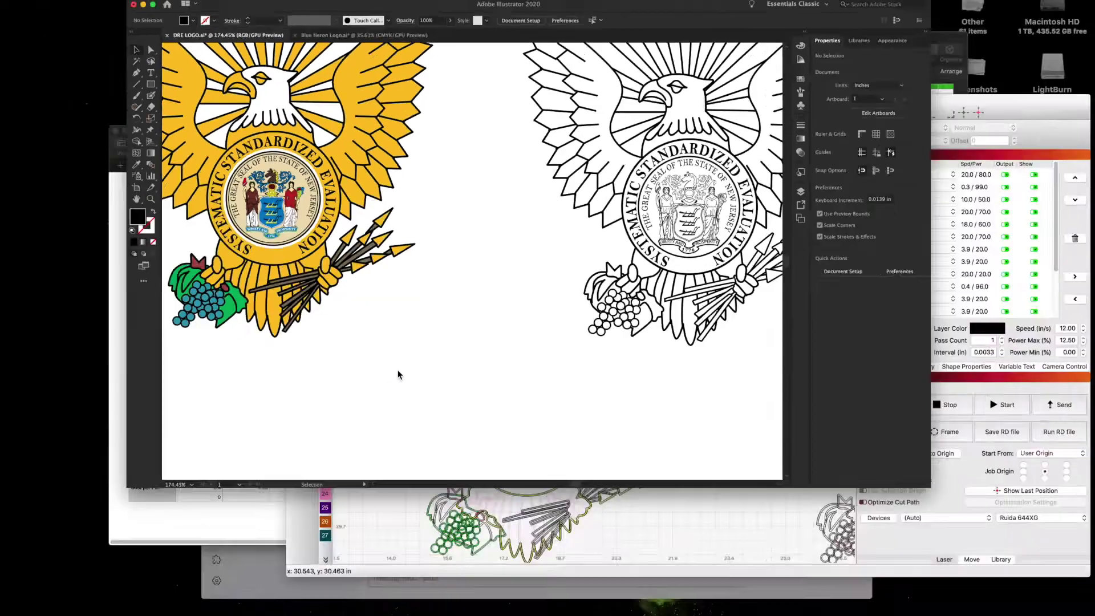
click(881, 418)
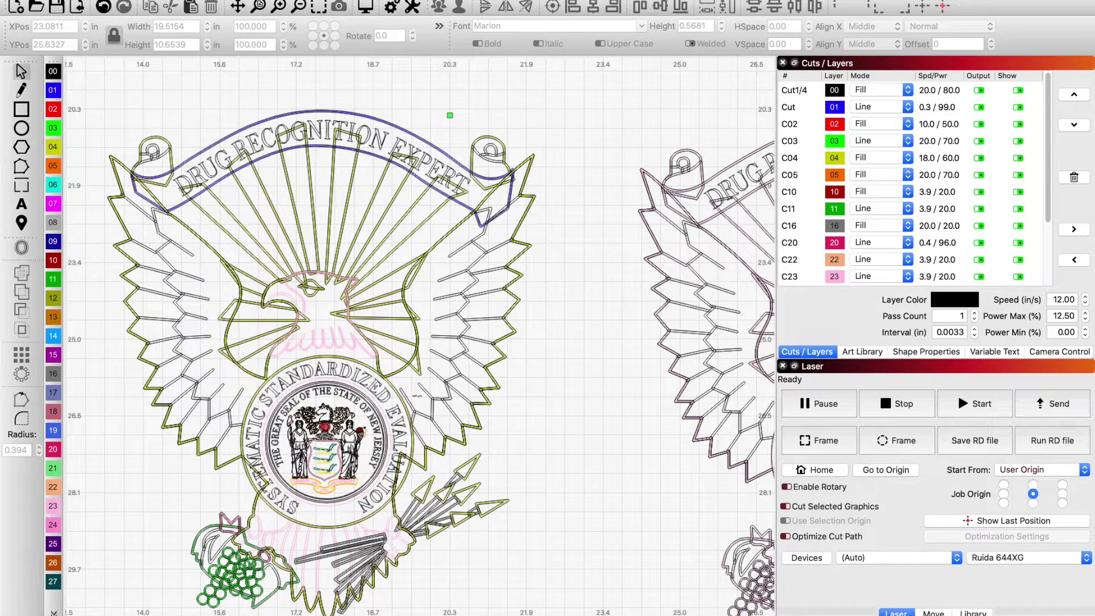
scroll(501, 401, up, 2)
scroll(501, 401, up, 1)
scroll(440, 427, up, 1)
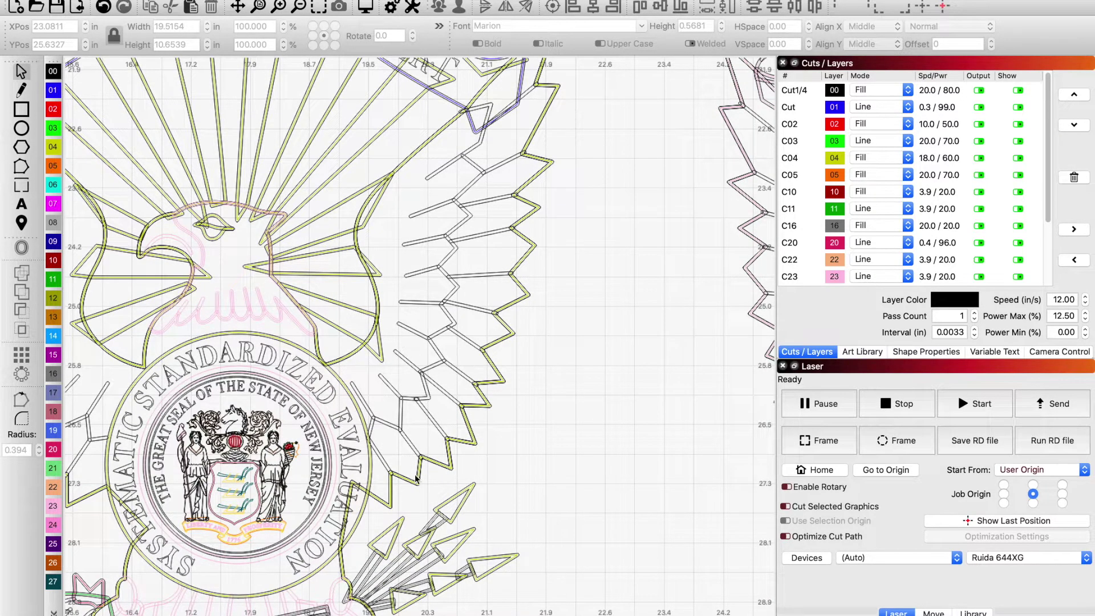
scroll(442, 435, up, 1)
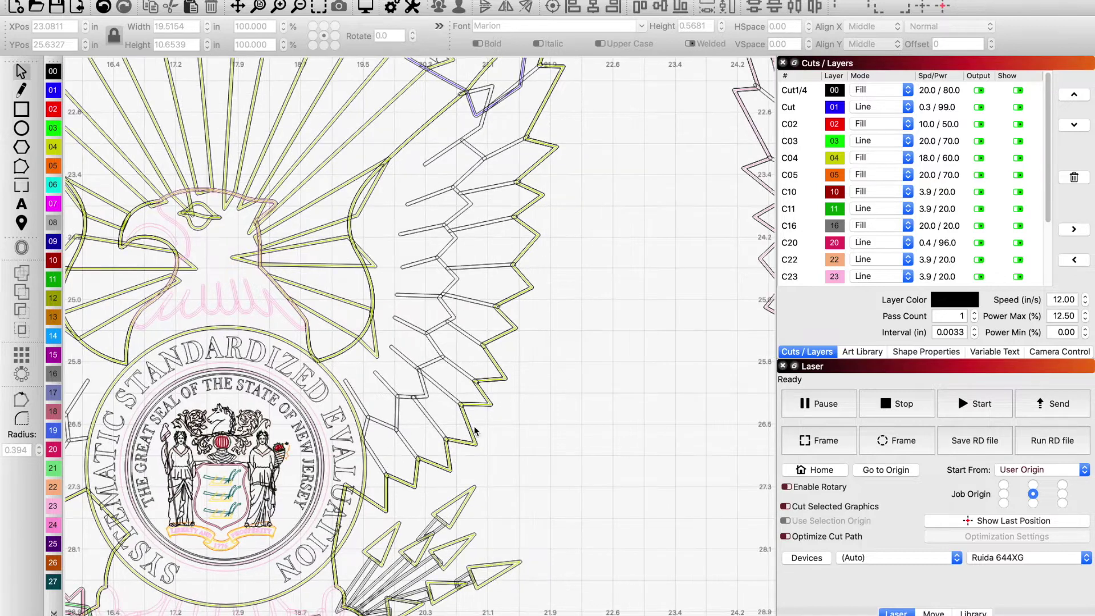
scroll(423, 438, down, 4)
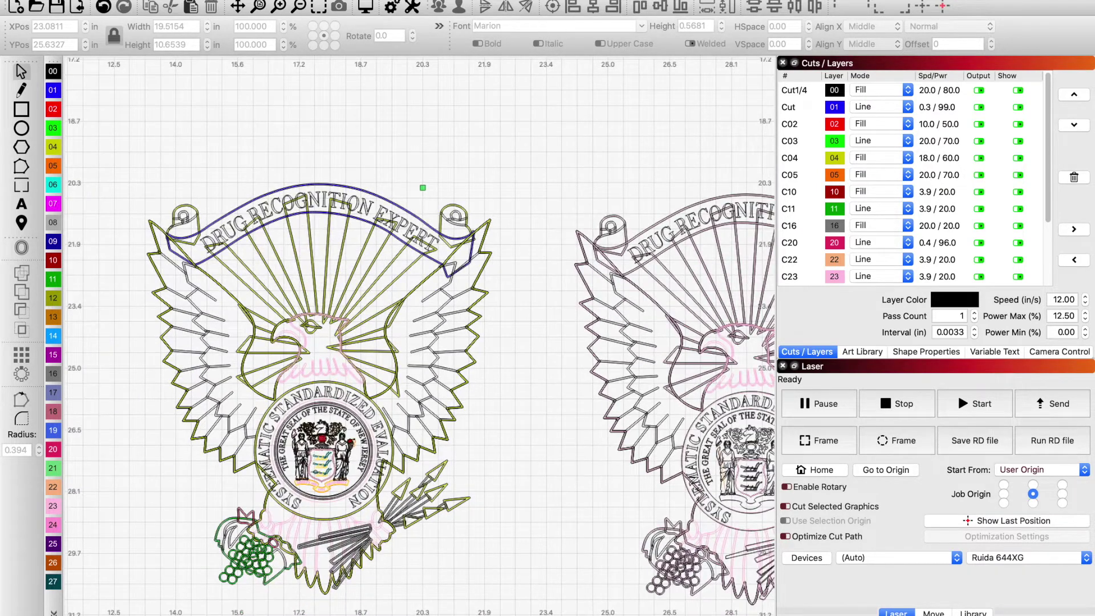
scroll(316, 471, down, 1)
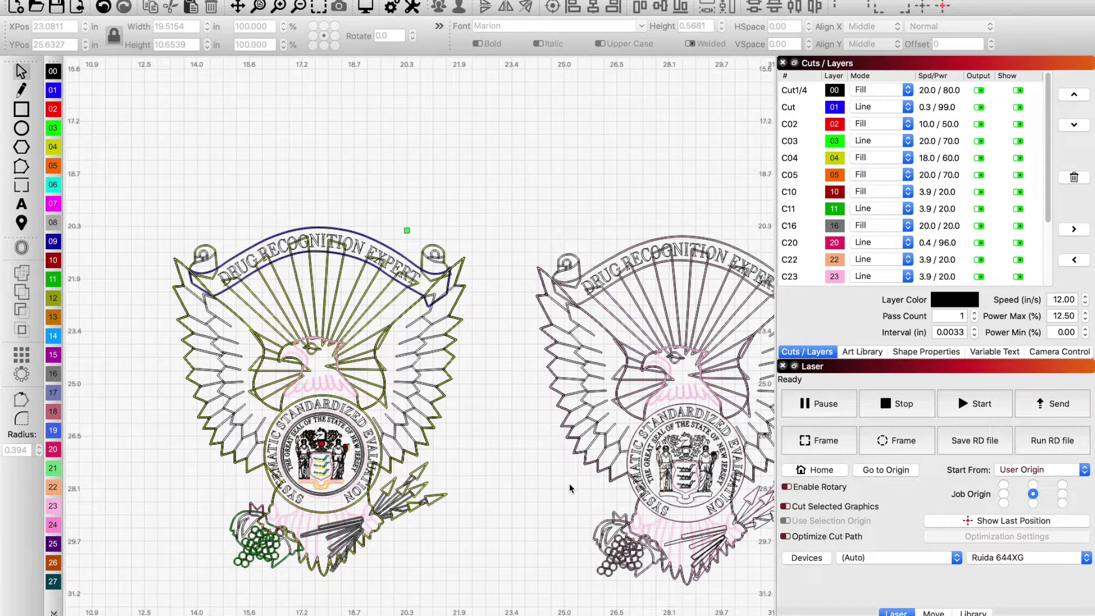
scroll(445, 439, down, 3)
Switch back to Illustrator and ungroup the coloured eagle logo
key(ctrl+Up)
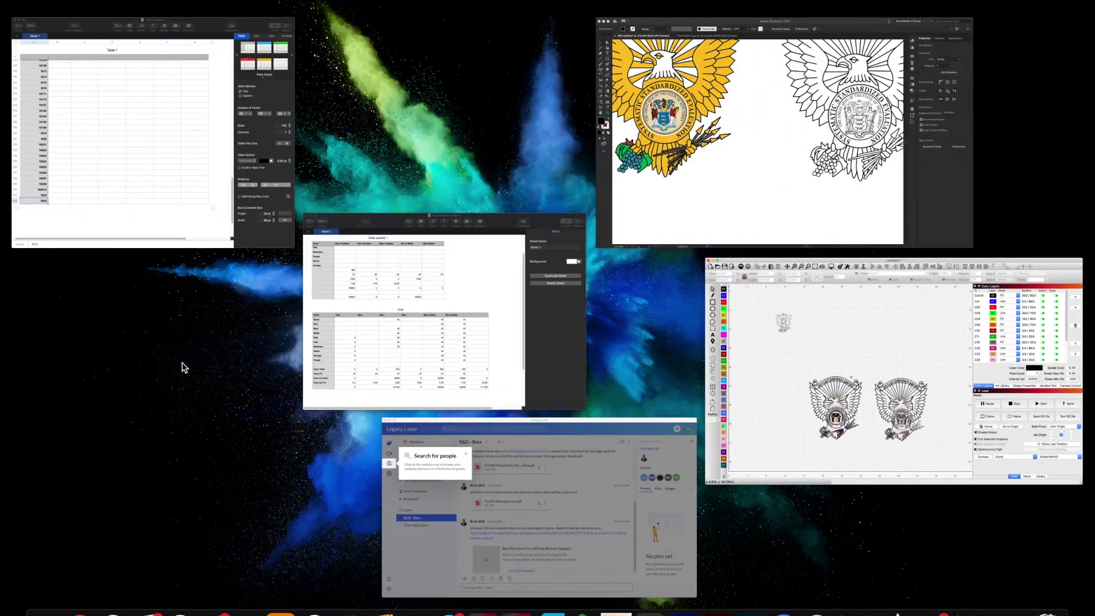
click(704, 160)
scroll(388, 342, up, 3)
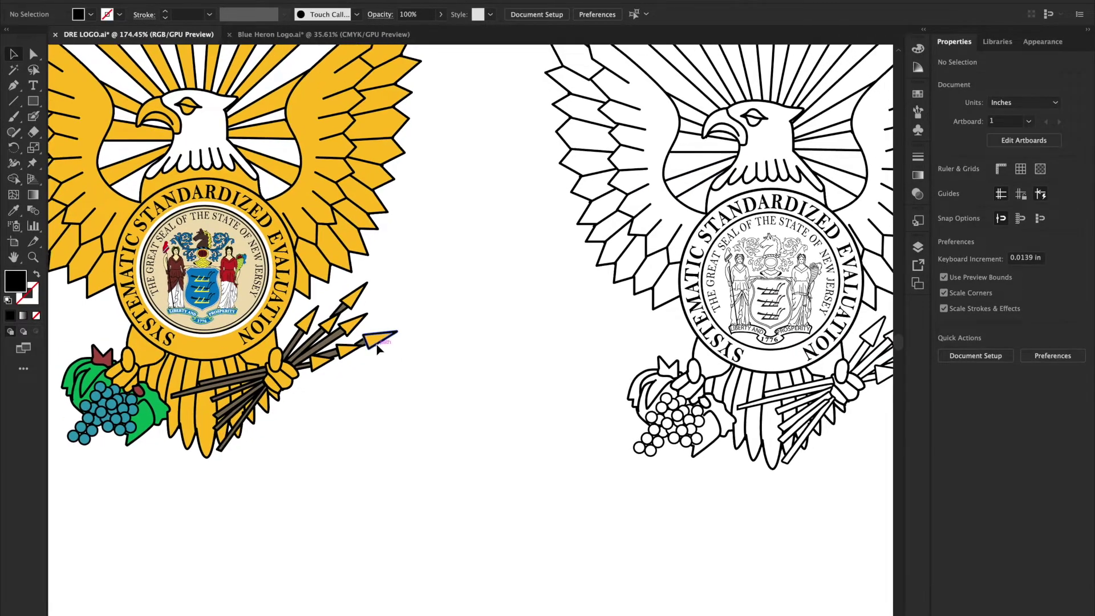
scroll(379, 350, up, 2)
scroll(379, 349, up, 5)
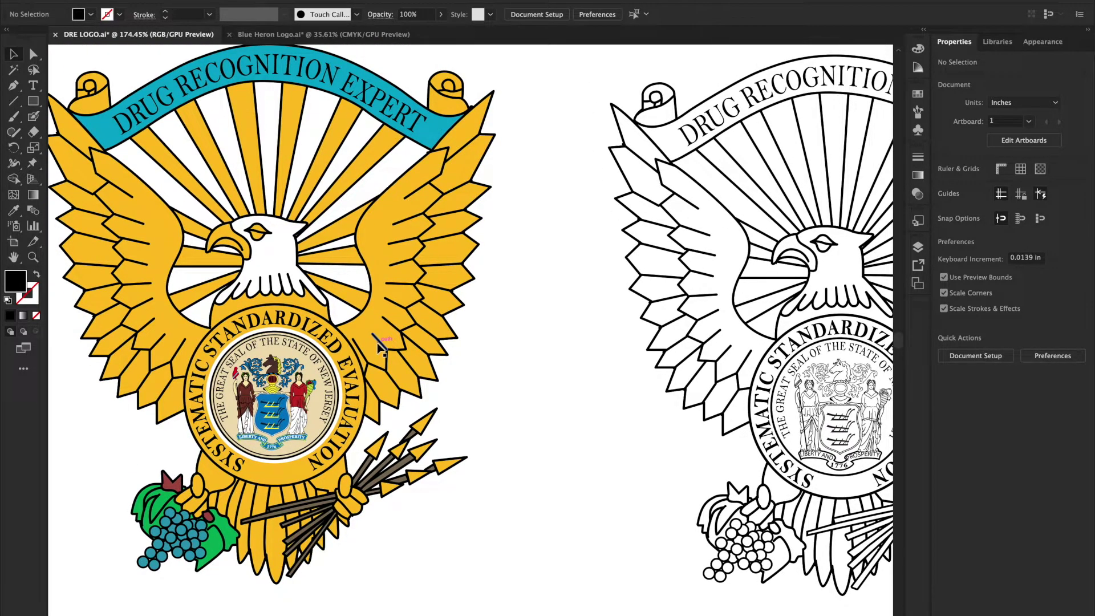
scroll(378, 343, up, 2)
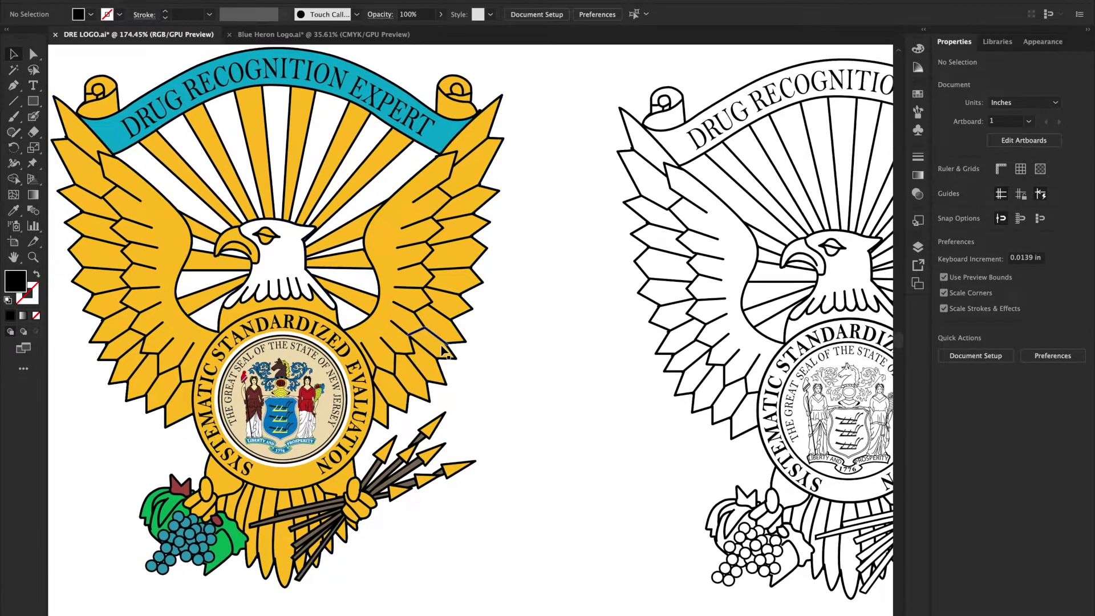
scroll(444, 351, up, 2)
click(420, 290)
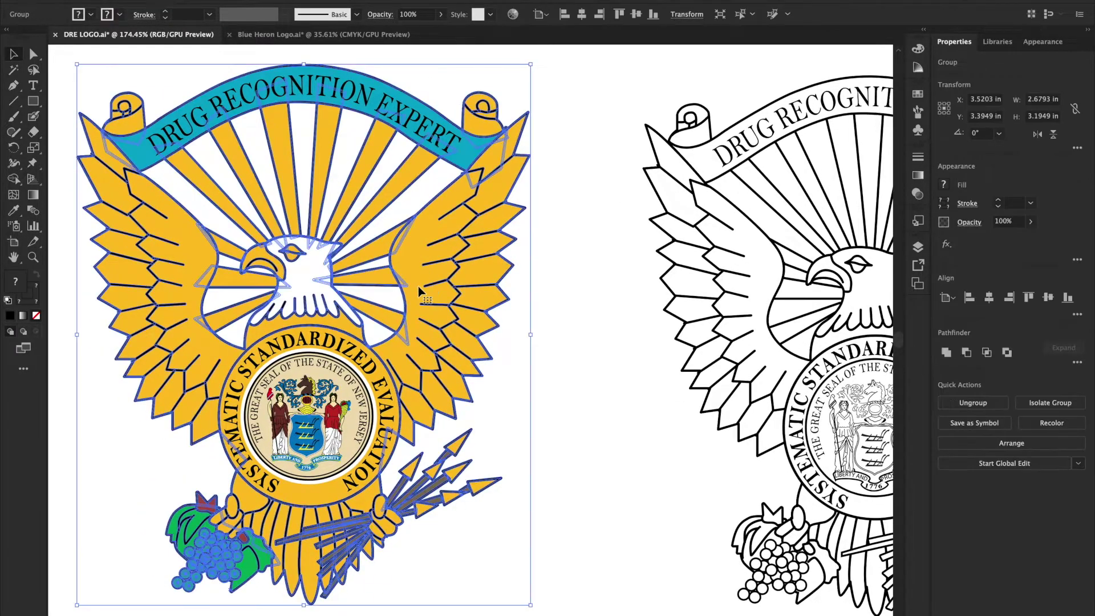
right_click(419, 291)
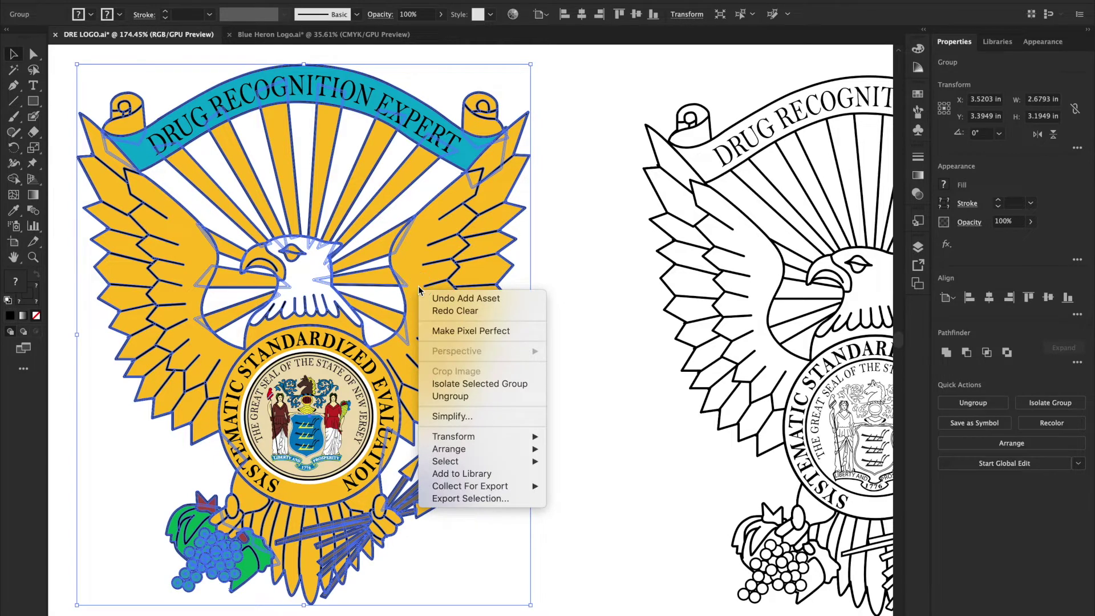
click(513, 404)
Select the black feather-line group in the coloured eagle's wings to inspect it as a separate part
key(ctrl+0)
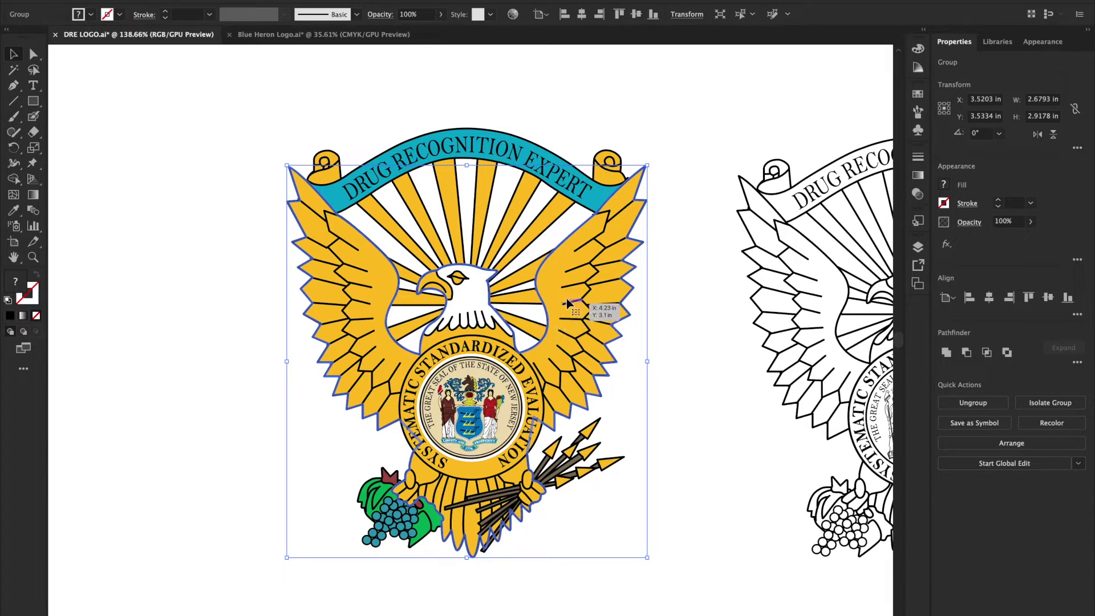
click(637, 315)
click(567, 304)
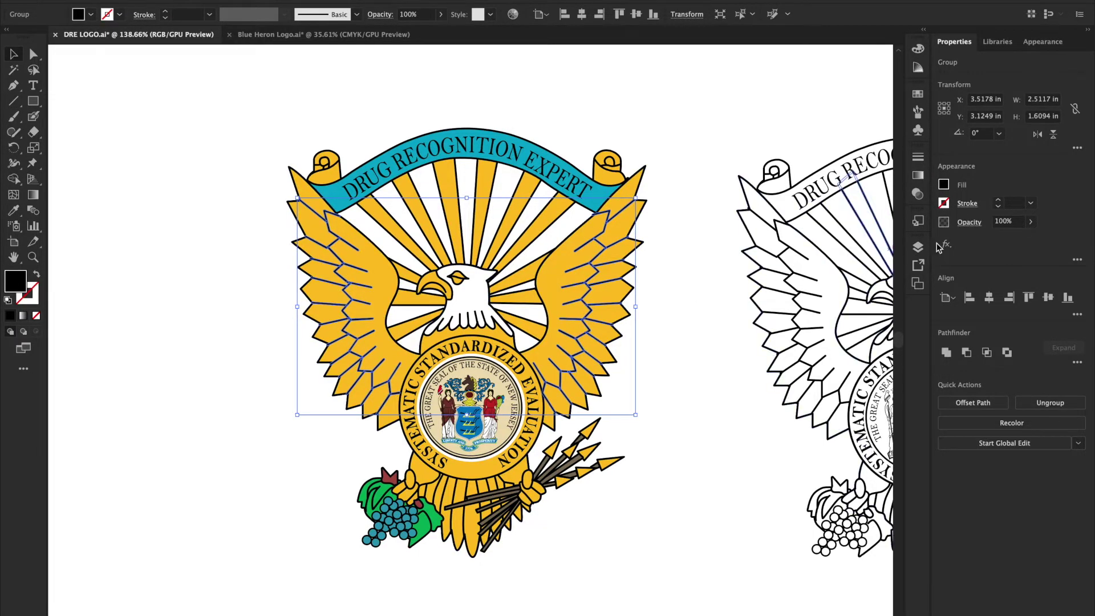
scroll(530, 331, down, 5)
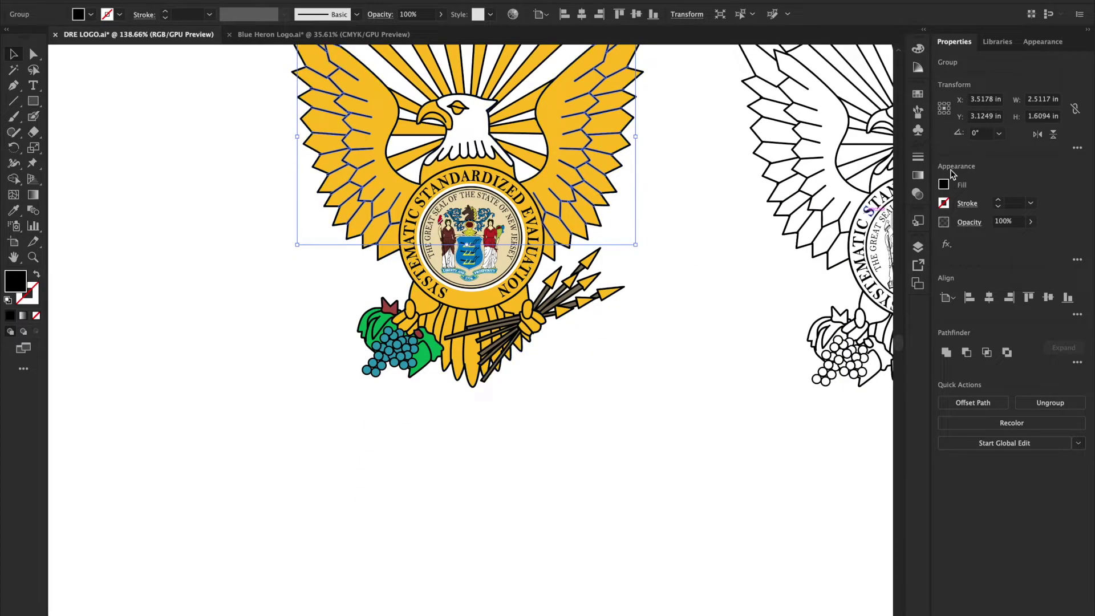
scroll(587, 209, up, 2)
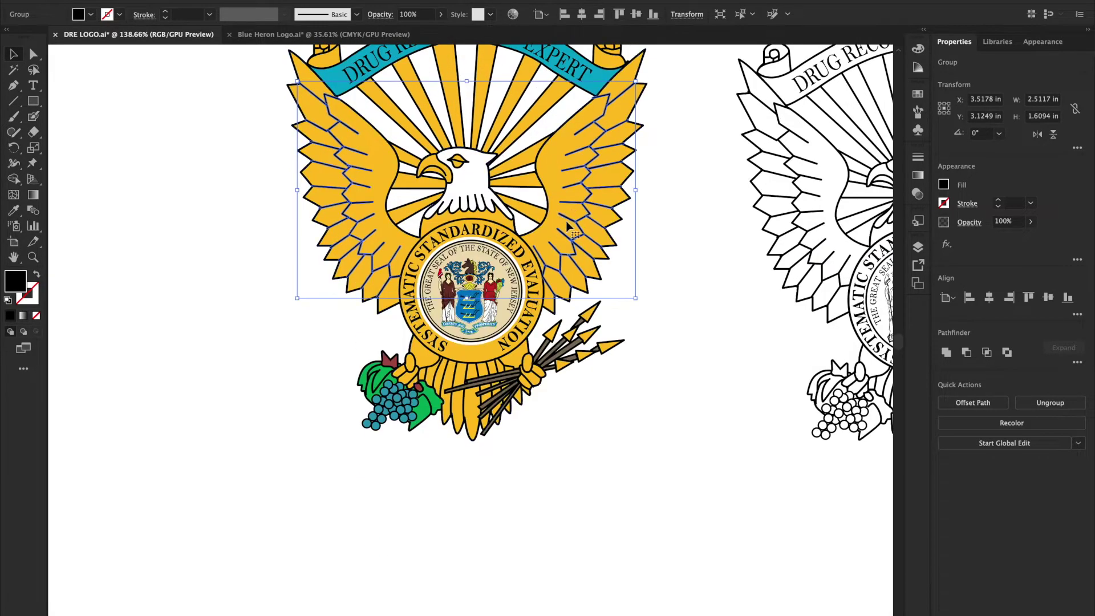
Ungroup the coloured eagle's body and wings group, then clear the selection
click(559, 194)
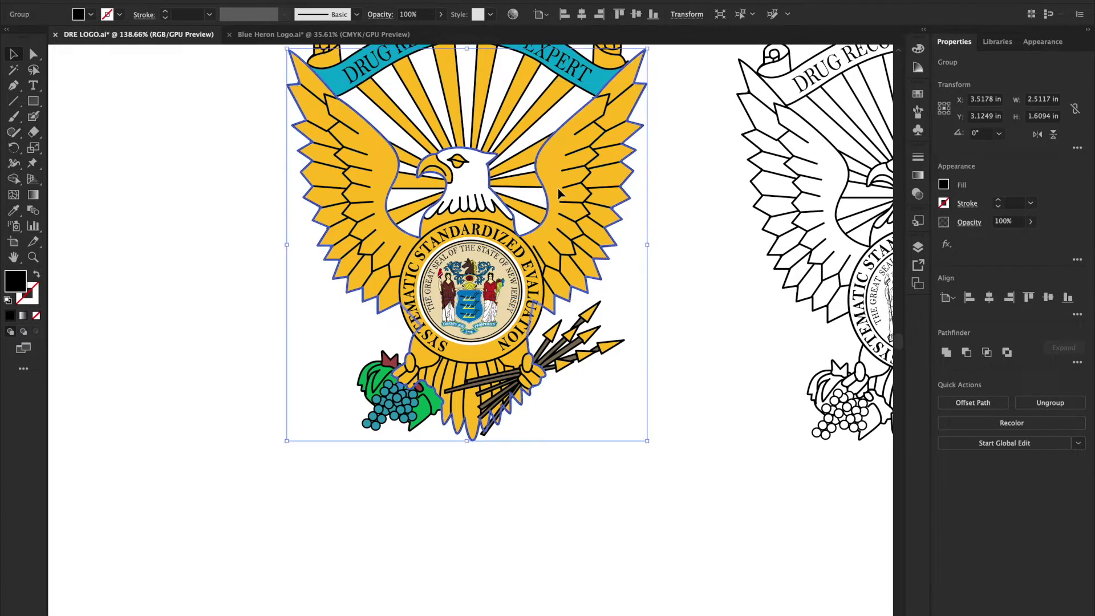
click(559, 194)
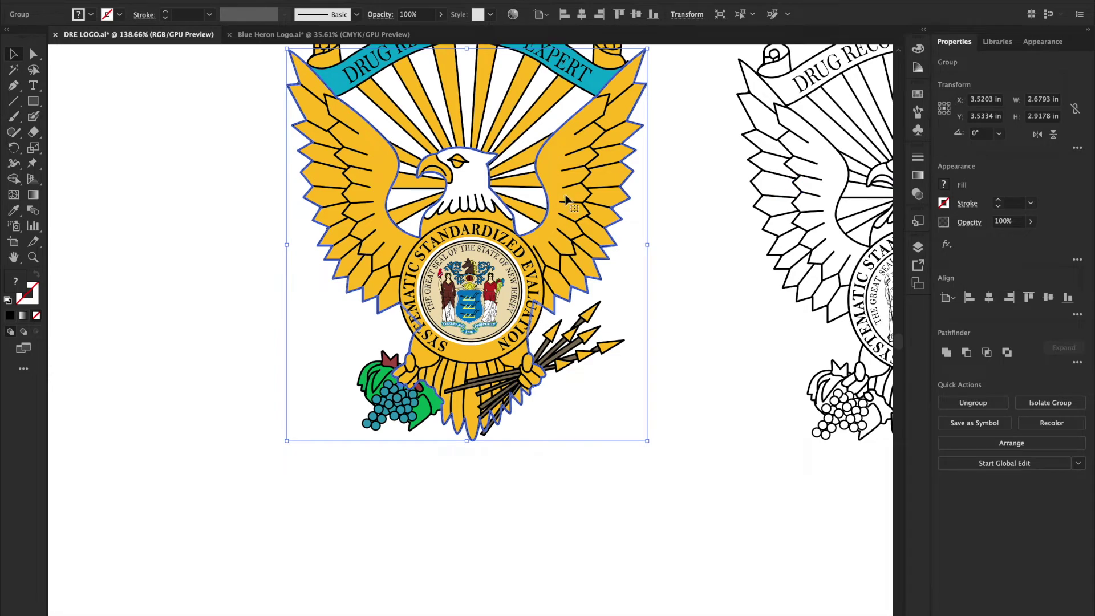
click(967, 405)
click(697, 343)
Change the yellow fill of the eagle's body and wings to white (FFFFFF)
click(544, 239)
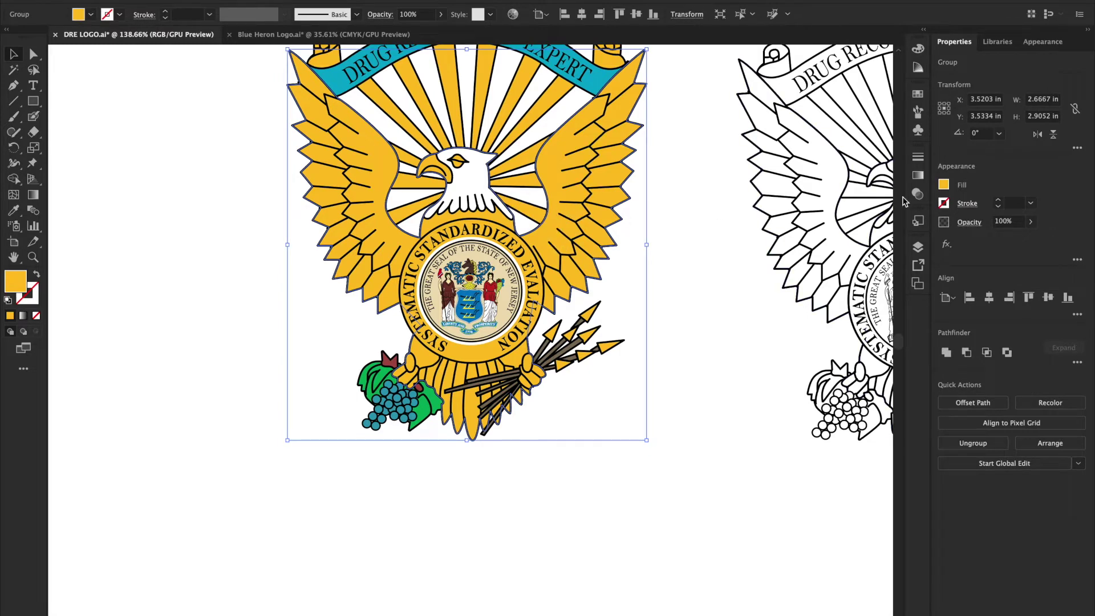
click(944, 185)
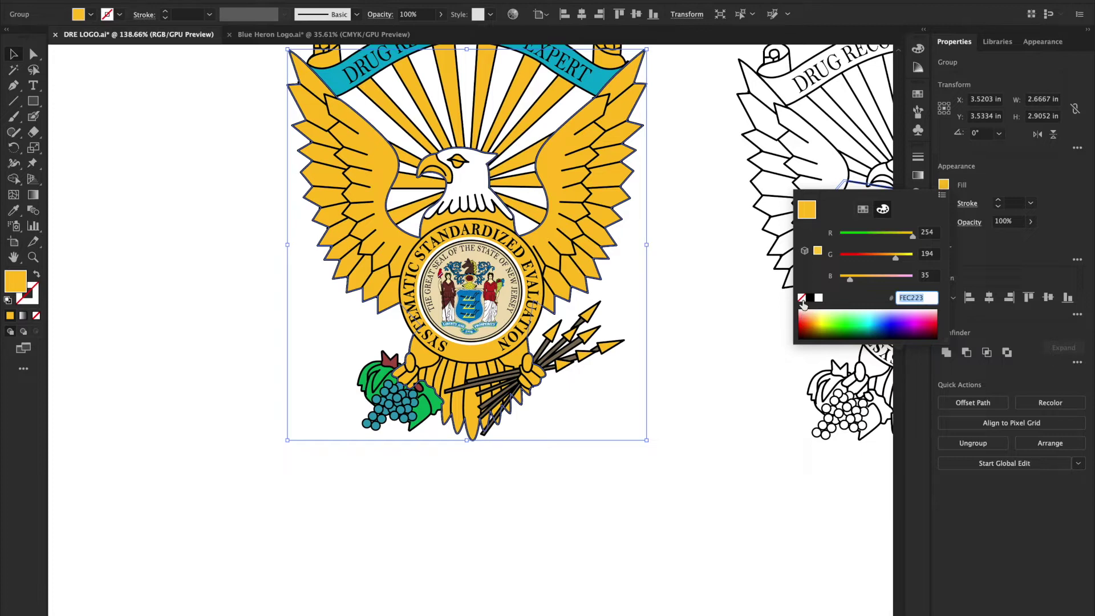
click(819, 299)
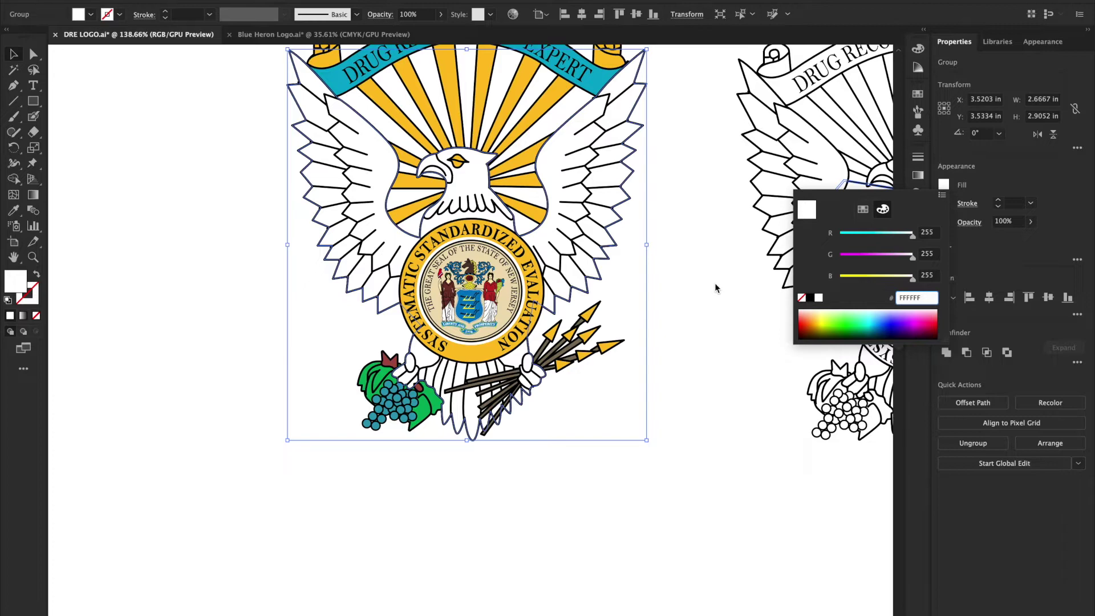
click(687, 268)
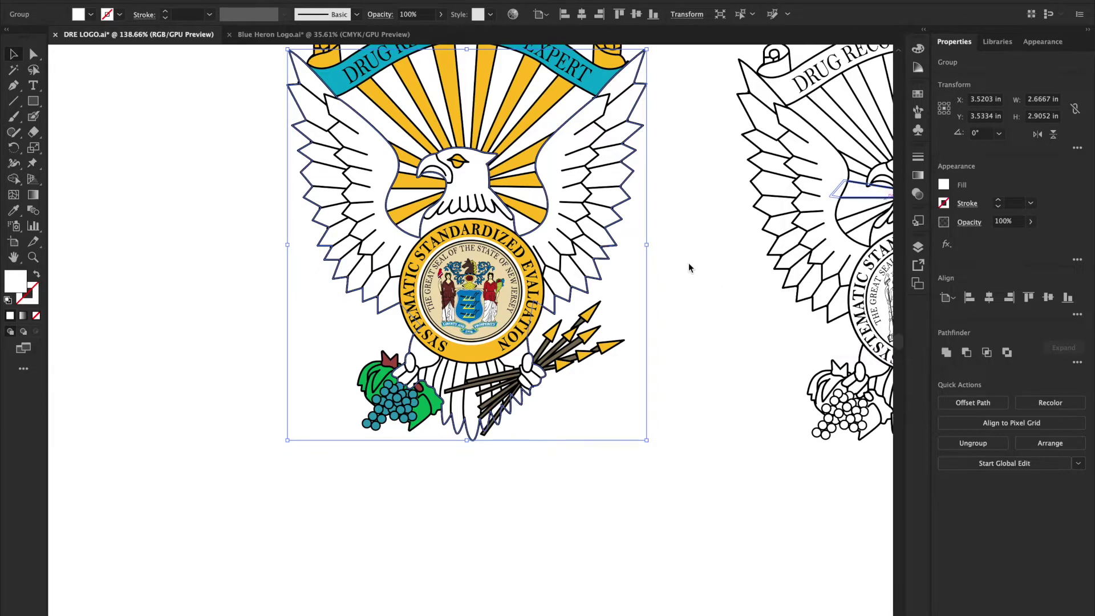
Ungroup the grapes and leaves held in the eagle's claw
scroll(601, 325, down, 5)
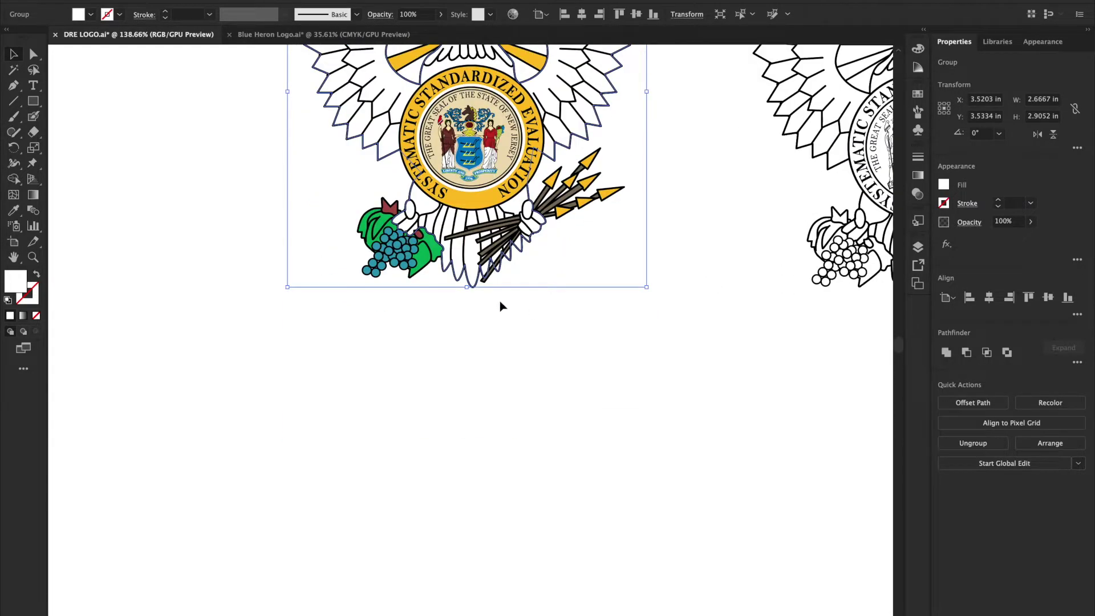
click(427, 262)
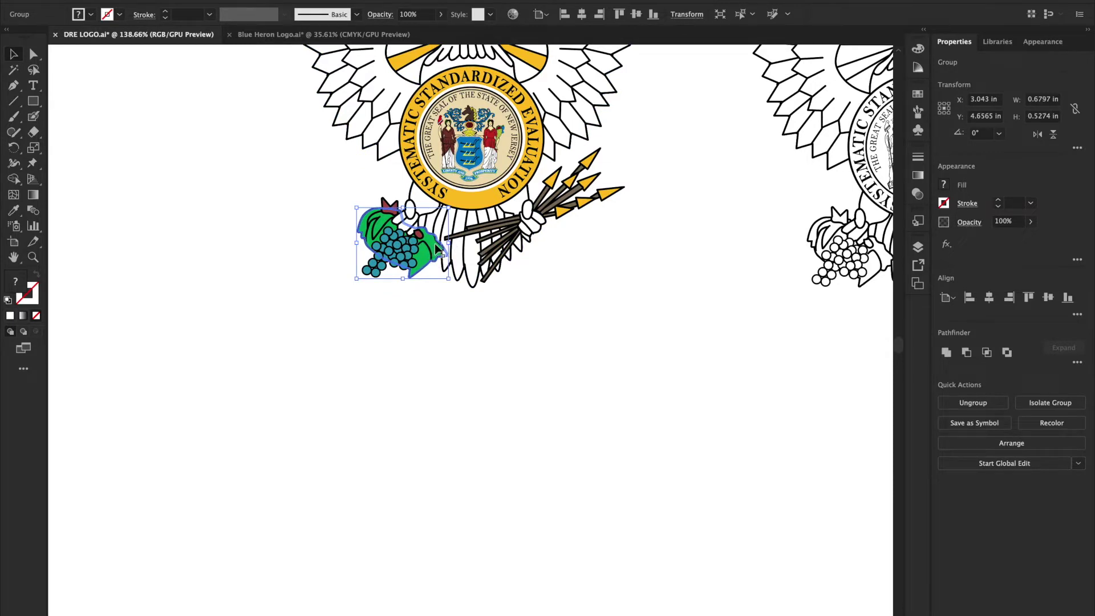
click(987, 403)
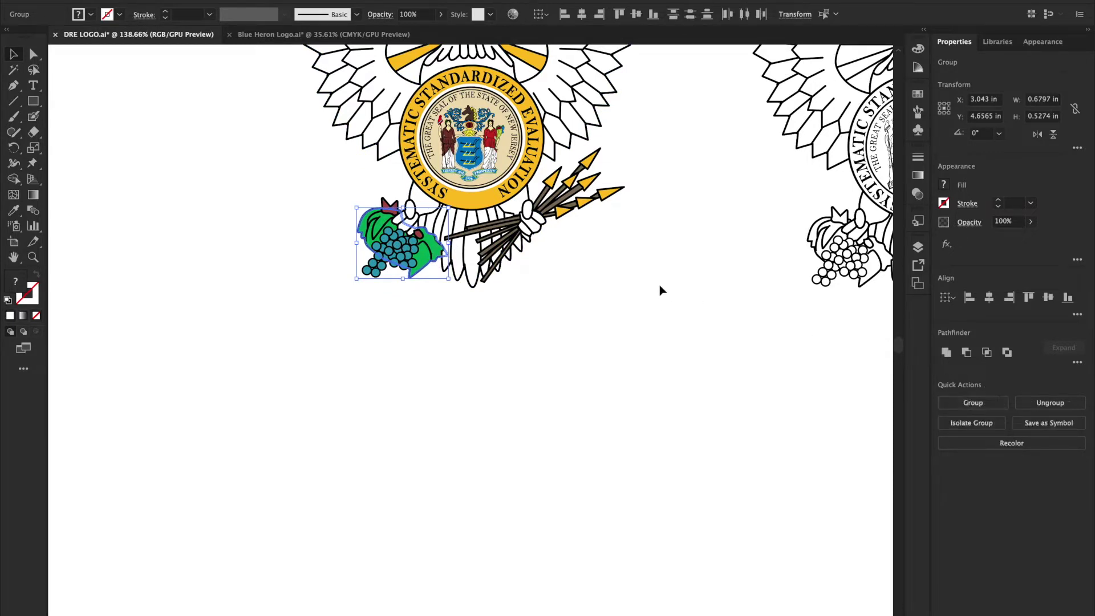
Change the green fill of the leaves around the grapes in the coloured eagle's claw to white
click(502, 319)
click(428, 254)
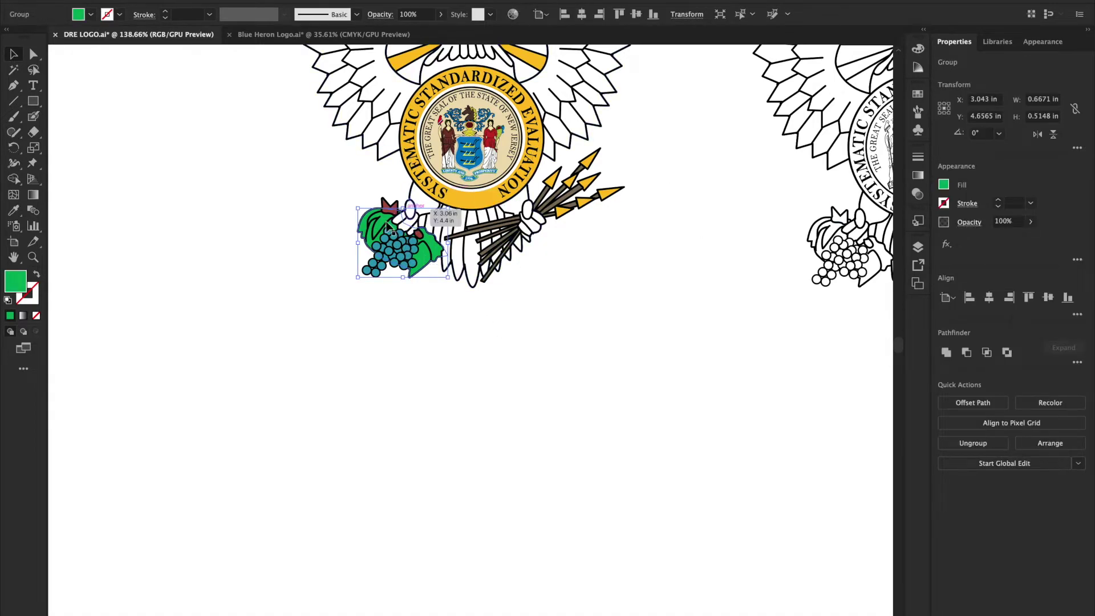
click(944, 185)
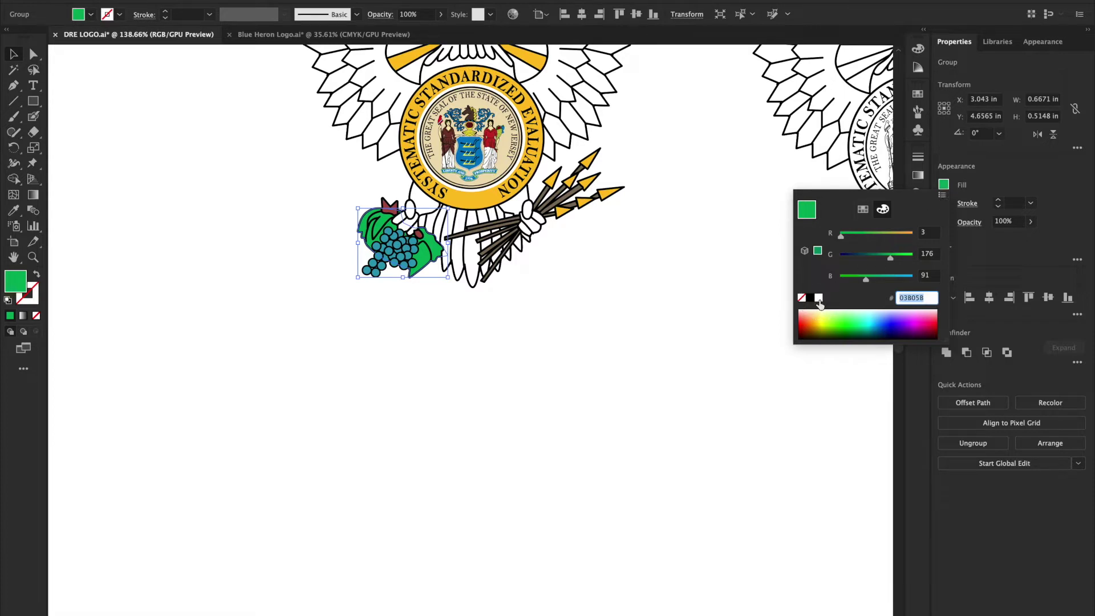
click(819, 299)
scroll(411, 268, down, 2)
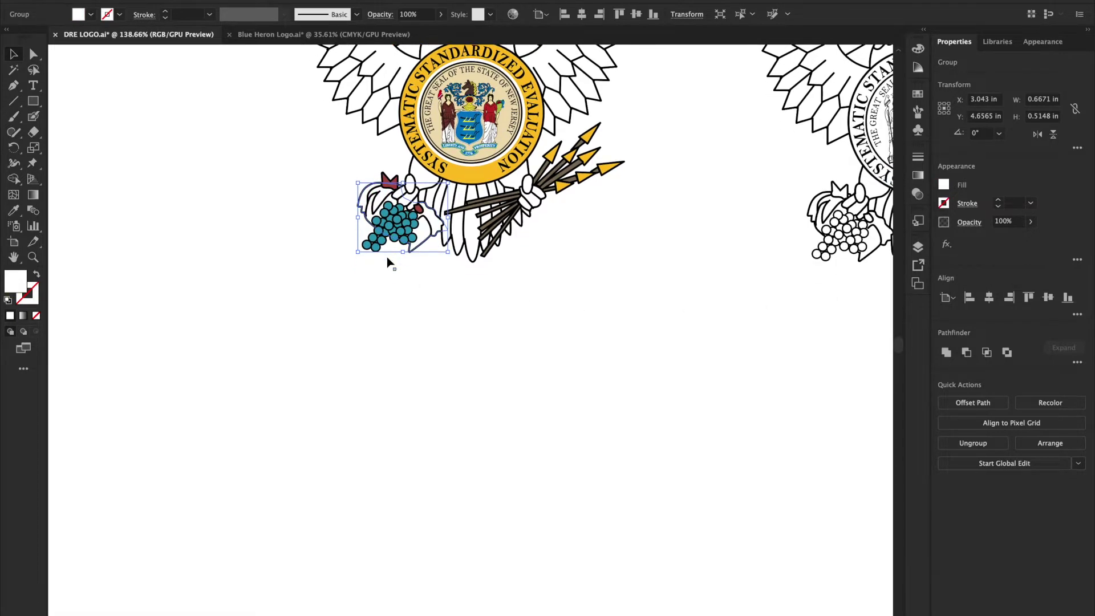
Ungroup the blue grape cluster in the coloured eagle's claw and clear the selection
click(392, 234)
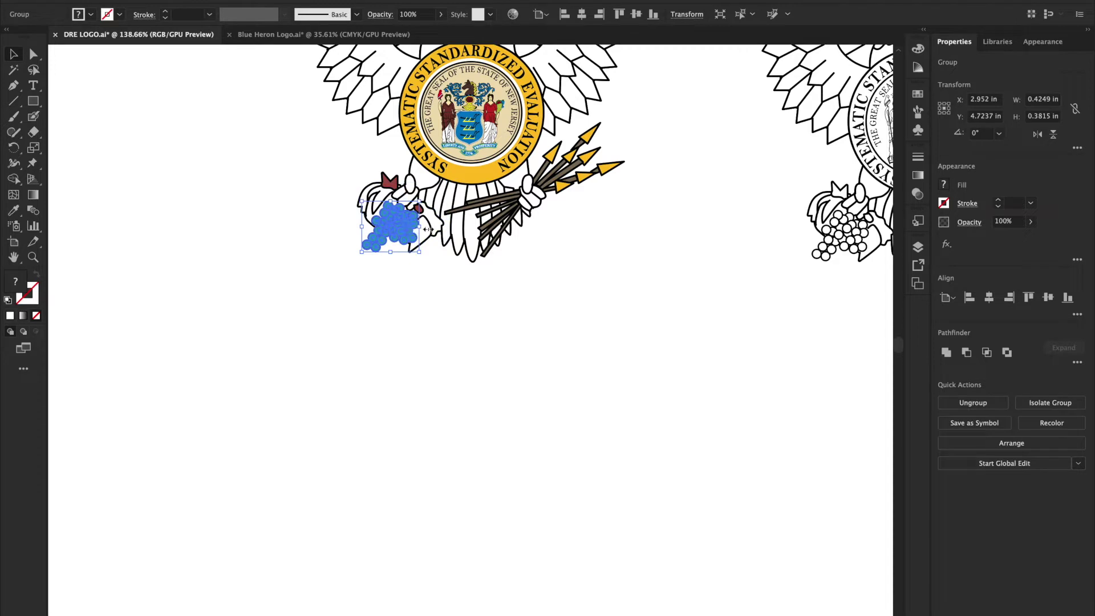
click(973, 403)
click(586, 319)
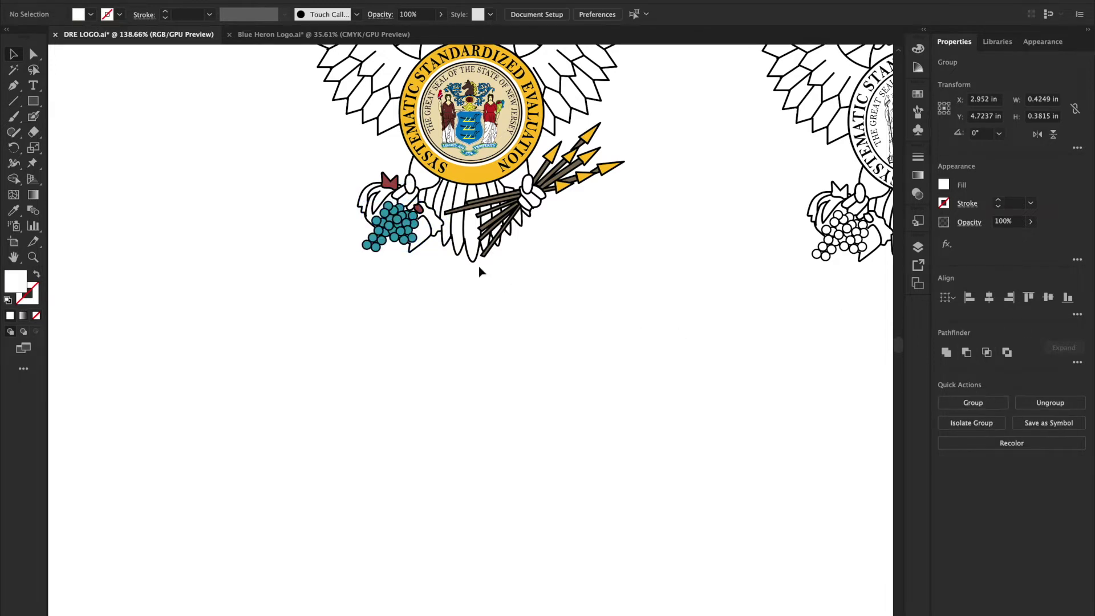
click(412, 235)
drag(303, 184, 416, 262)
click(384, 313)
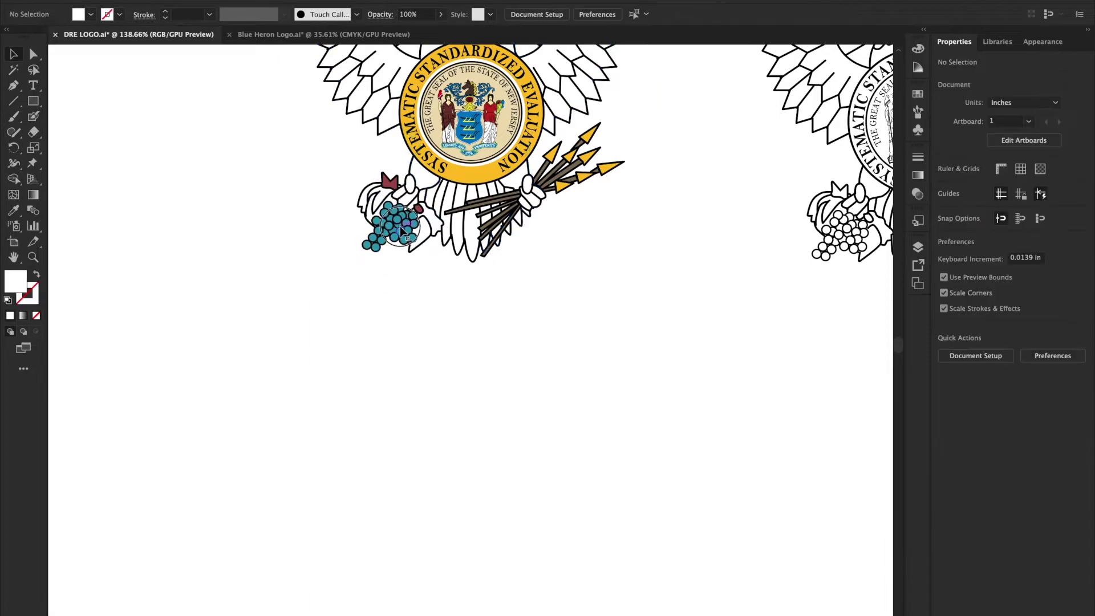
Select individual grapes and the brown arrow shafts to inspect them as separate parts, then clear the selection
click(401, 230)
scroll(394, 223, down, 2)
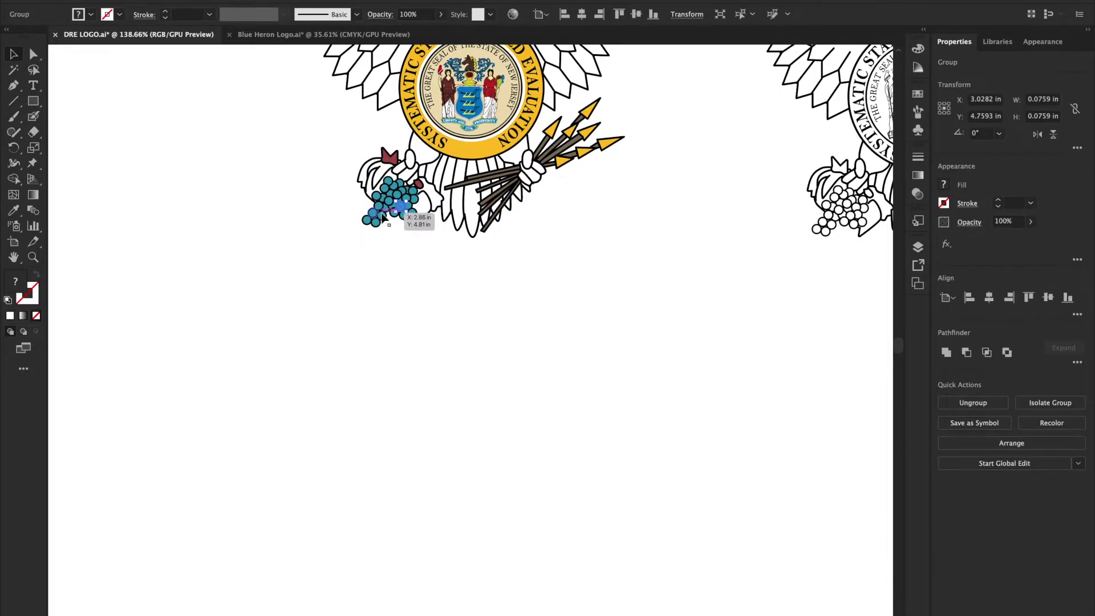
scroll(386, 214, up, 3)
click(398, 195)
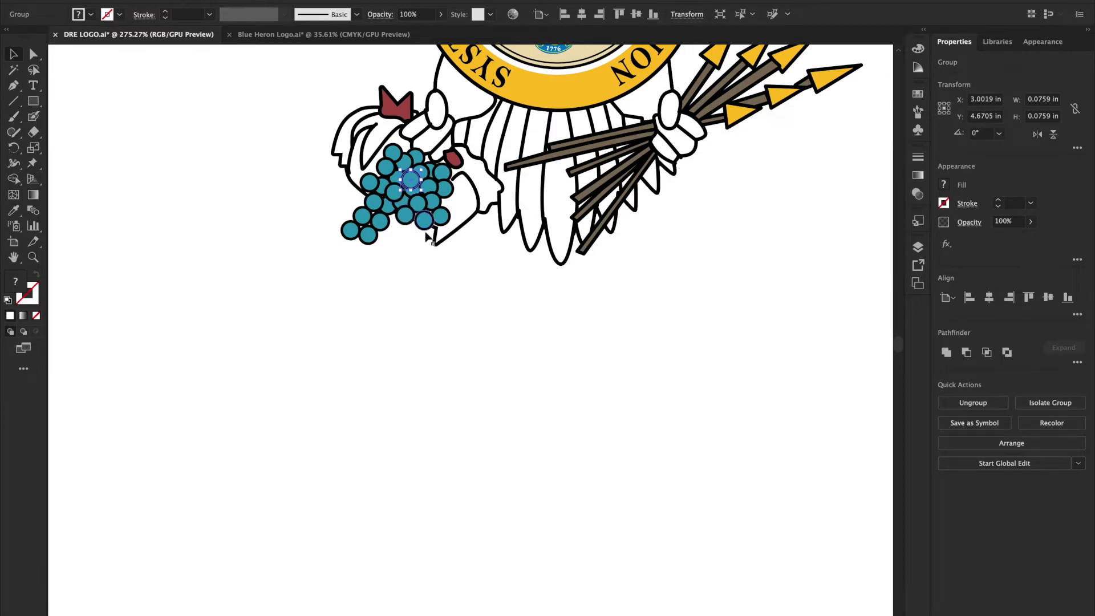
click(620, 184)
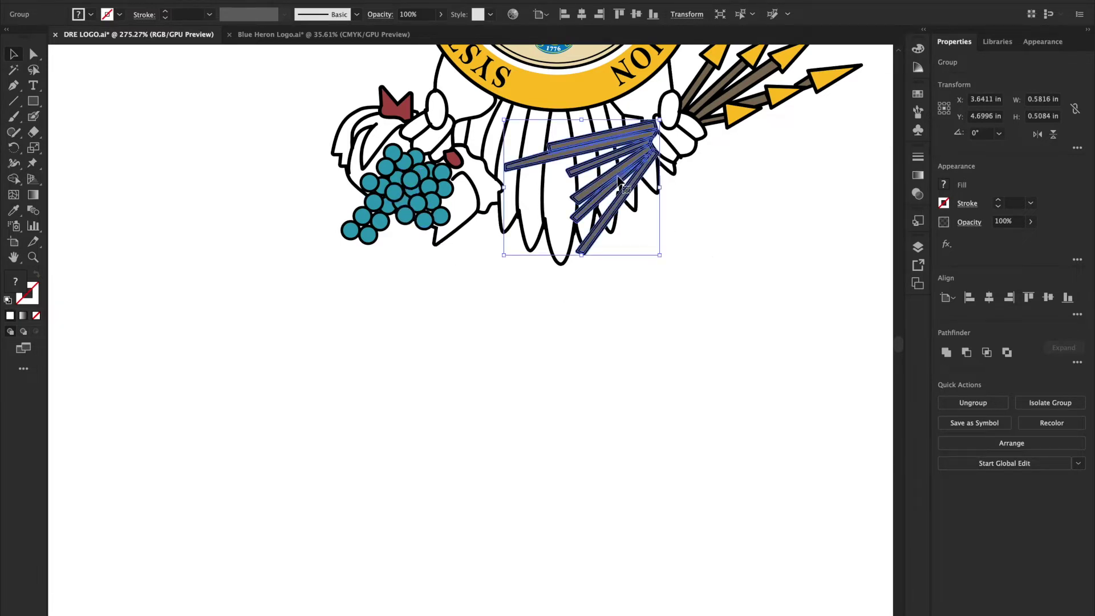
click(414, 185)
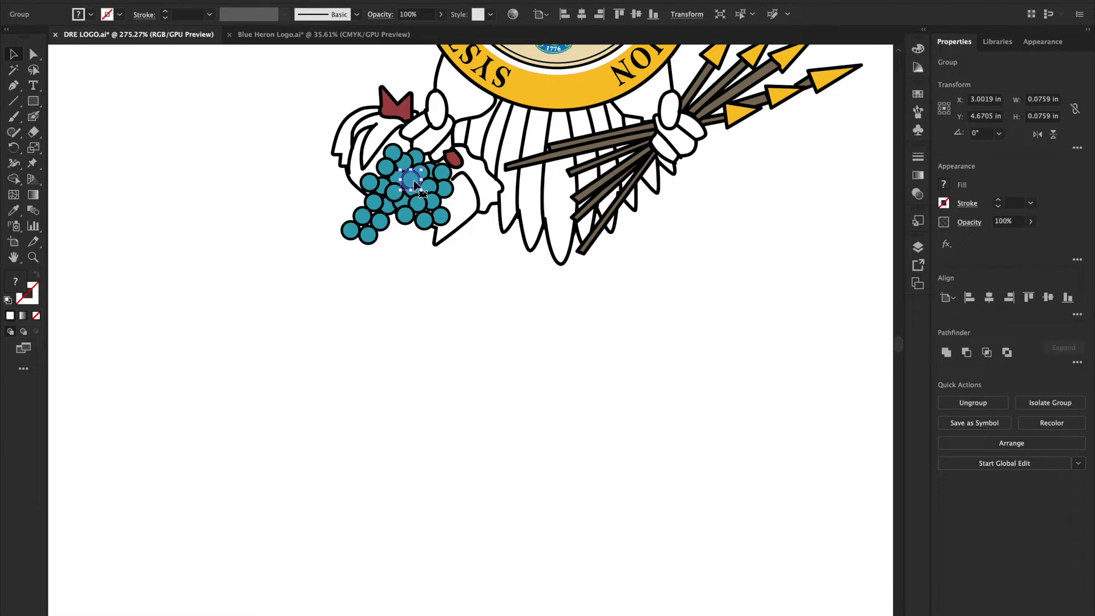
drag(441, 213, 440, 216)
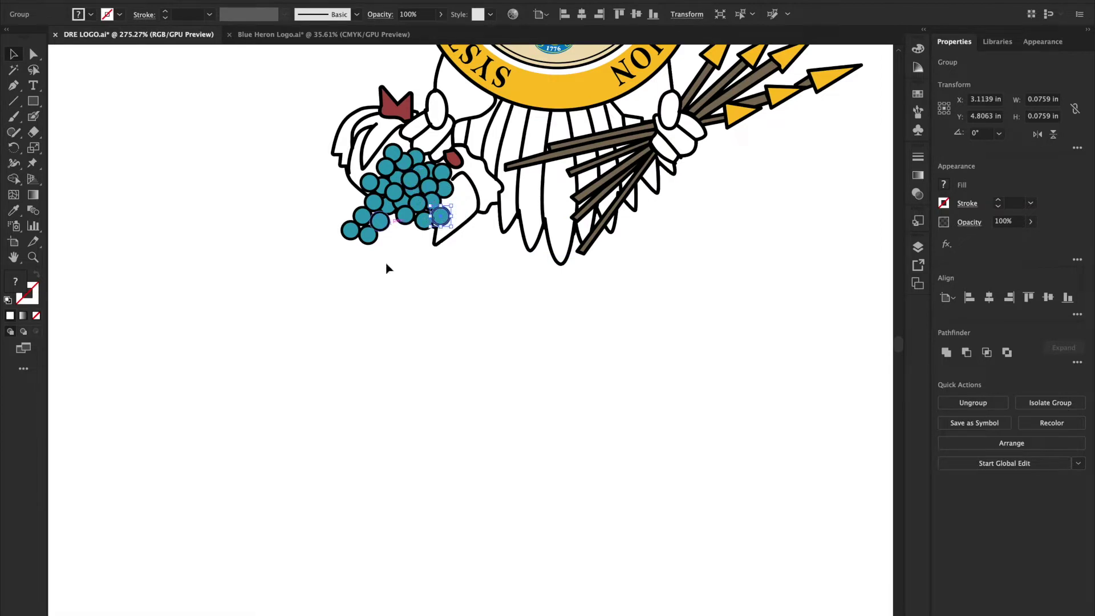
click(381, 298)
scroll(391, 289, up, 2)
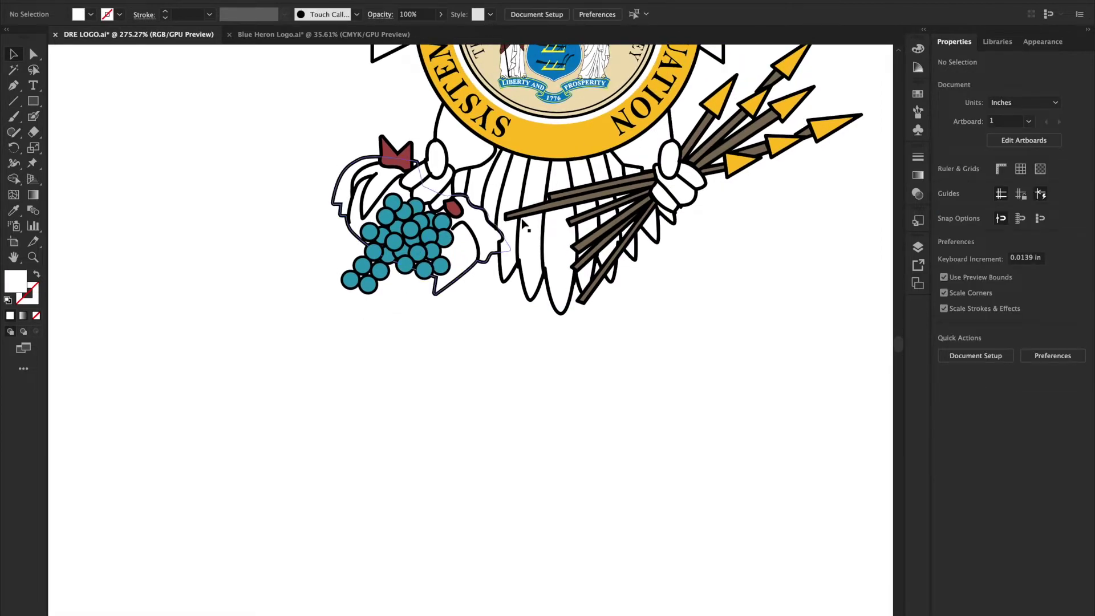
Select the yellow lettered ring and the white circle of the coloured seal to inspect how they are layered
click(568, 137)
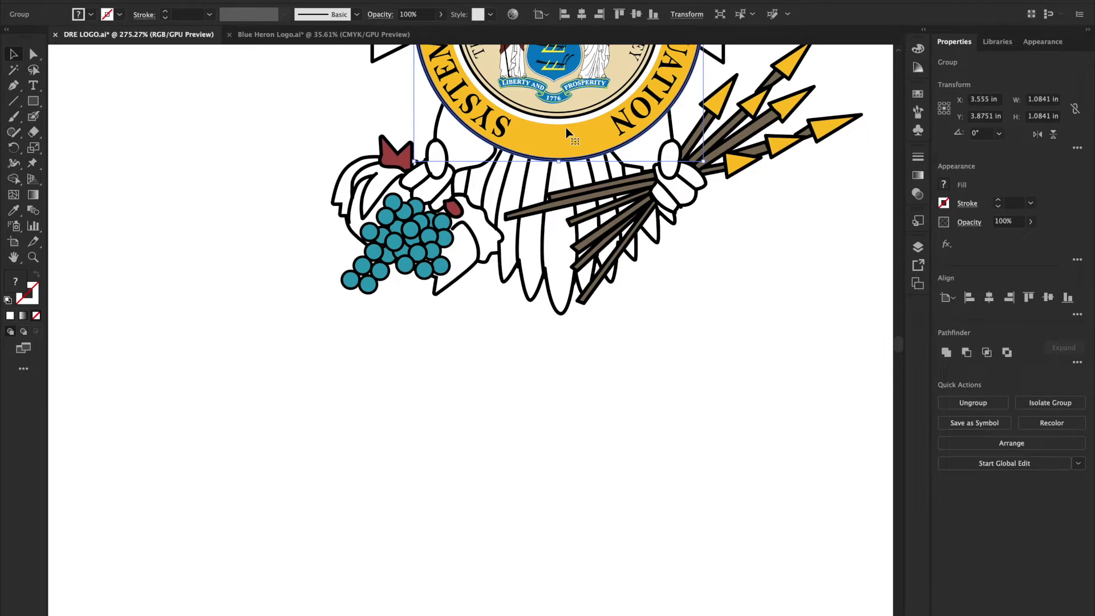
scroll(573, 142, up, 3)
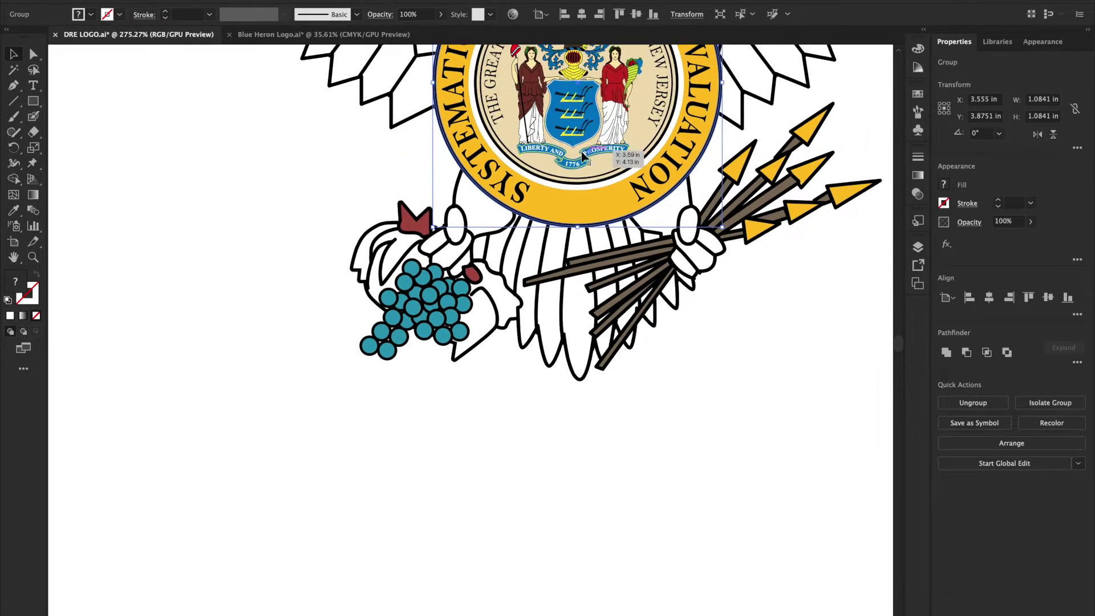
click(598, 191)
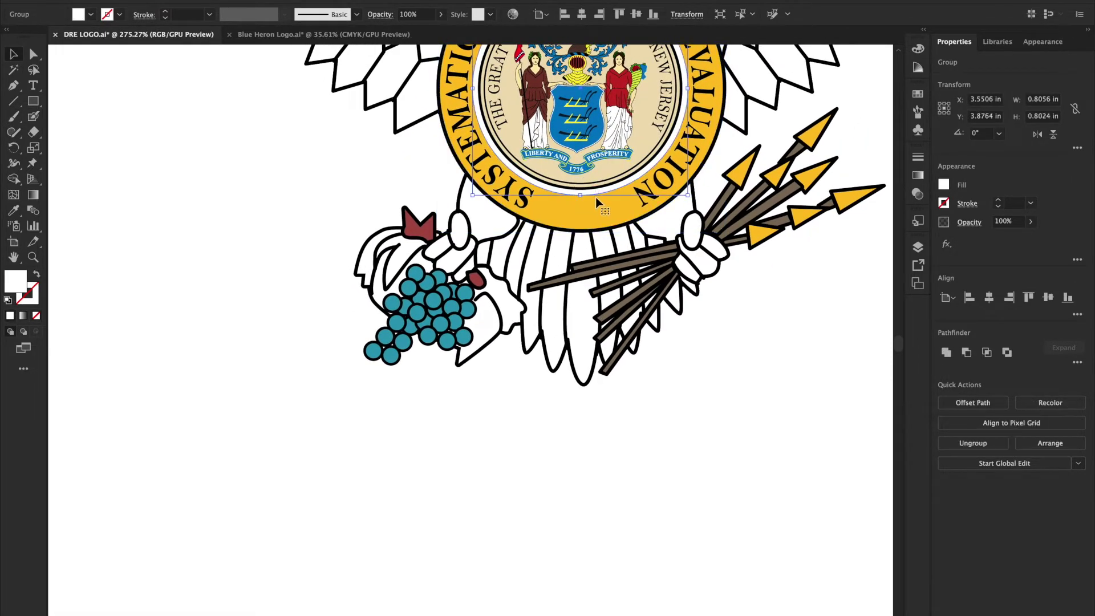
click(597, 201)
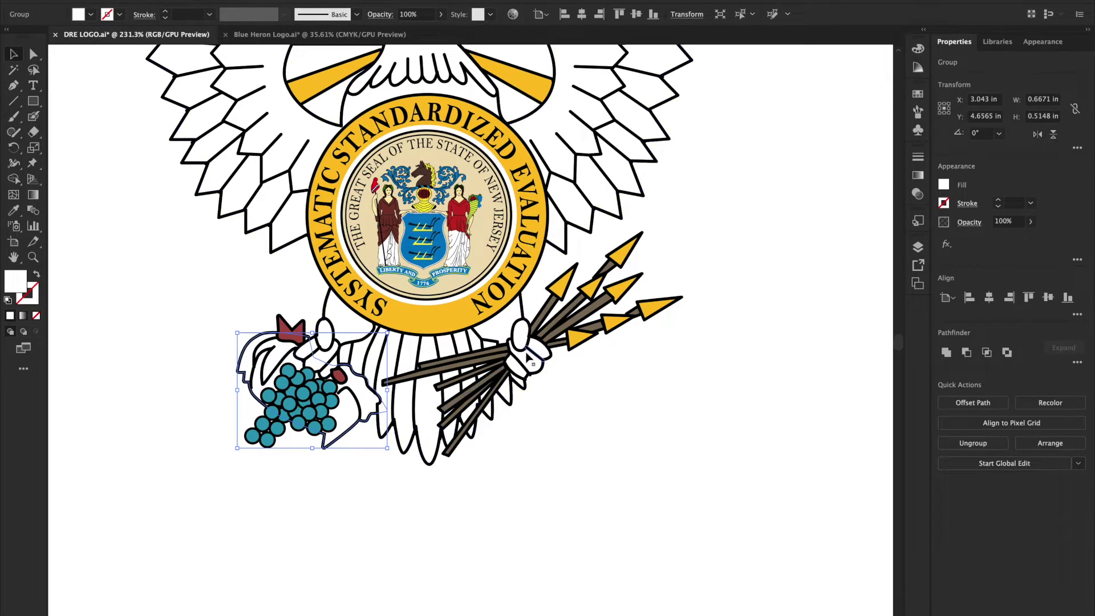
Examine the finished black outline version of the eagle, including its seal, for comparison with the coloured one
scroll(528, 357, right, 2)
scroll(528, 358, right, 10)
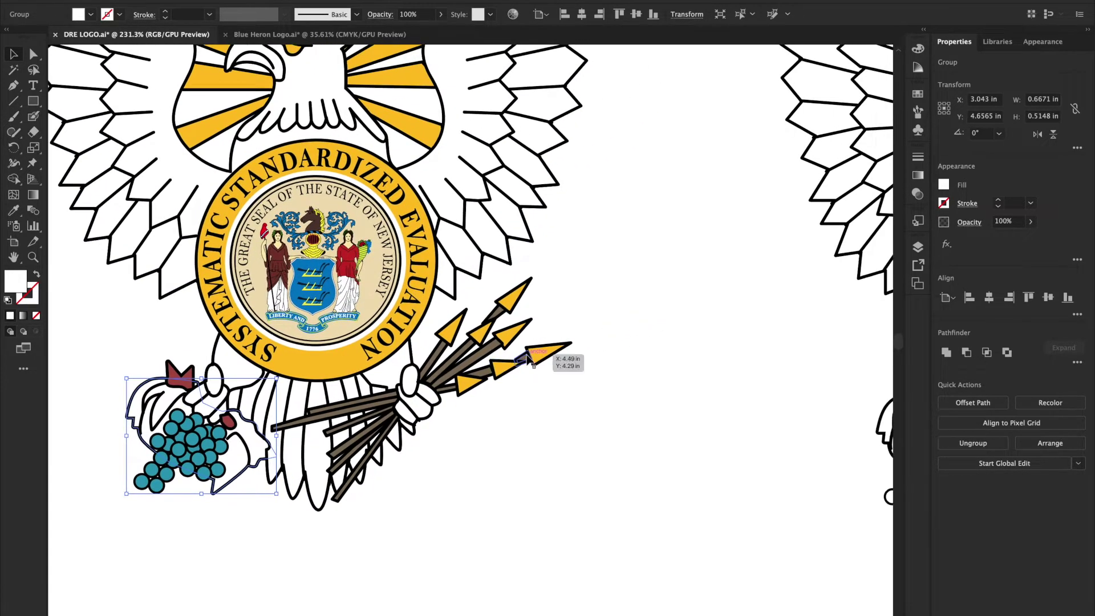
scroll(528, 361, right, 6)
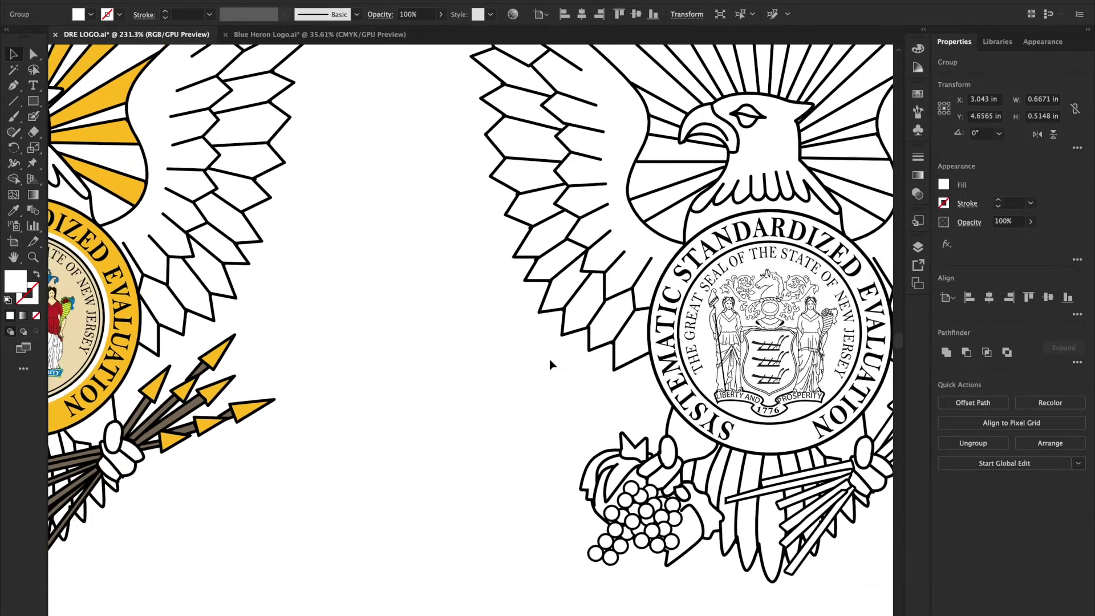
scroll(563, 362, right, 6)
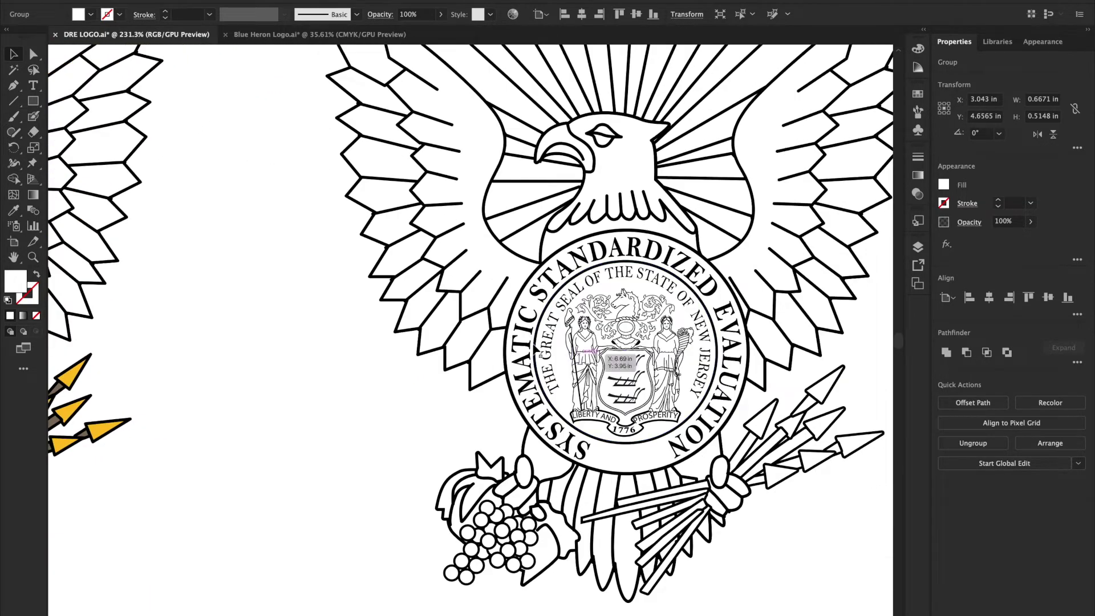
scroll(197, 414, right, 2)
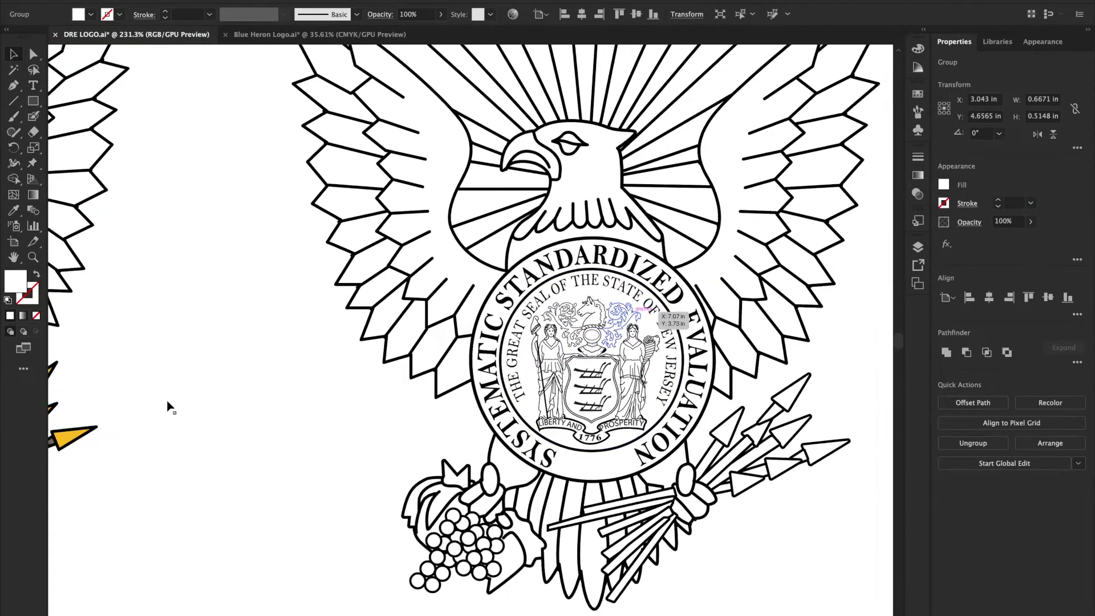
scroll(855, 319, right, 2)
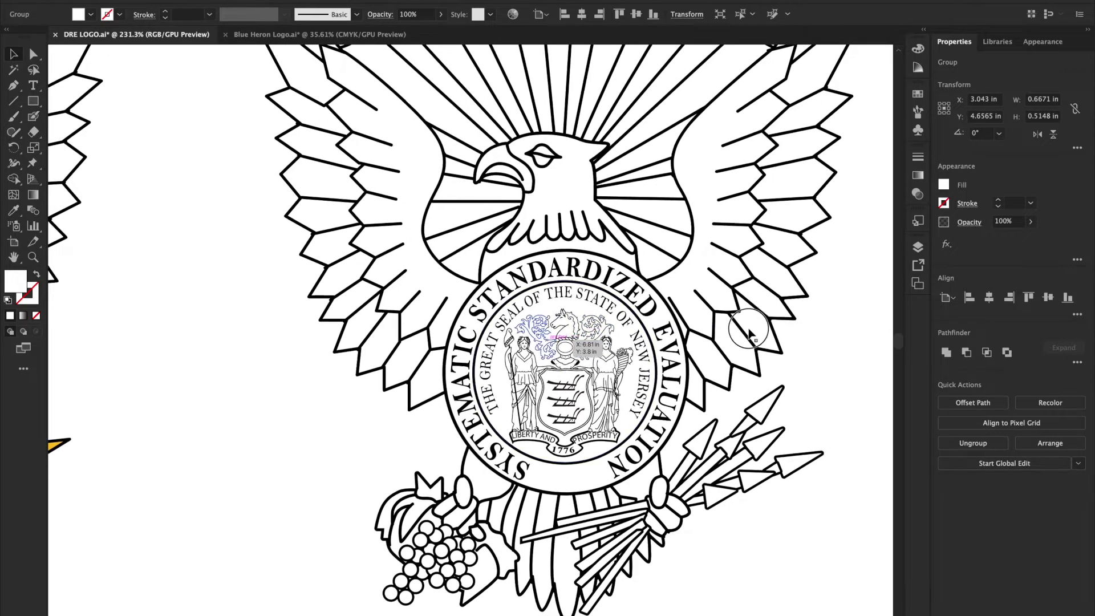
Select the outline eagle's wing feather lines and inspect close up how their line ends meet
click(654, 371)
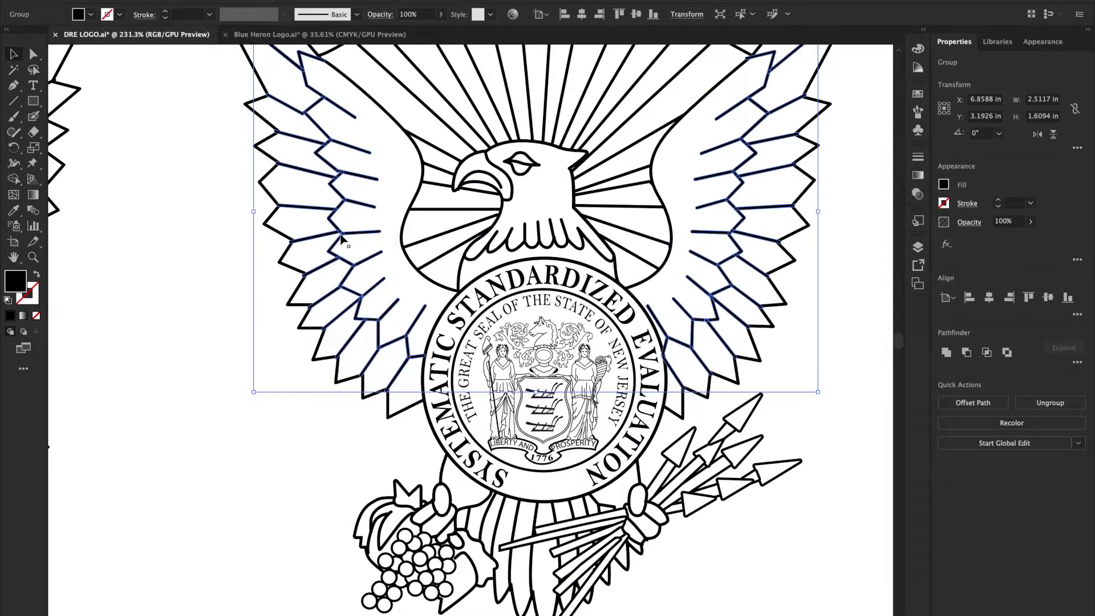
scroll(341, 238, up, 5)
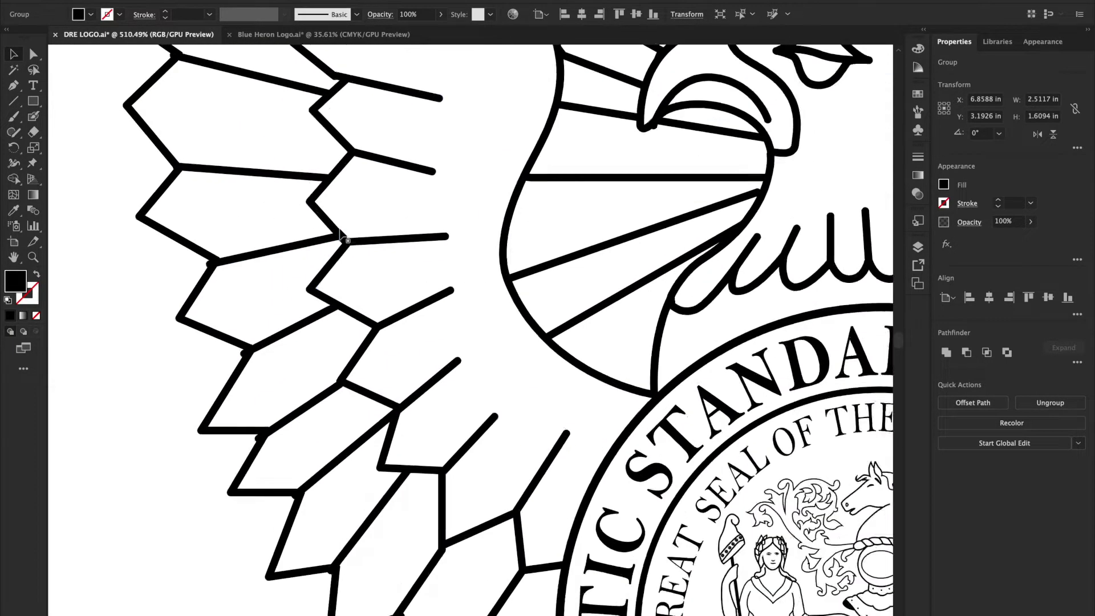
scroll(342, 240, down, 2)
scroll(348, 245, up, 8)
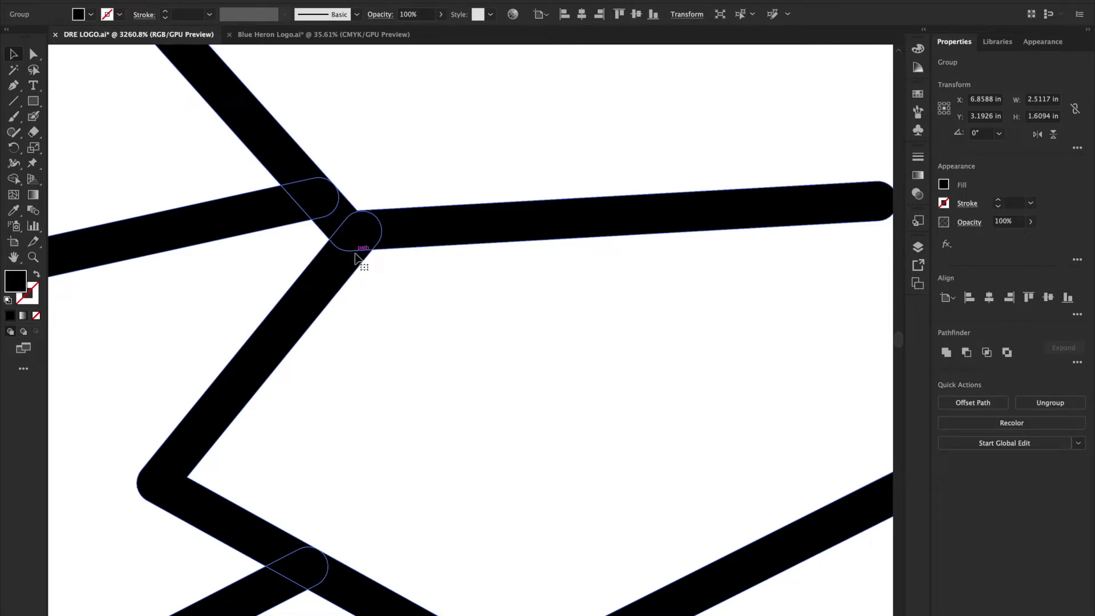
scroll(463, 299, down, 4)
scroll(465, 300, down, 15)
Switch to LightBurn and delete the coloured copy of the eagle logo, keeping the outline version
click(415, 309)
key(ctrl+Up)
click(907, 365)
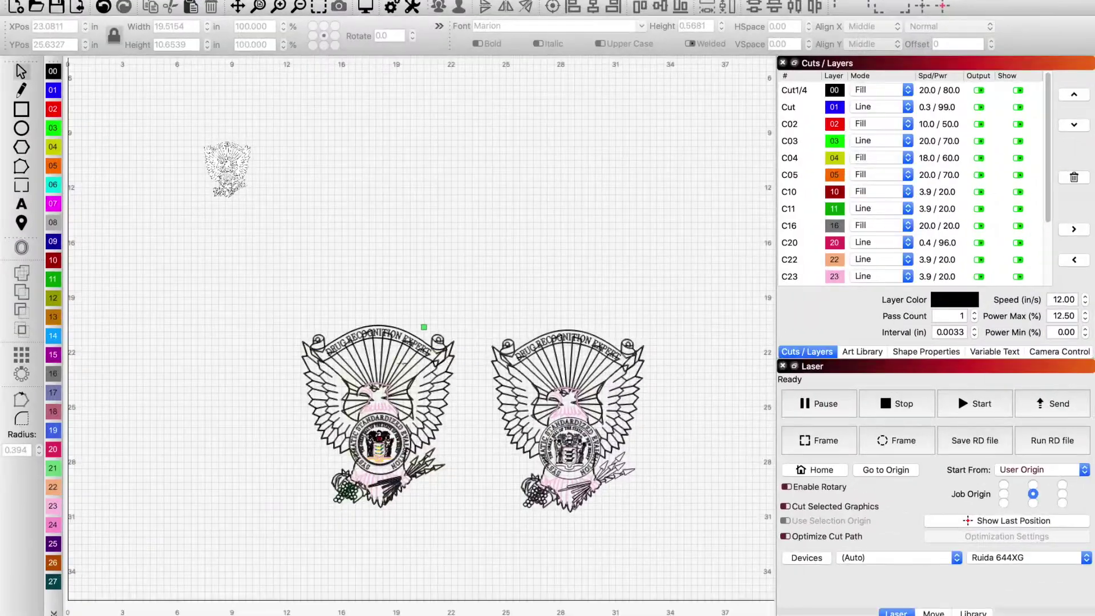
drag(463, 292, 255, 539)
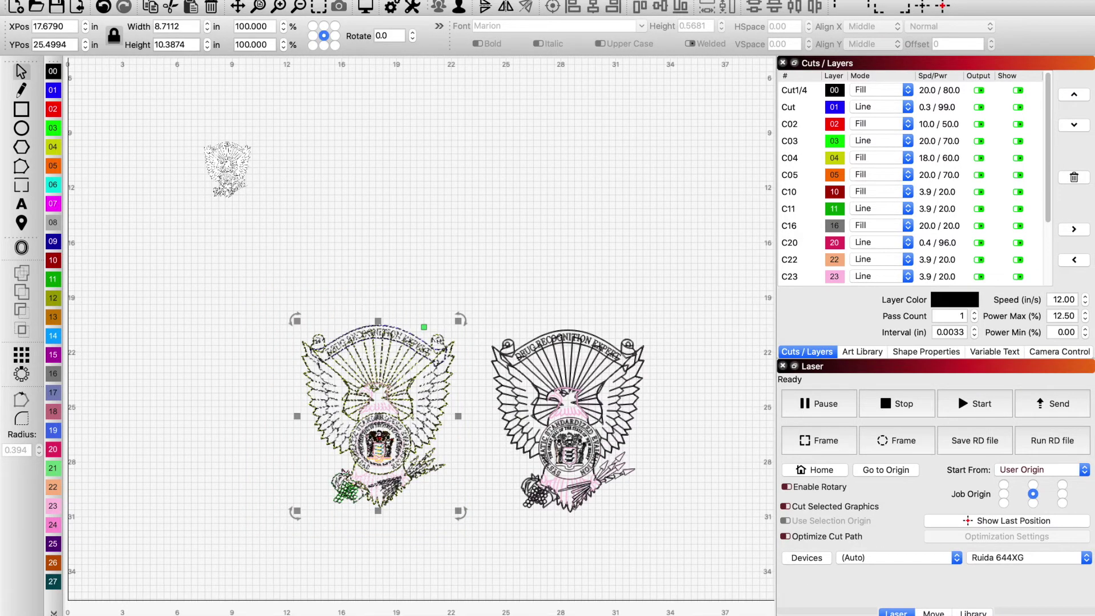
key(Delete)
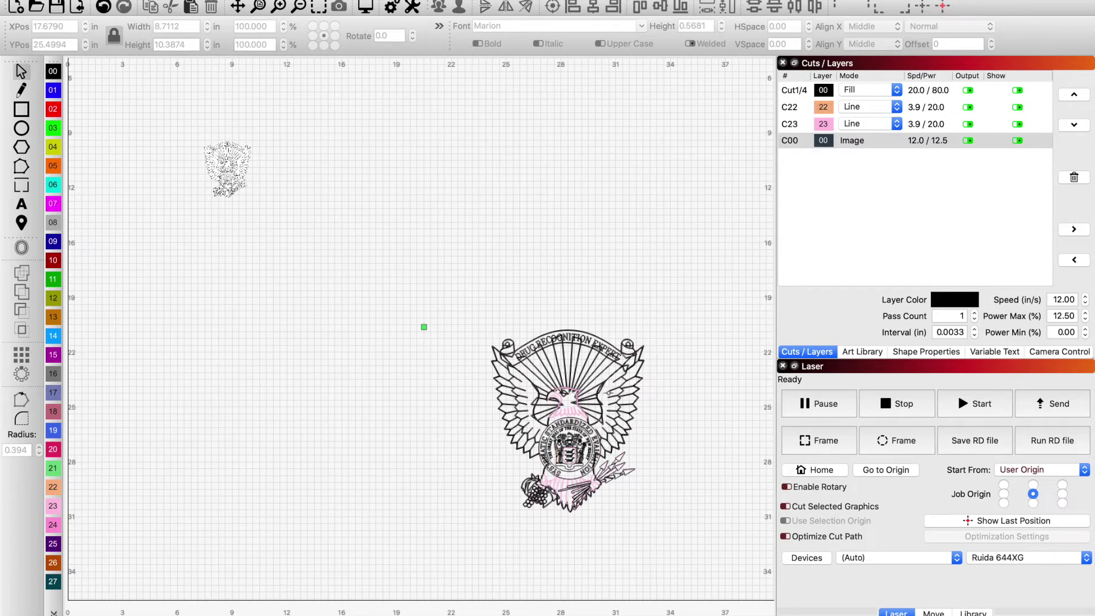
Put the remaining eagle's pink line shapes on the black Fill layer 00 with the rest of the logo
scroll(611, 400, up, 7)
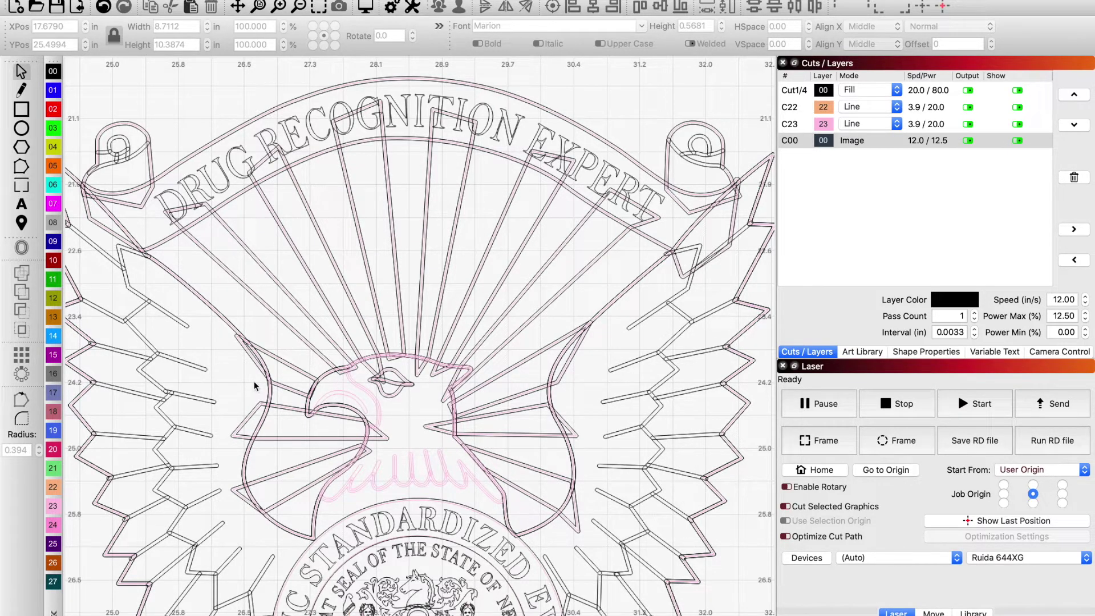
scroll(249, 344, up, 4)
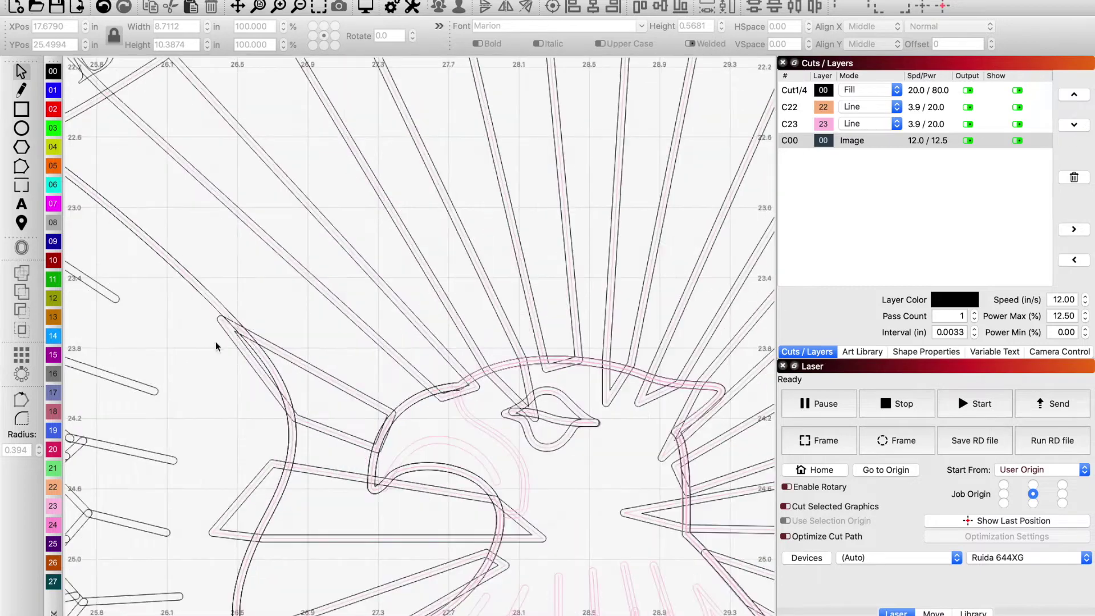
scroll(217, 346, down, 10)
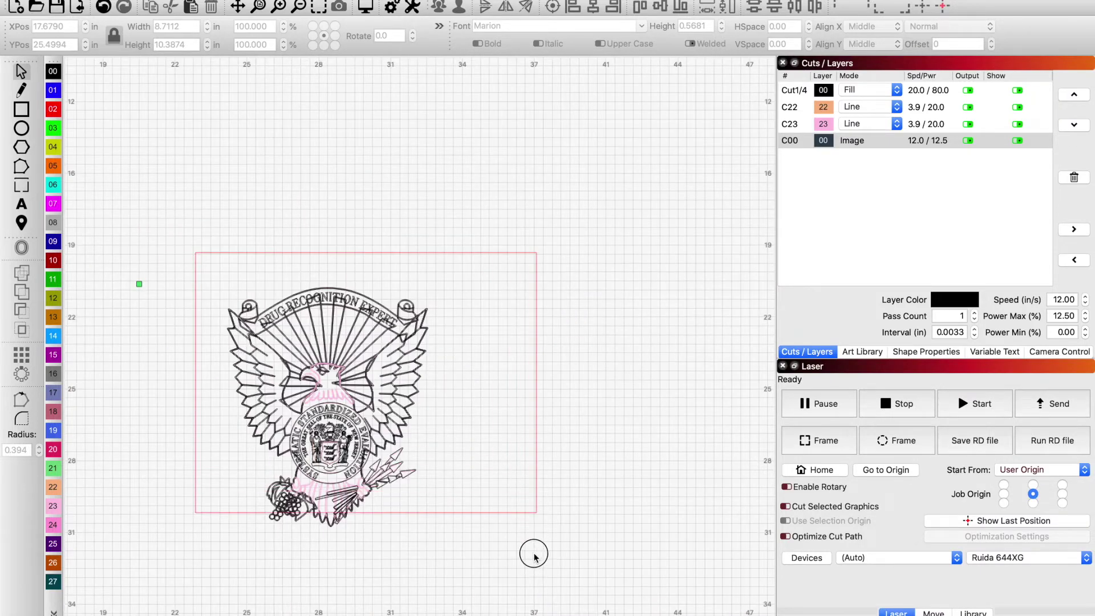
key(ctrl+z)
click(341, 133)
scroll(434, 399, up, 2)
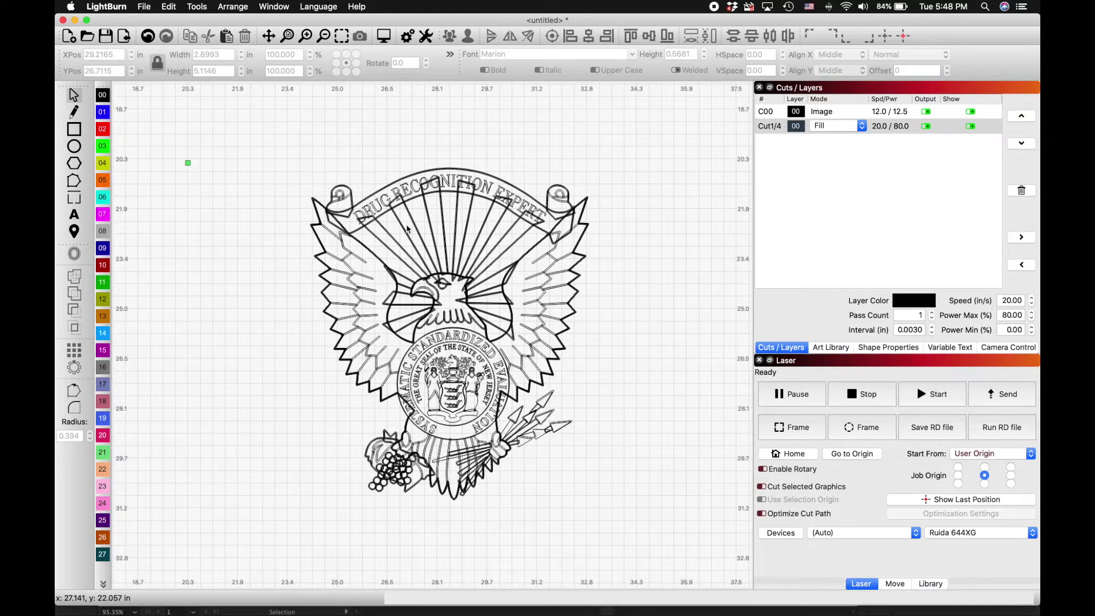
Preview the engraving without the unclosed shapes and with Invert off, inspecting the eagle's rays and wing feather junctions close up
scroll(407, 226, up, 2)
scroll(406, 231, up, 4)
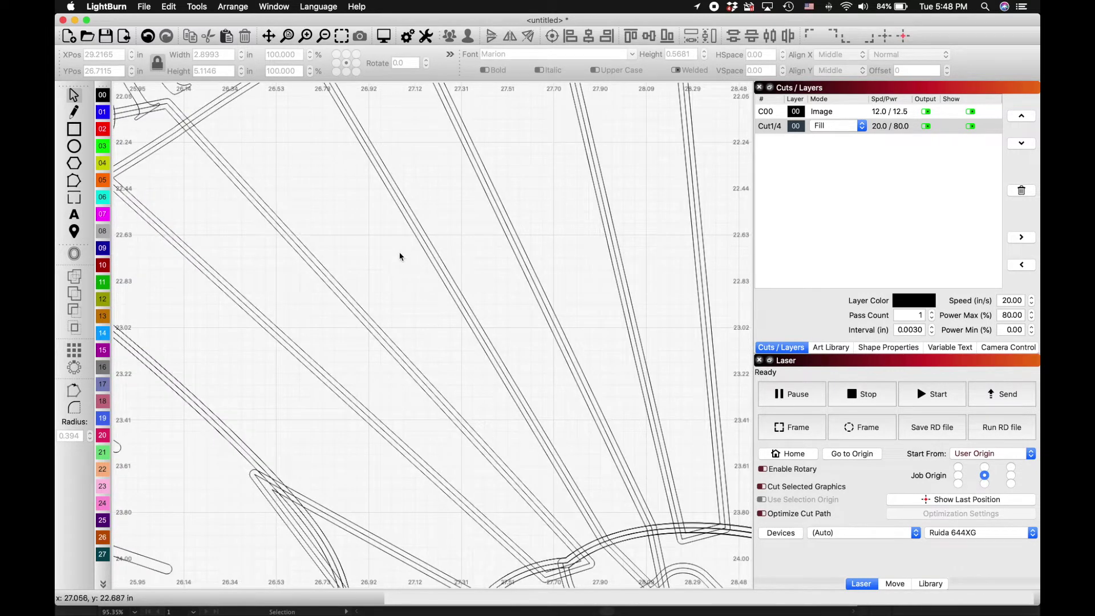
scroll(281, 501, up, 2)
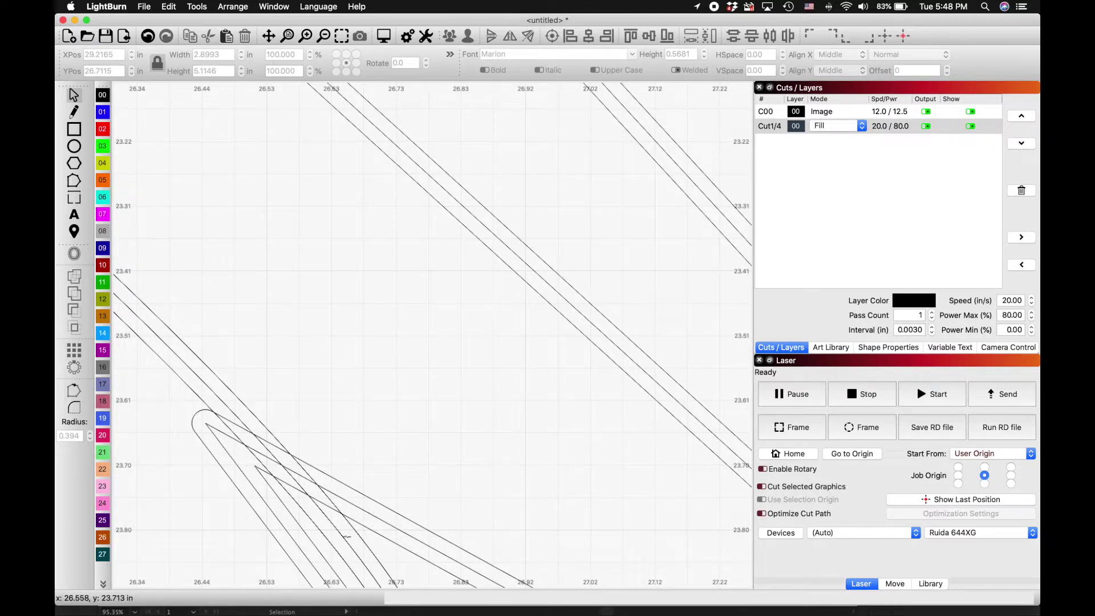
scroll(334, 501, down, 3)
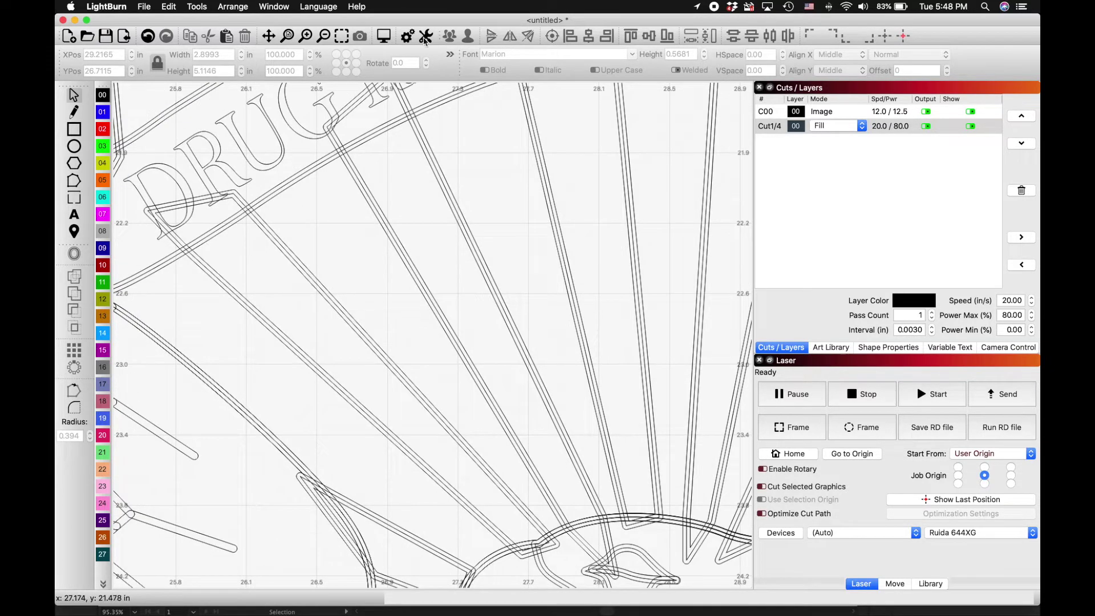
click(391, 41)
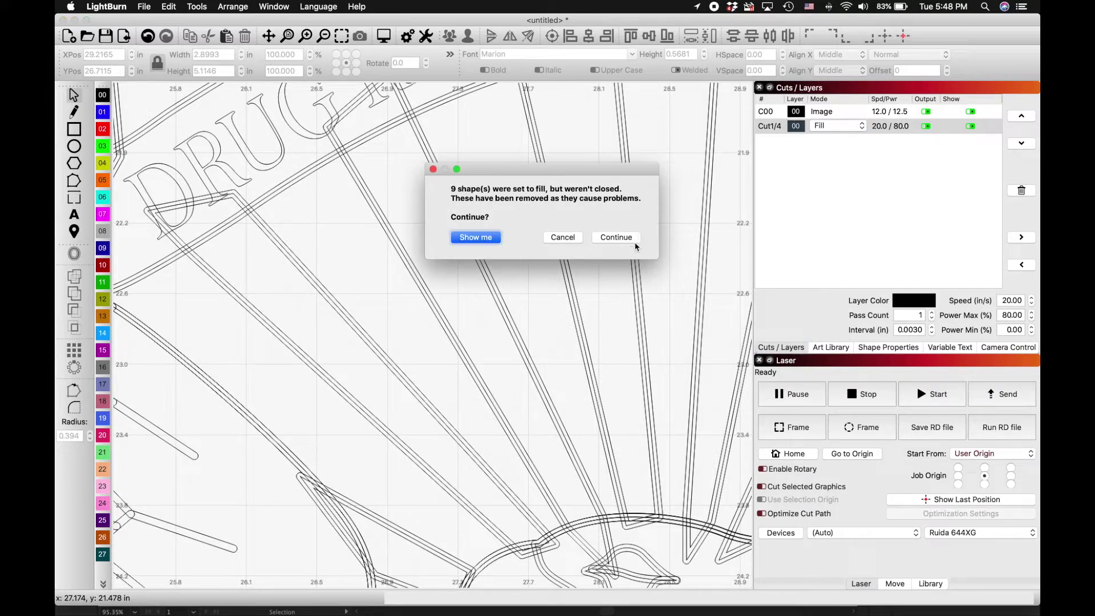
click(615, 237)
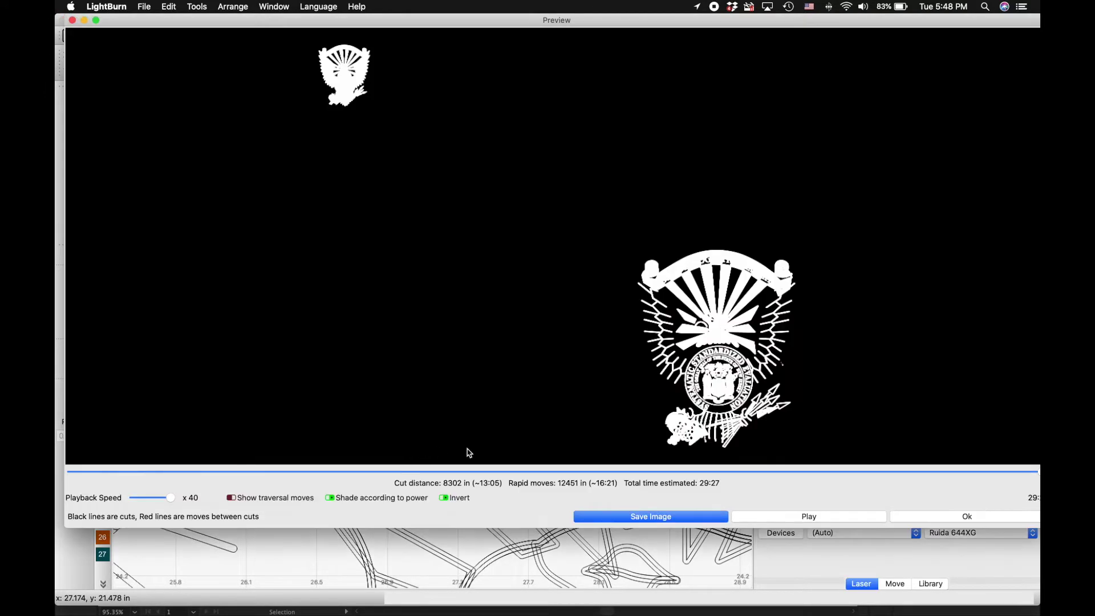
click(444, 498)
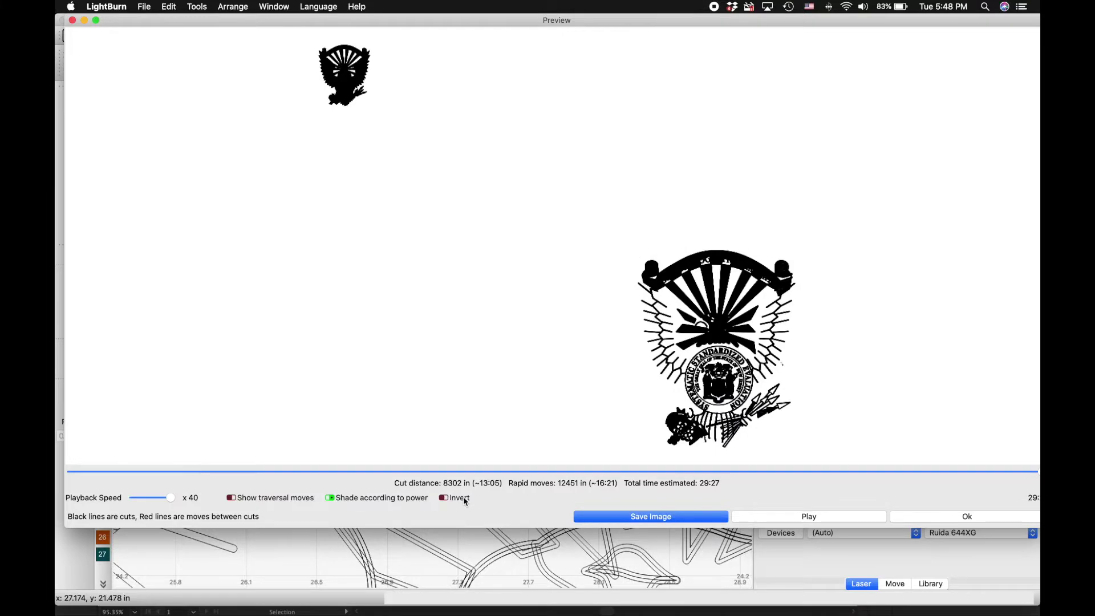
scroll(703, 342, up, 10)
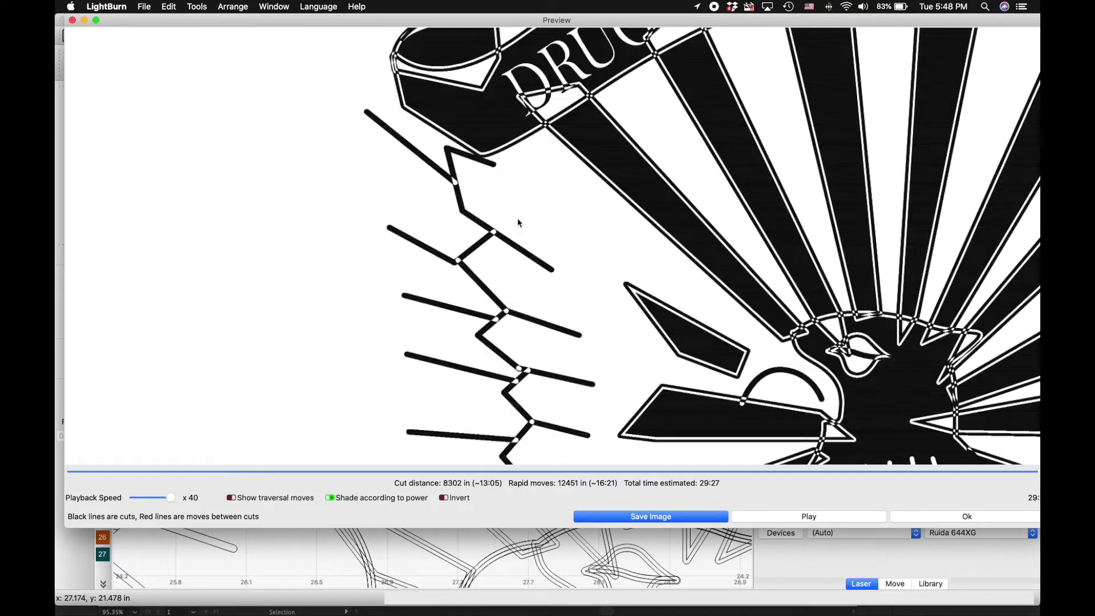
scroll(426, 263, up, 5)
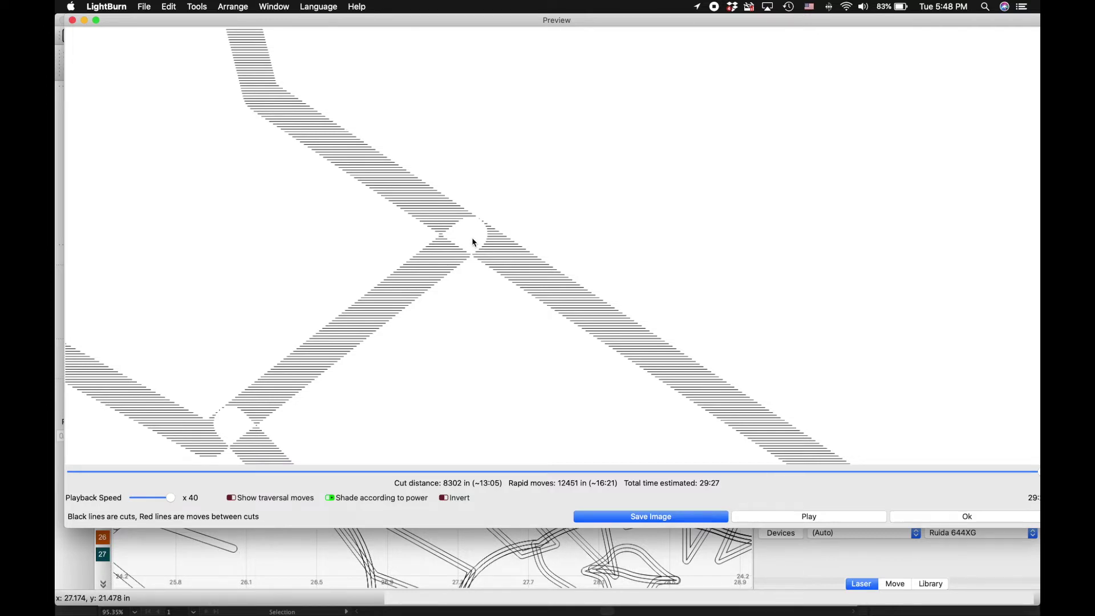
scroll(473, 243, down, 10)
scroll(474, 242, down, 6)
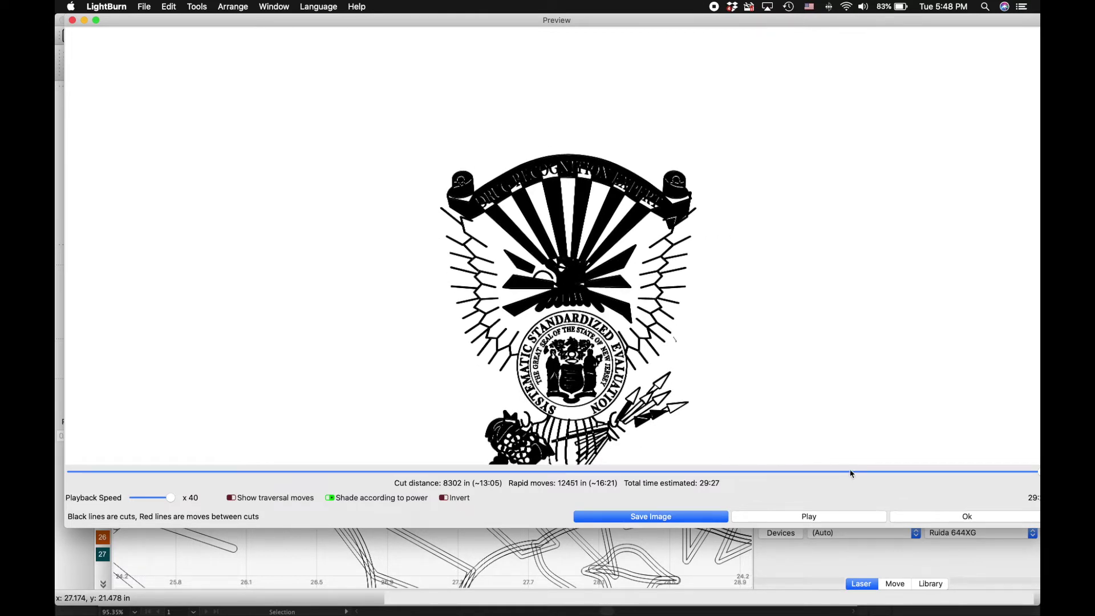
click(967, 519)
Draw a test circle about 4.5 in across above the eagle and offset it inward by 0.5616 in, keeping the original
scroll(409, 443, down, 10)
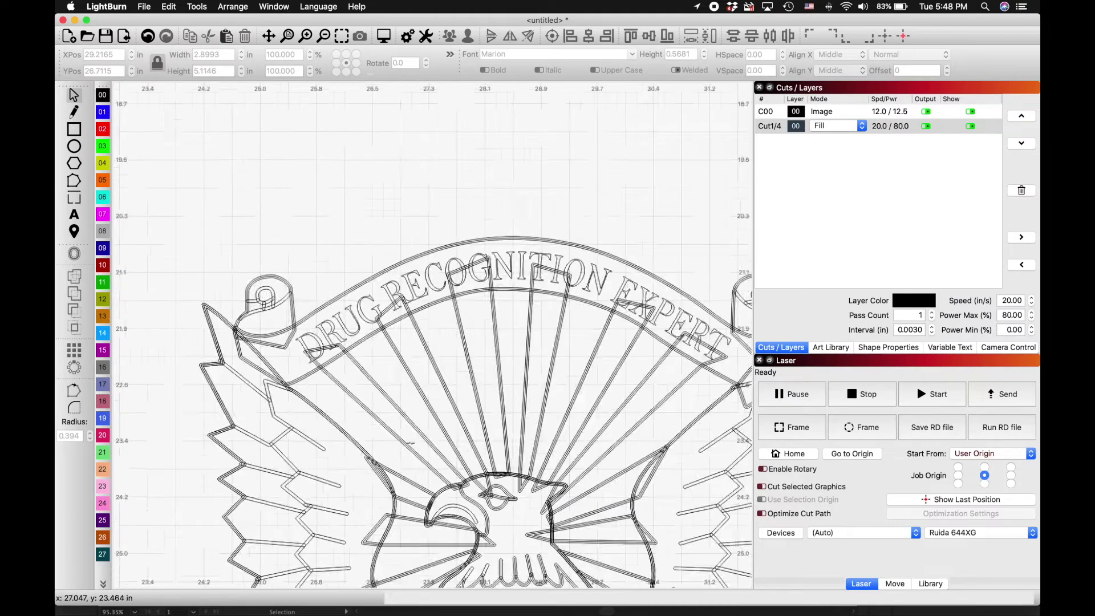
click(74, 147)
drag(276, 166, 404, 294)
click(74, 253)
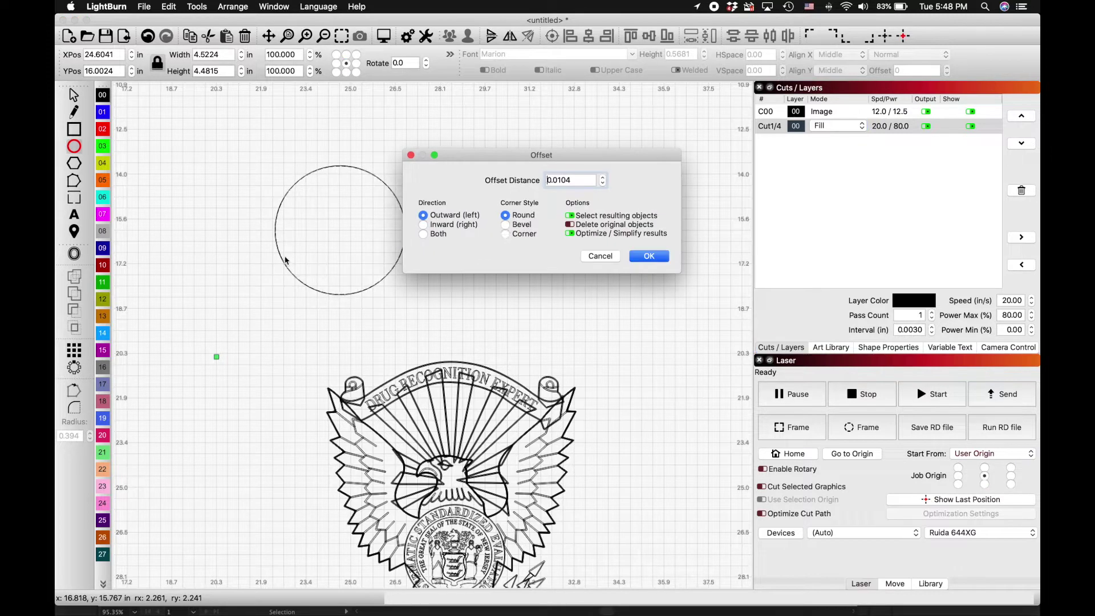
click(466, 223)
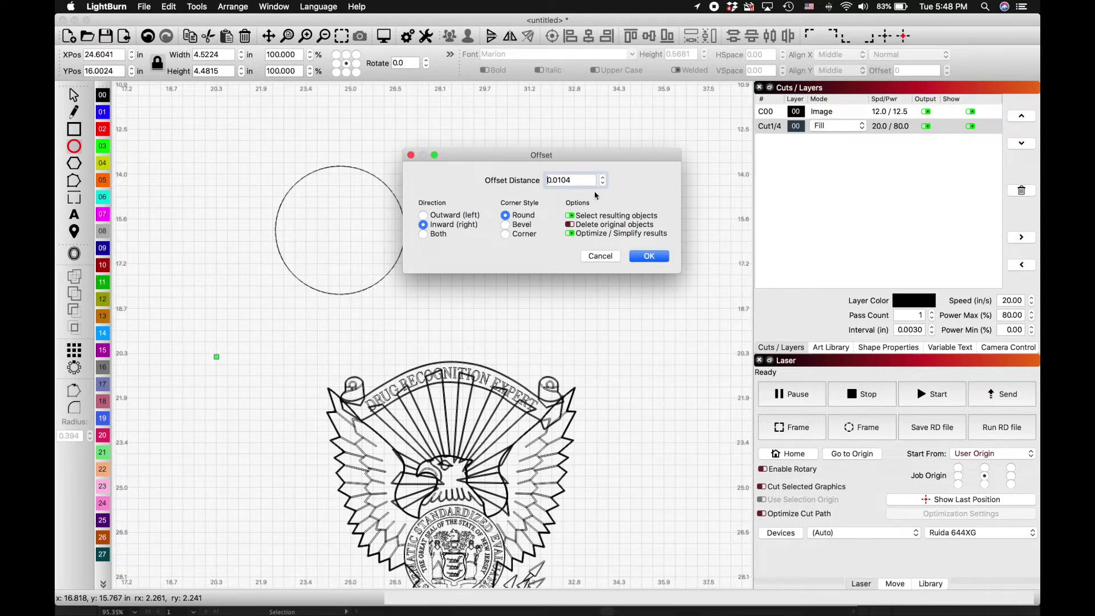
click(603, 177)
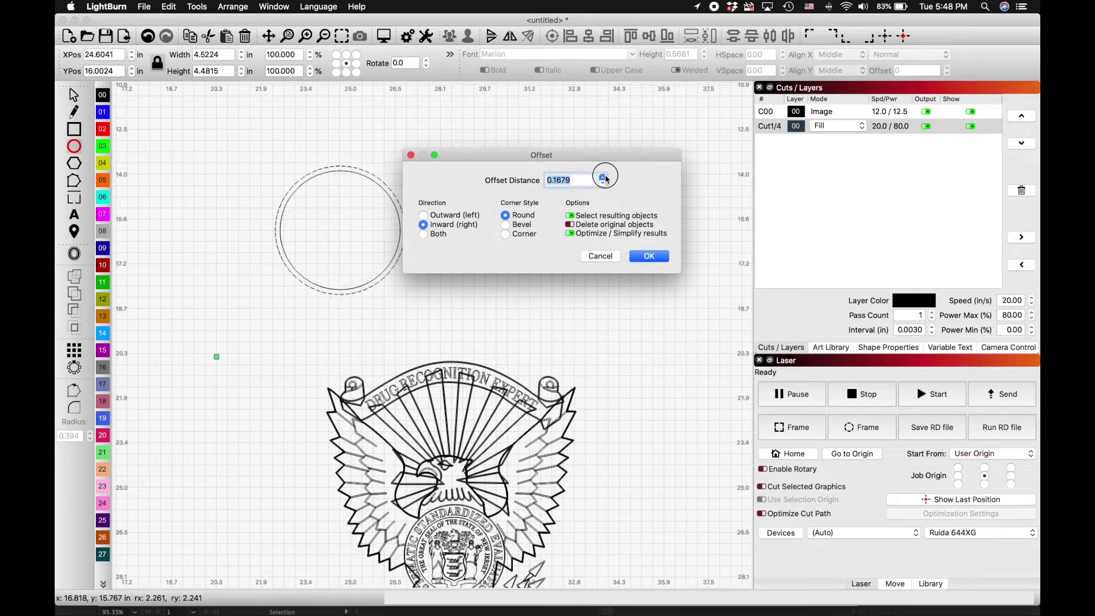
drag(605, 179, 606, 179)
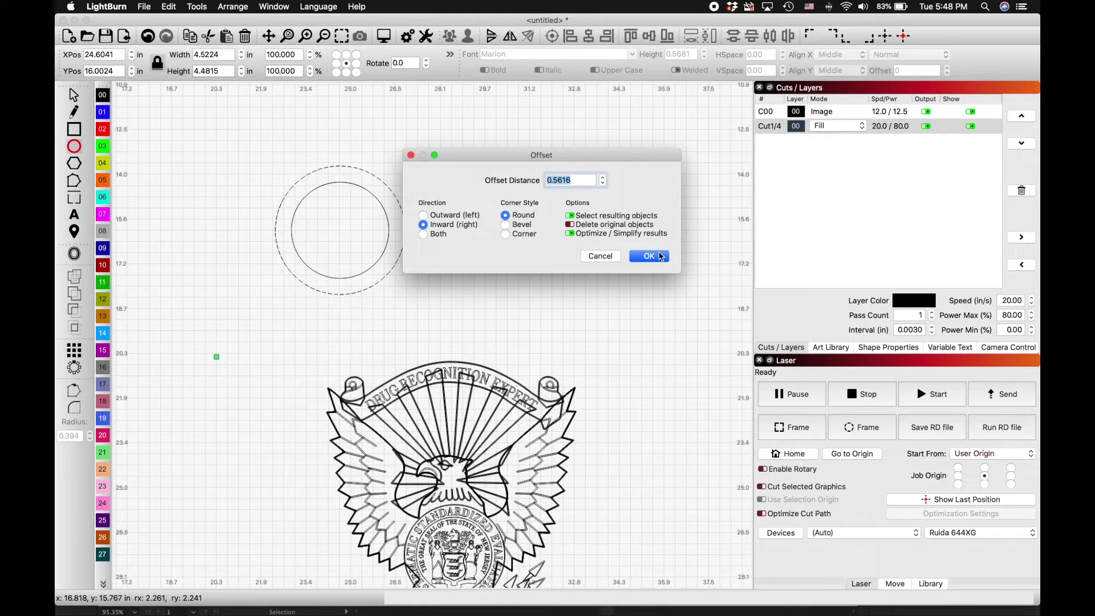
click(660, 255)
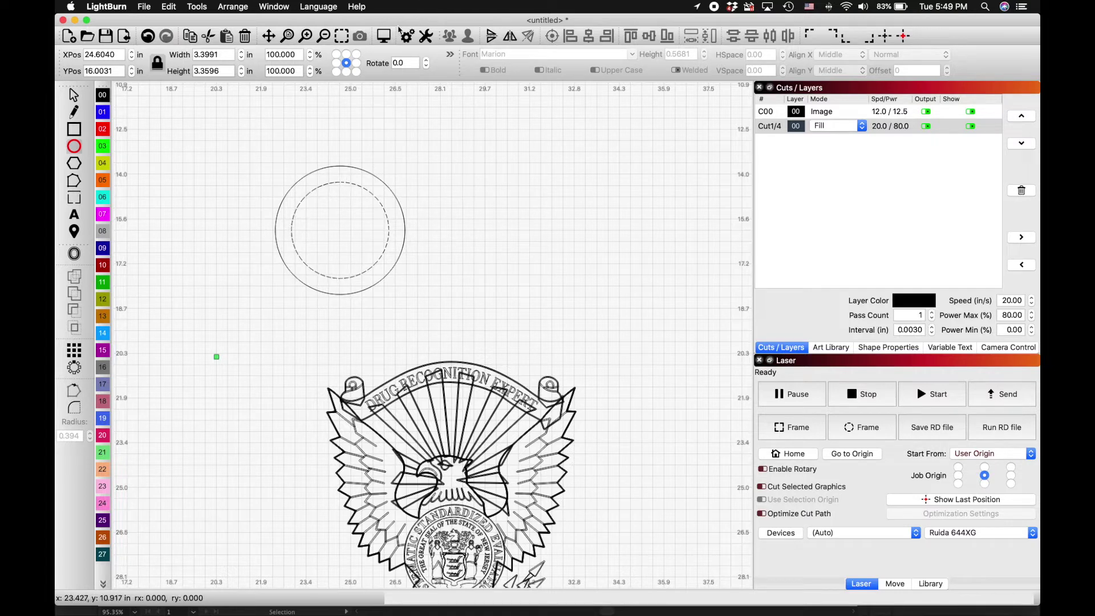
Preview the job with Invert off and examine how the space between the two concentric test circles is filled
click(384, 35)
click(616, 237)
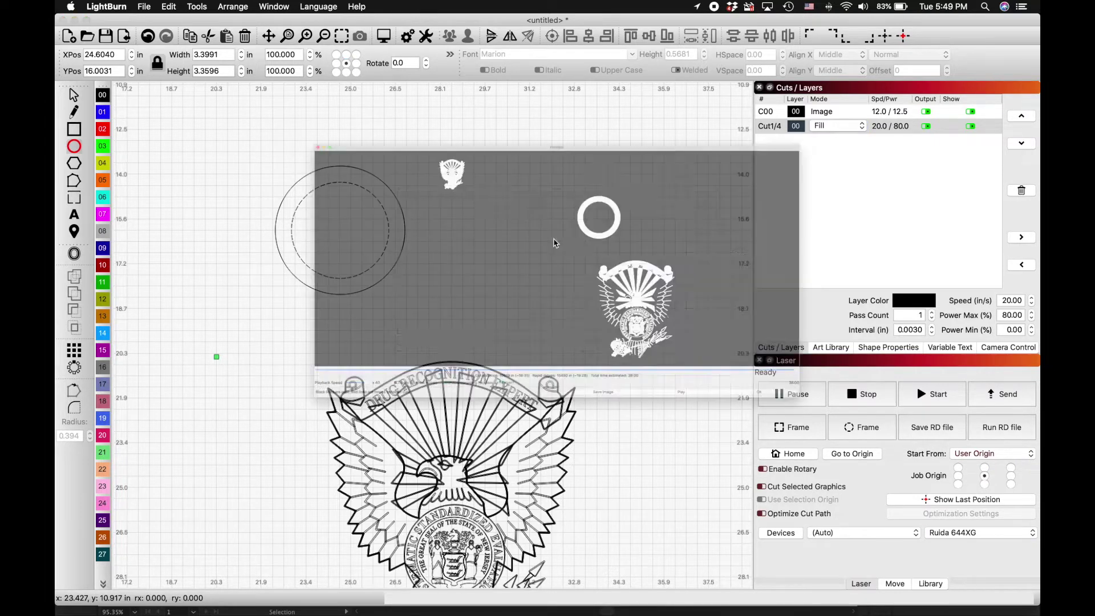
click(444, 497)
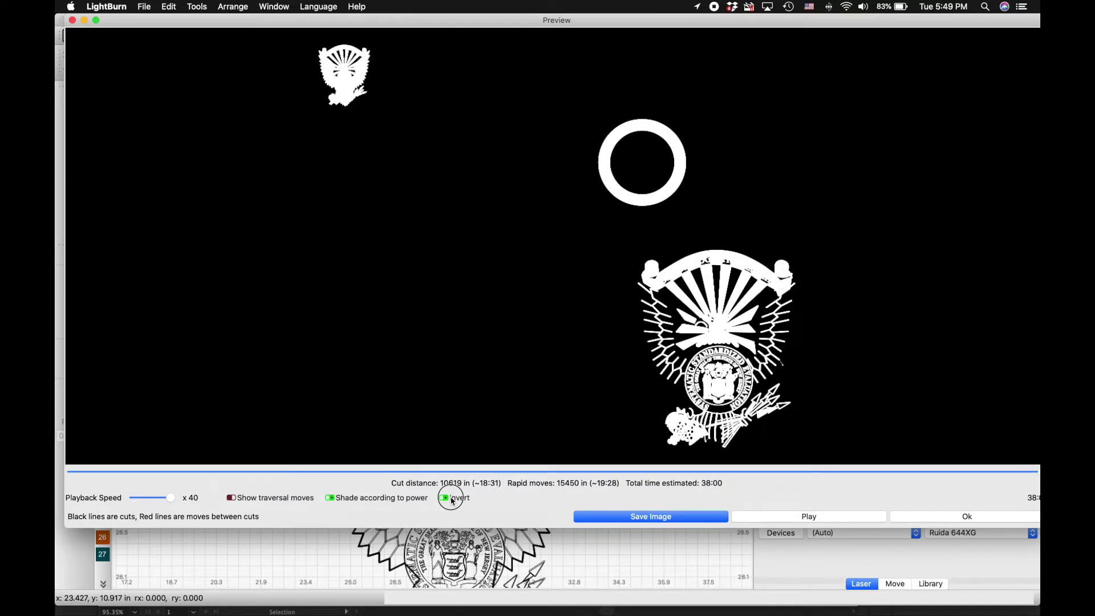
scroll(729, 133, up, 6)
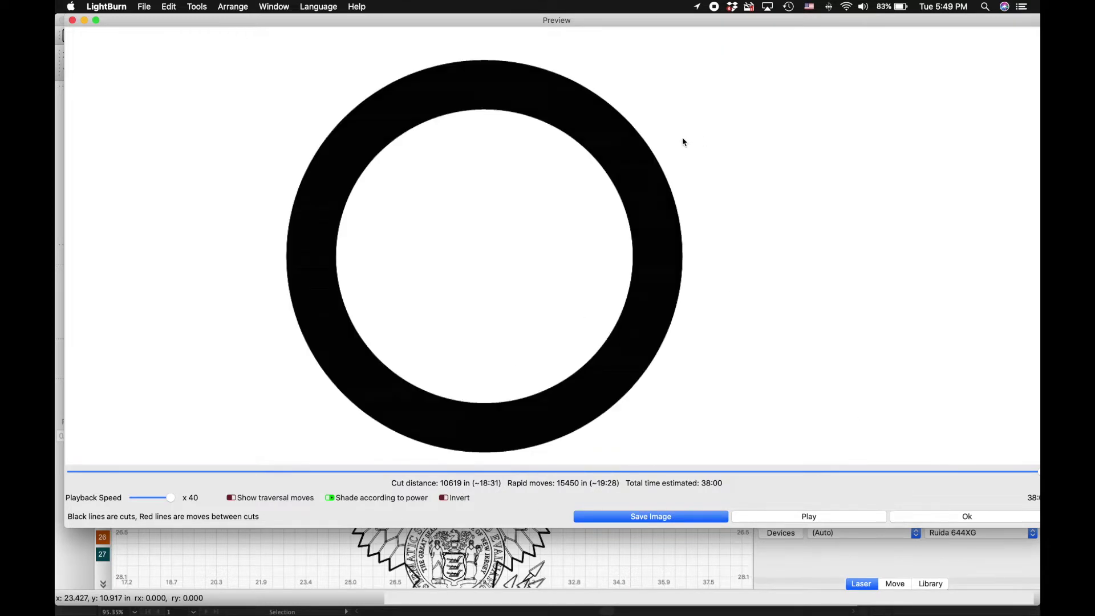
click(967, 519)
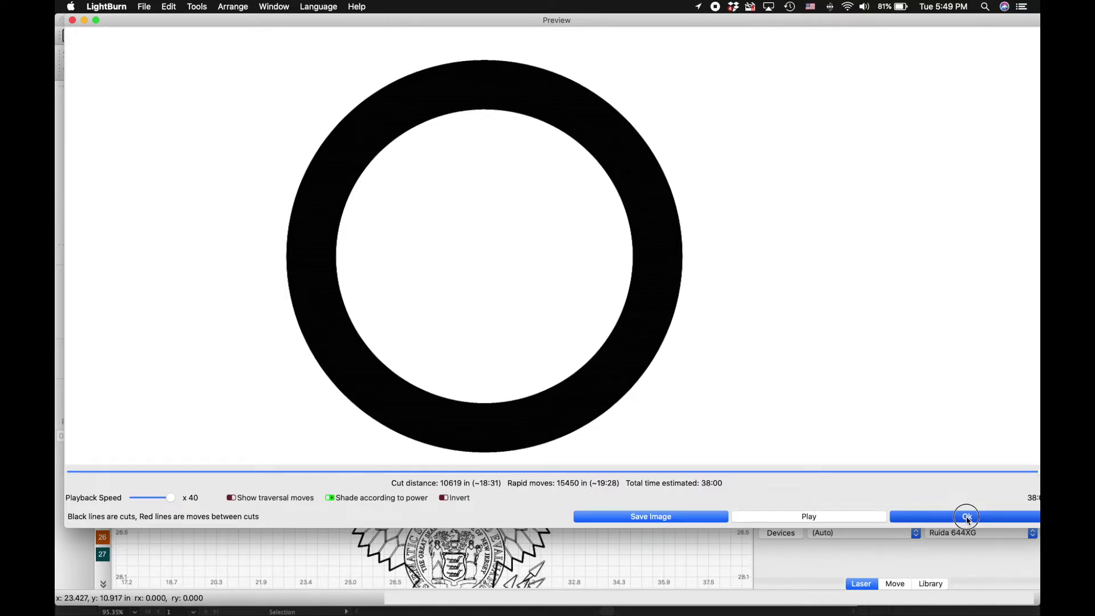
click(967, 517)
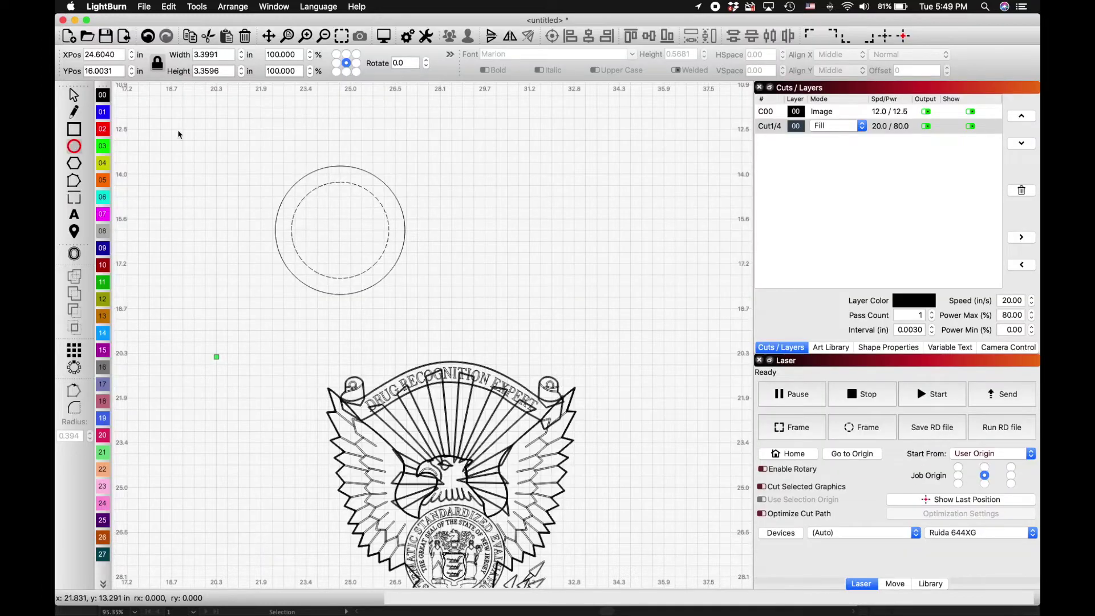
Delete the two concentric test circles together with the stray ellipse drawn across them
drag(447, 182, 223, 330)
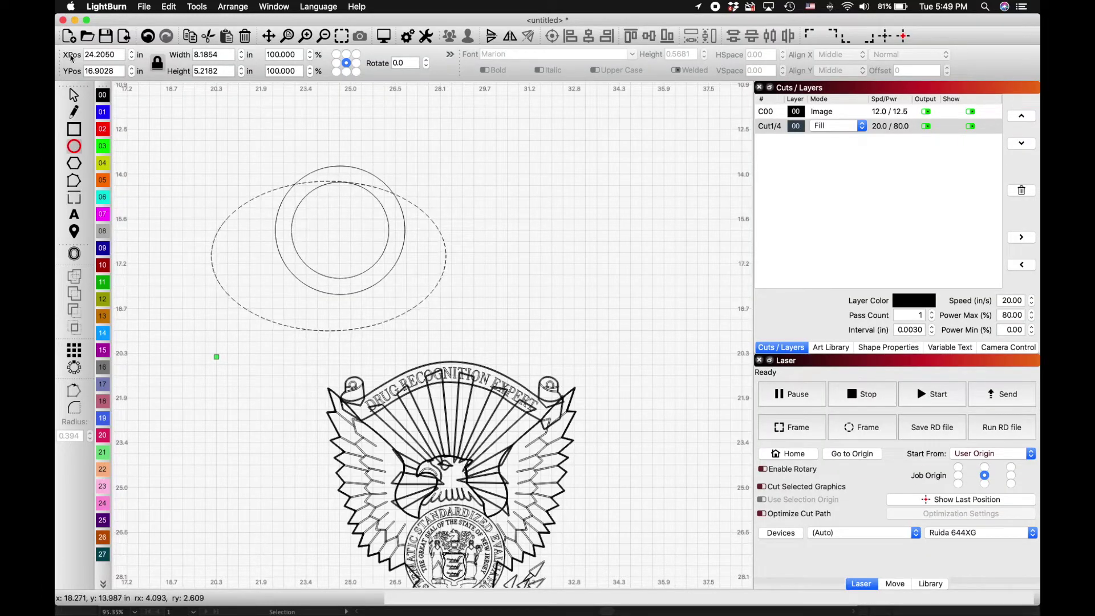
drag(510, 173, 273, 303)
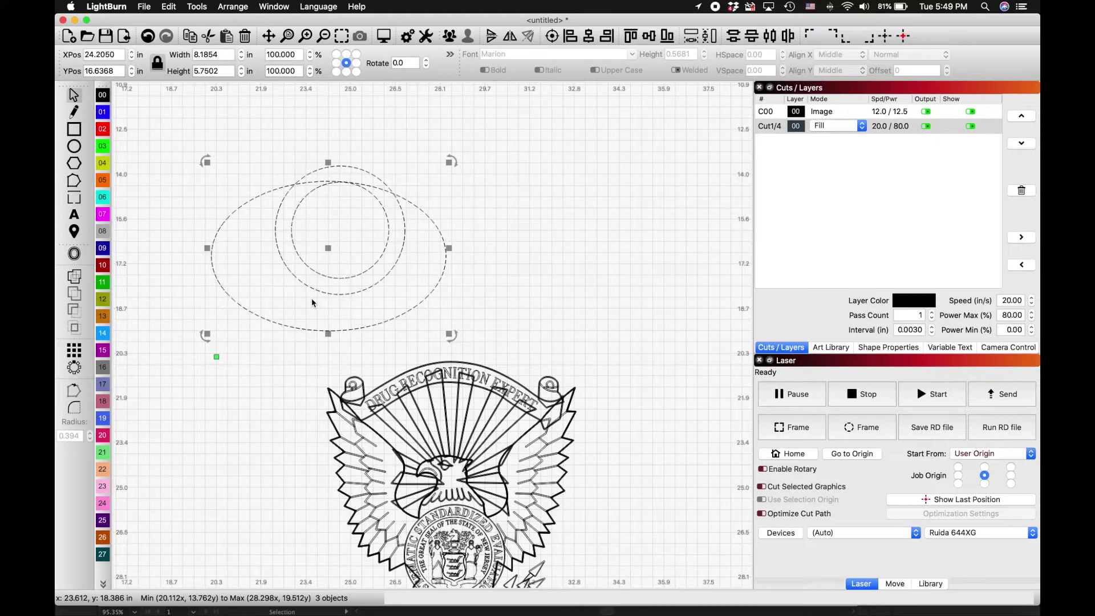
key(Delete)
Preview the eagle on its own without the unclosed shapes and with Invert off, examining the gaps where the feather lines cross
scroll(389, 444, up, 10)
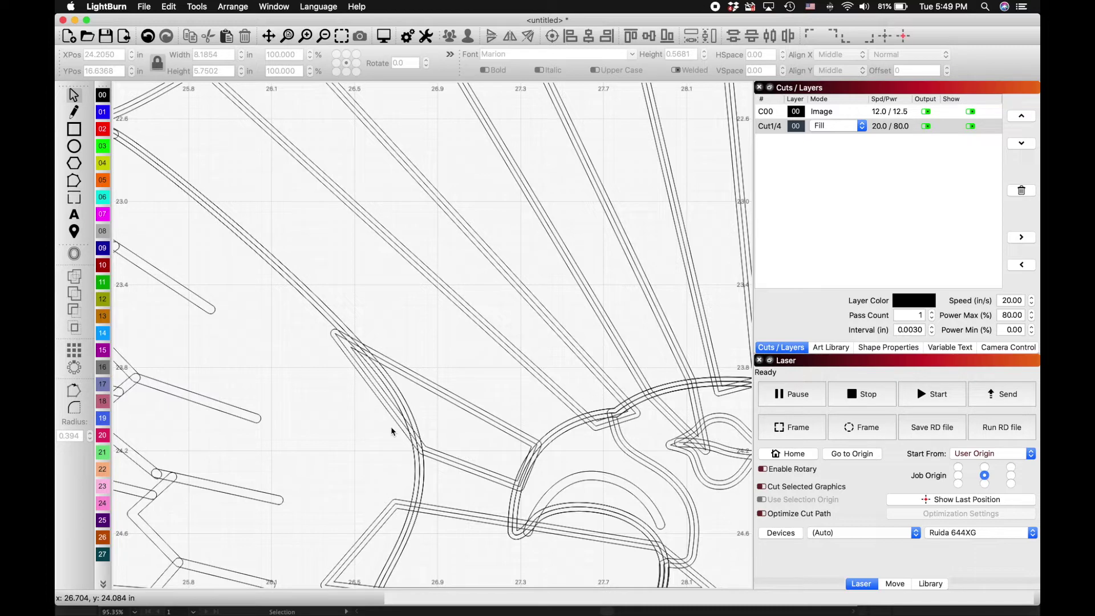
scroll(392, 431, down, 5)
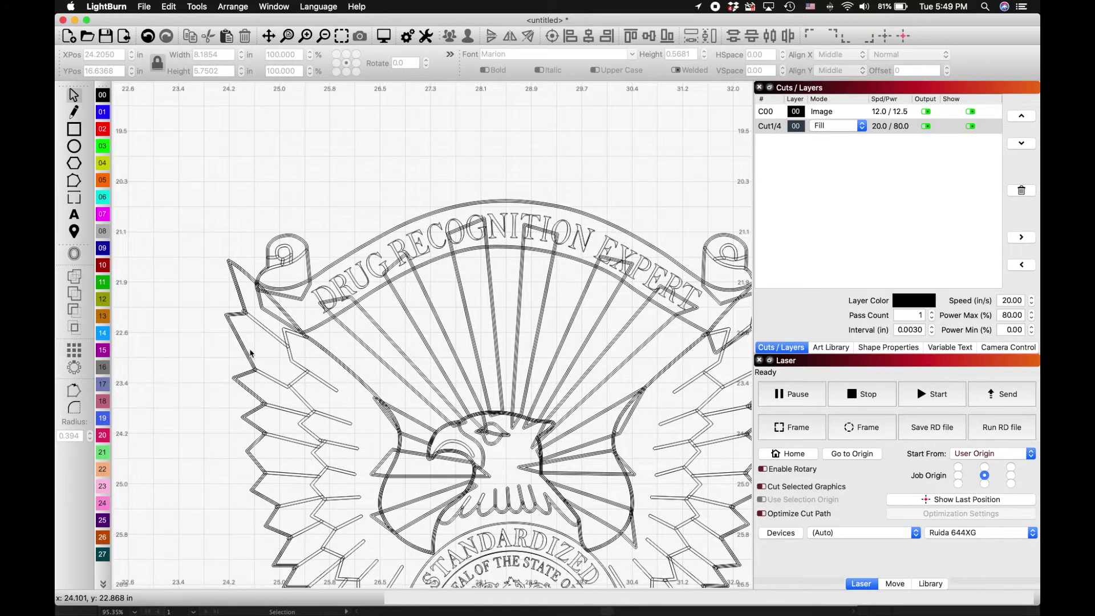
scroll(280, 343, down, 4)
scroll(280, 344, up, 4)
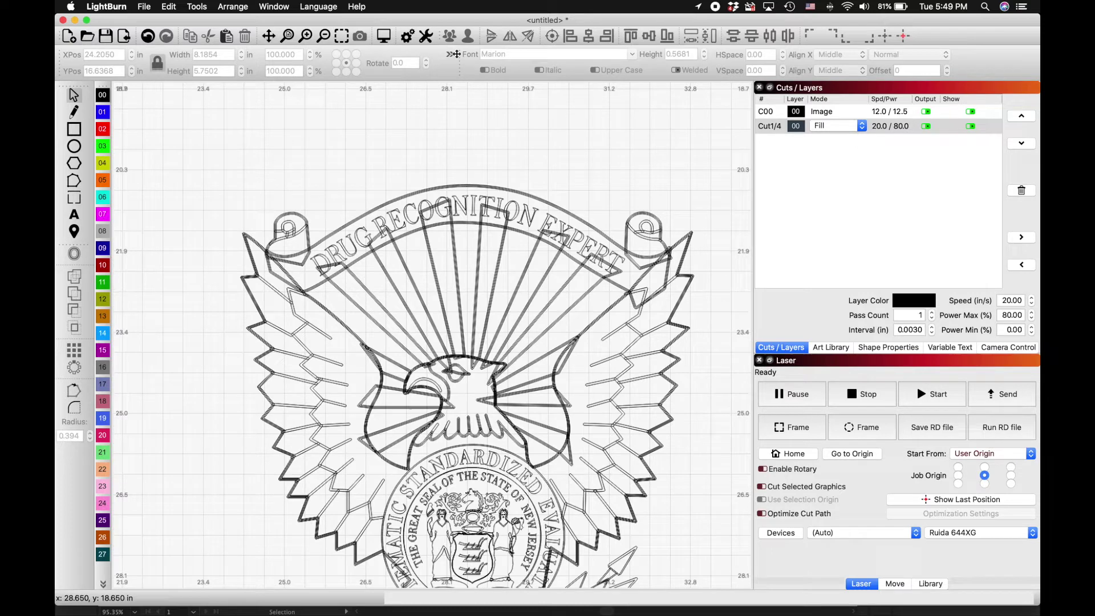
click(385, 38)
click(616, 237)
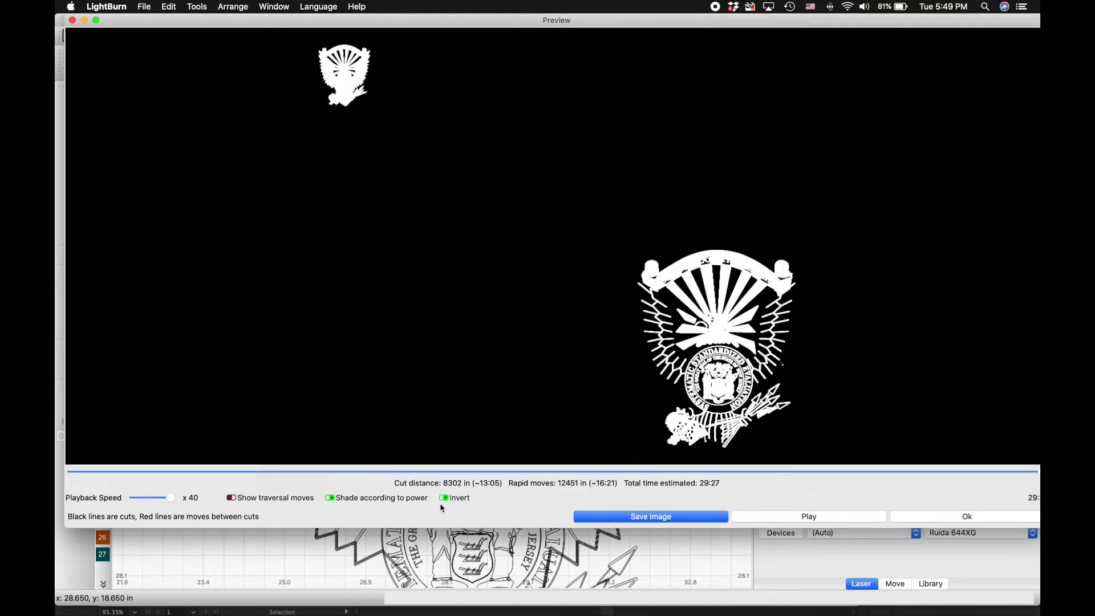
click(444, 497)
scroll(665, 374, up, 6)
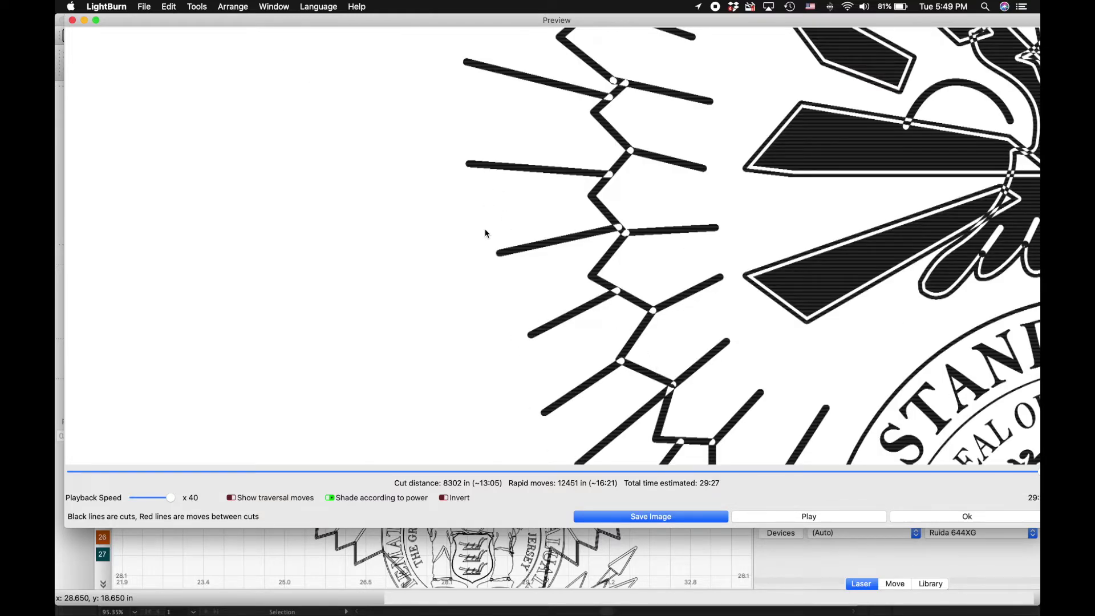
scroll(463, 191, down, 6)
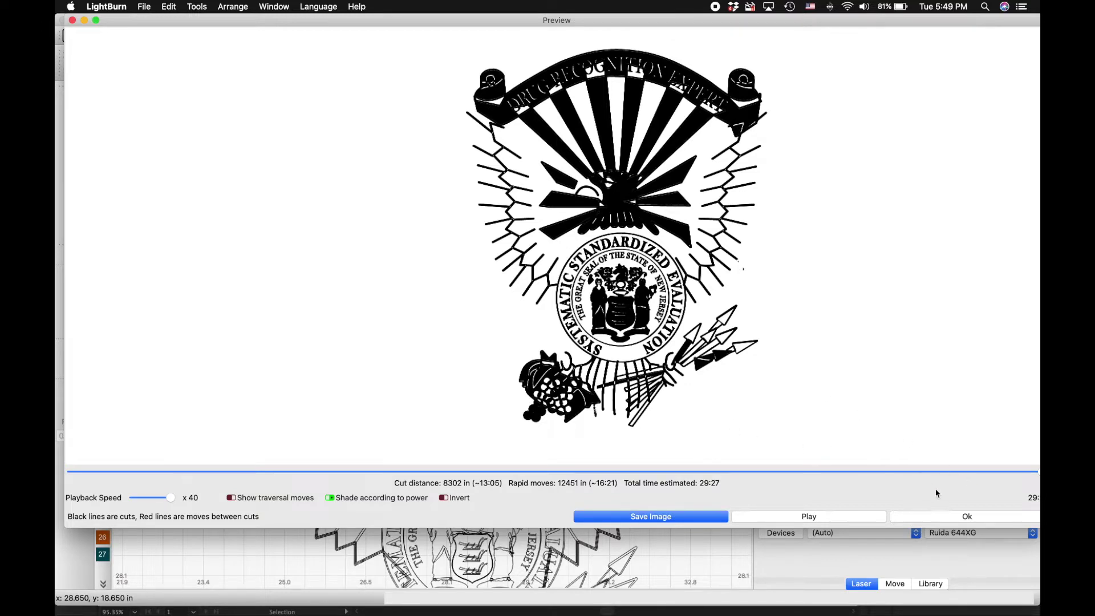
click(959, 520)
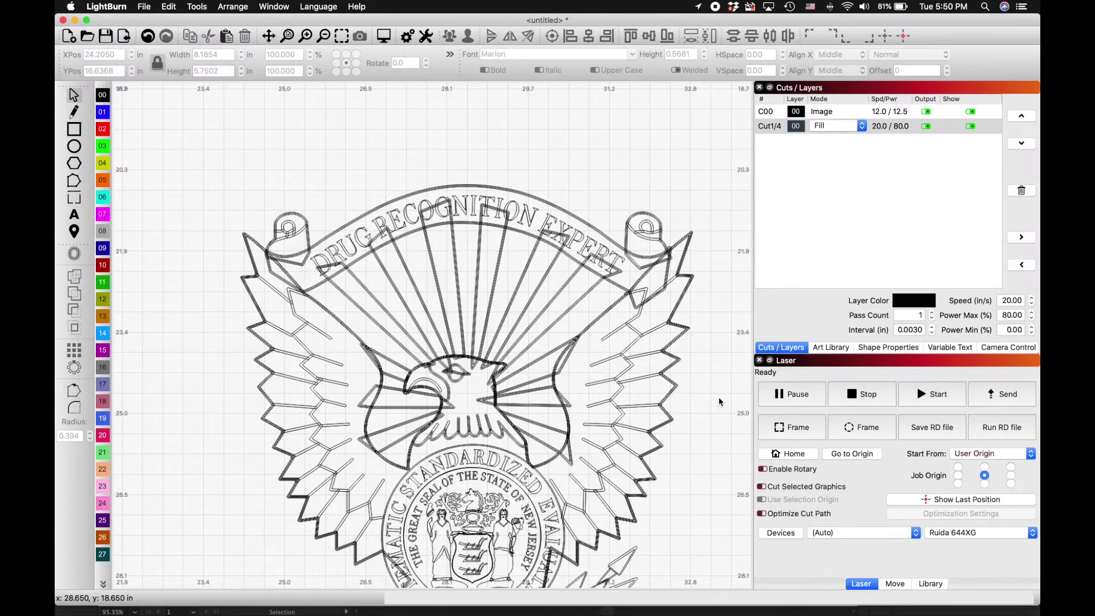
Ungroup the eagle artwork and select the inner wing feather lines as an object separate from the wing outline
scroll(249, 396, up, 10)
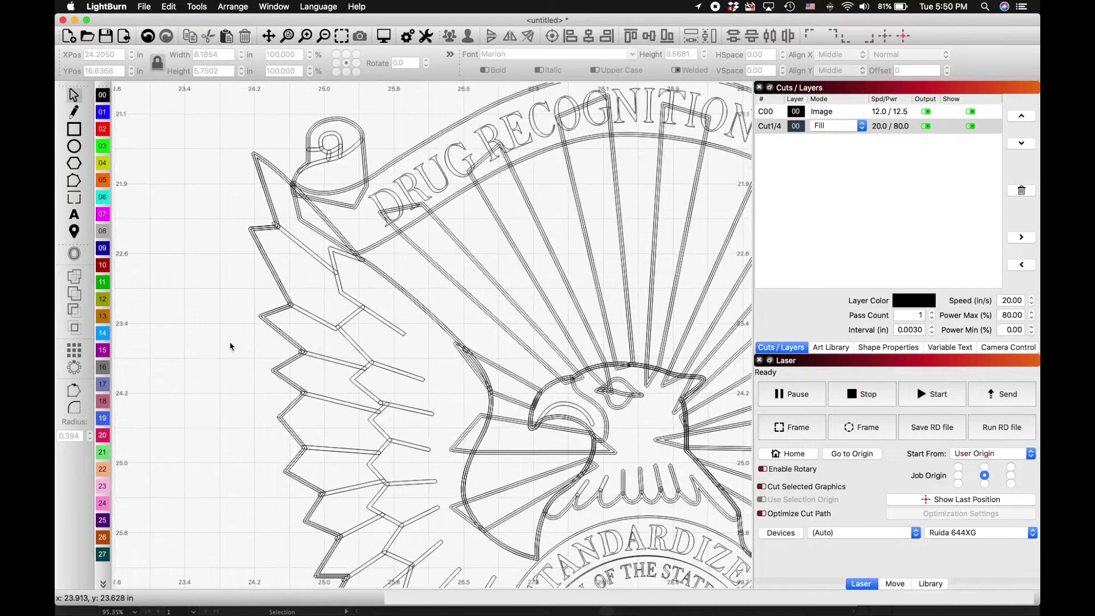
scroll(302, 365, down, 2)
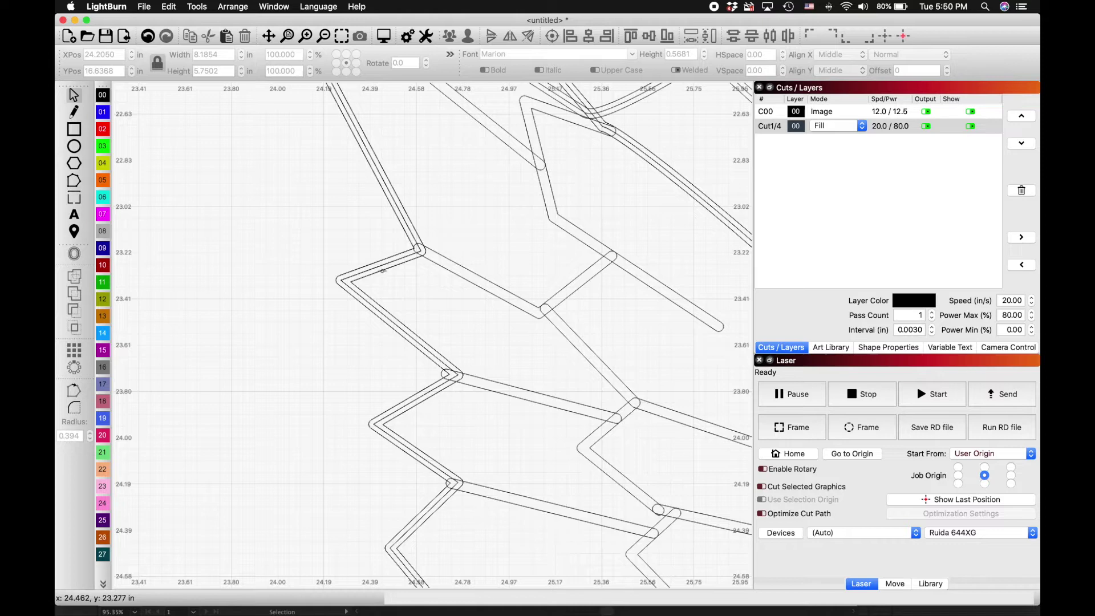
click(462, 269)
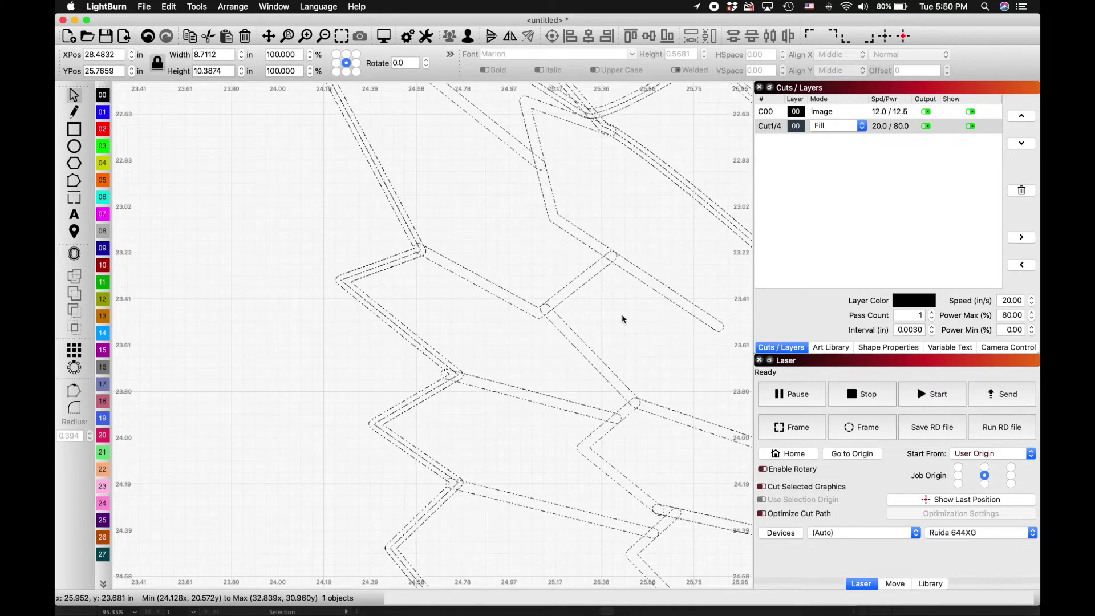
right_click(591, 287)
click(473, 295)
click(473, 295)
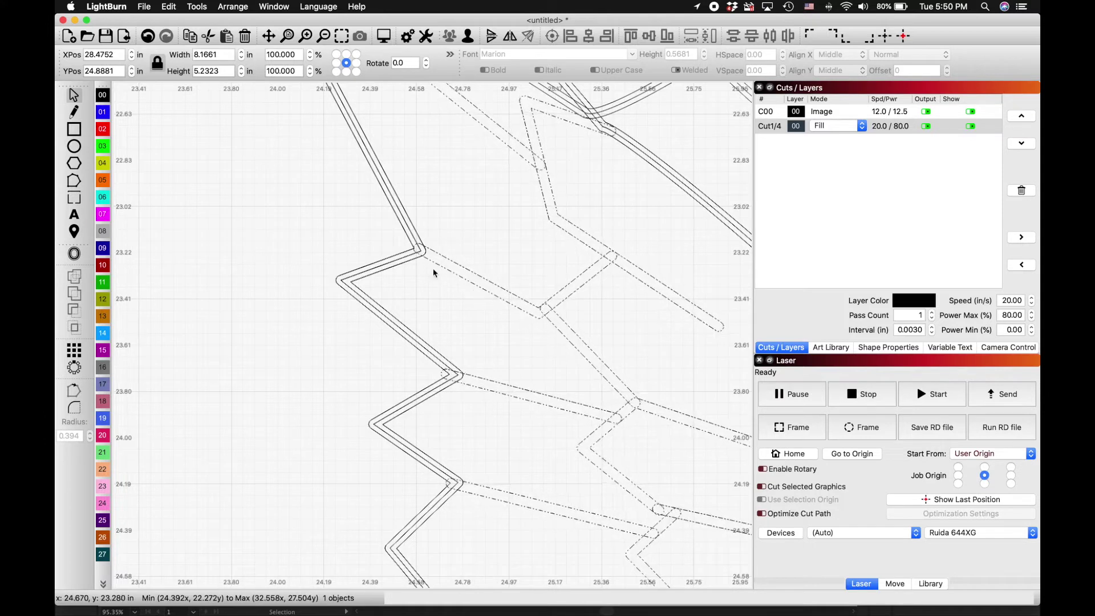
click(401, 284)
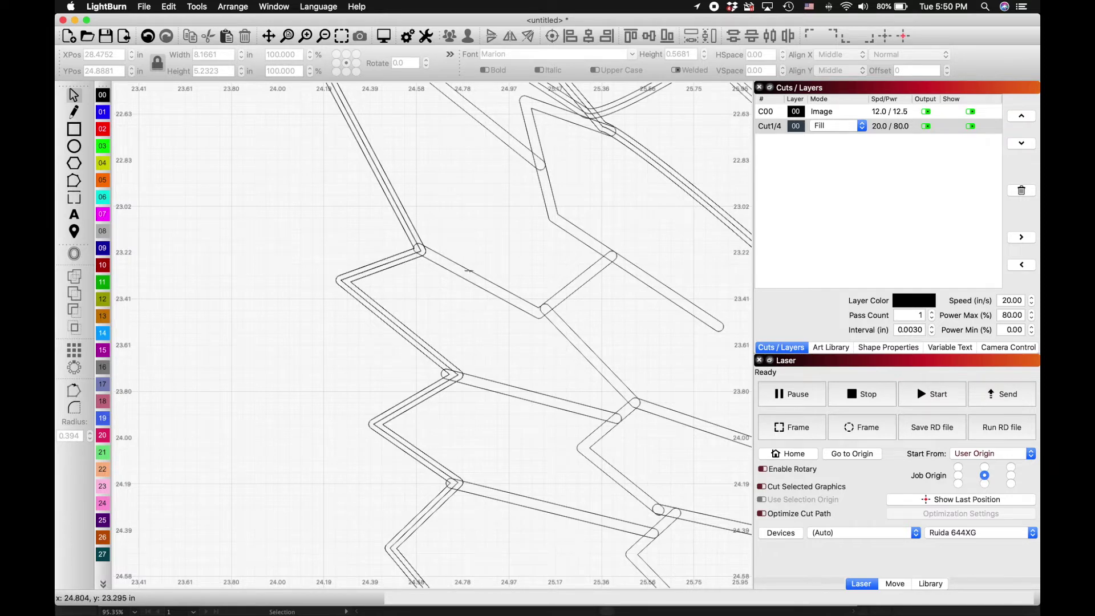
click(468, 272)
scroll(465, 285, down, 5)
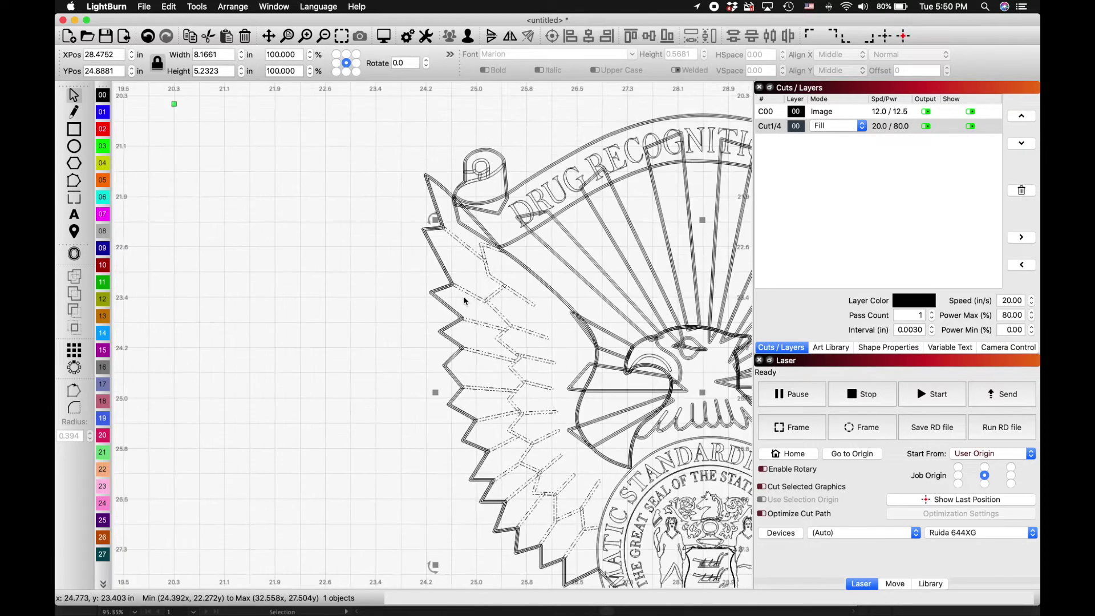
Clear the feather-line selection and examine where the inner feather lines overlap the zigzag wing outline, picking the outline on its own
click(383, 393)
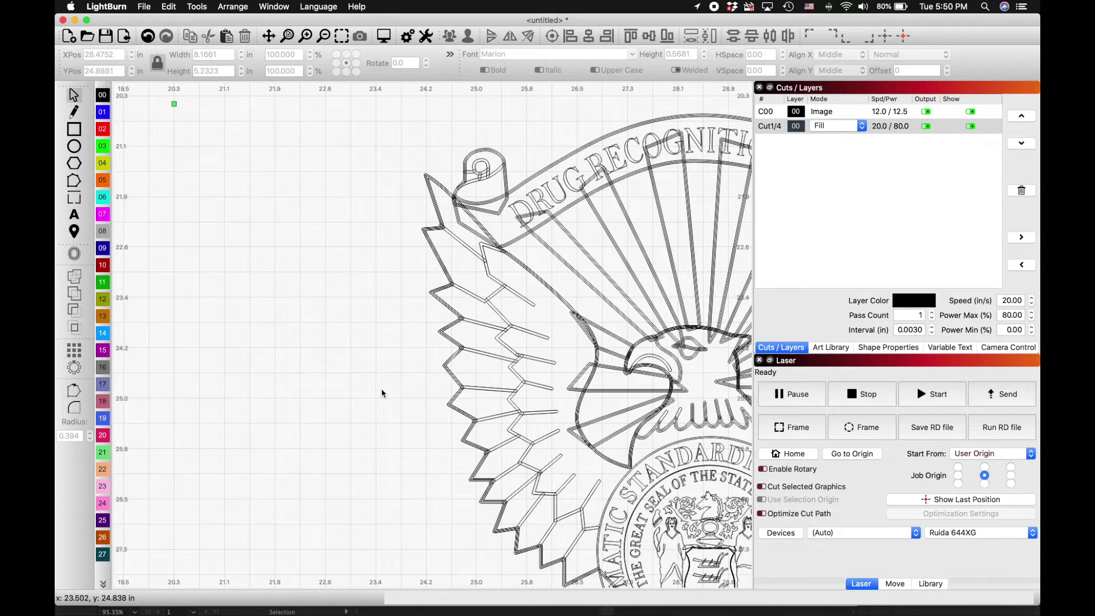
scroll(489, 339, up, 5)
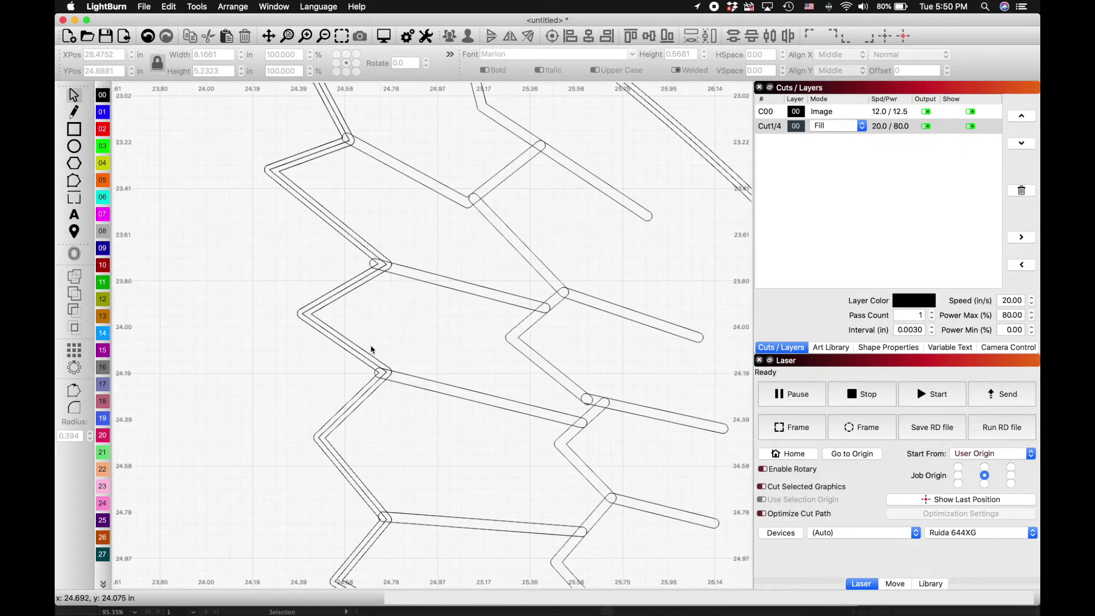
scroll(371, 345, up, 2)
click(344, 264)
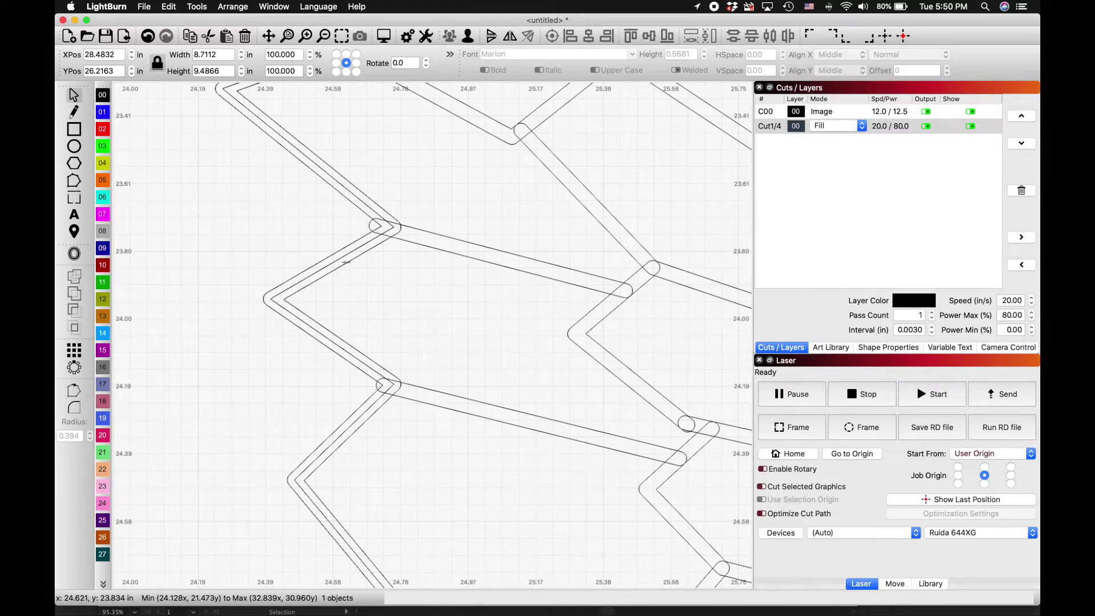
click(345, 261)
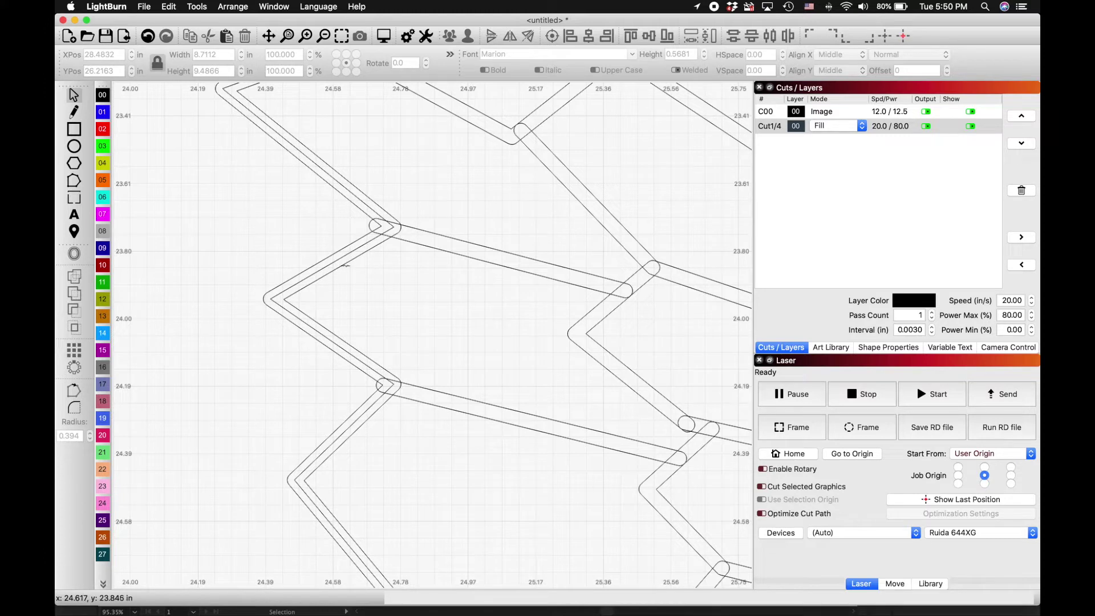
click(345, 263)
key(super+z)
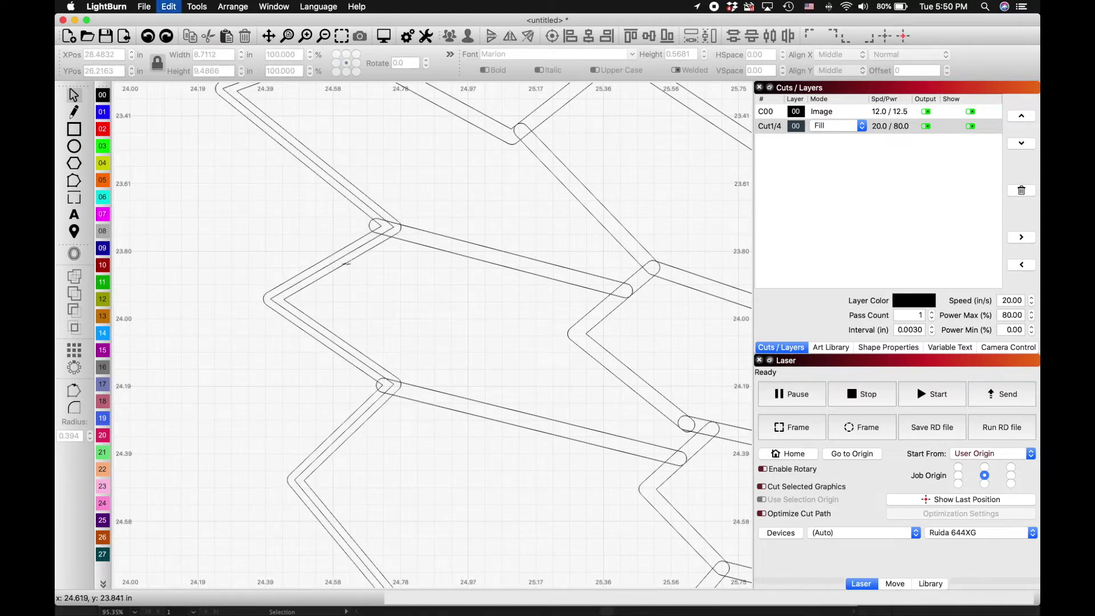
Select both paths of the zigzag wing outline, leaving the inner feather lines unselected
click(354, 260)
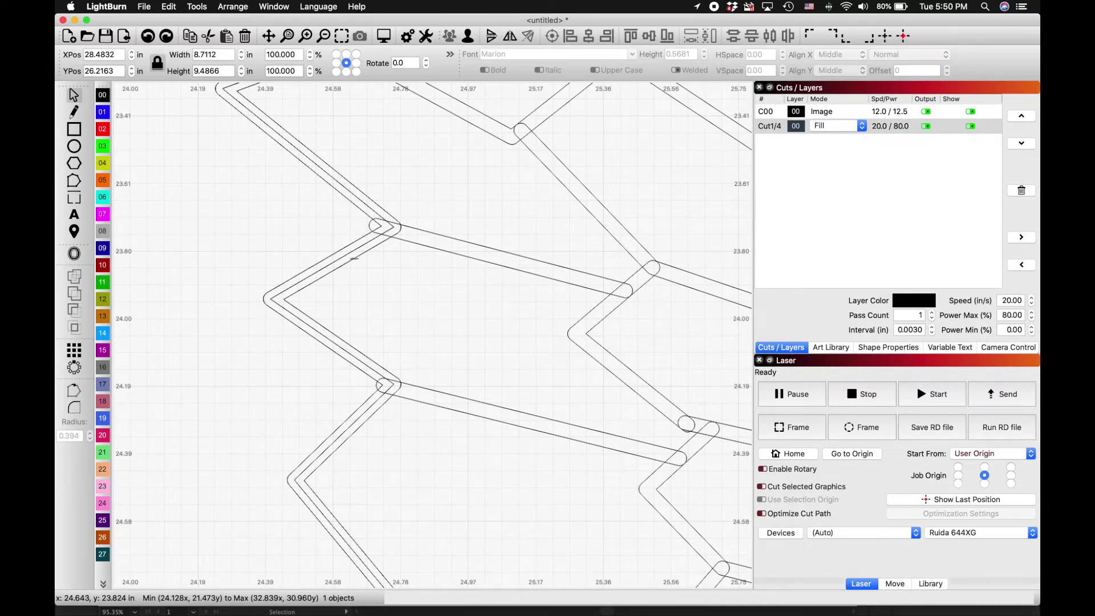
right_click(355, 260)
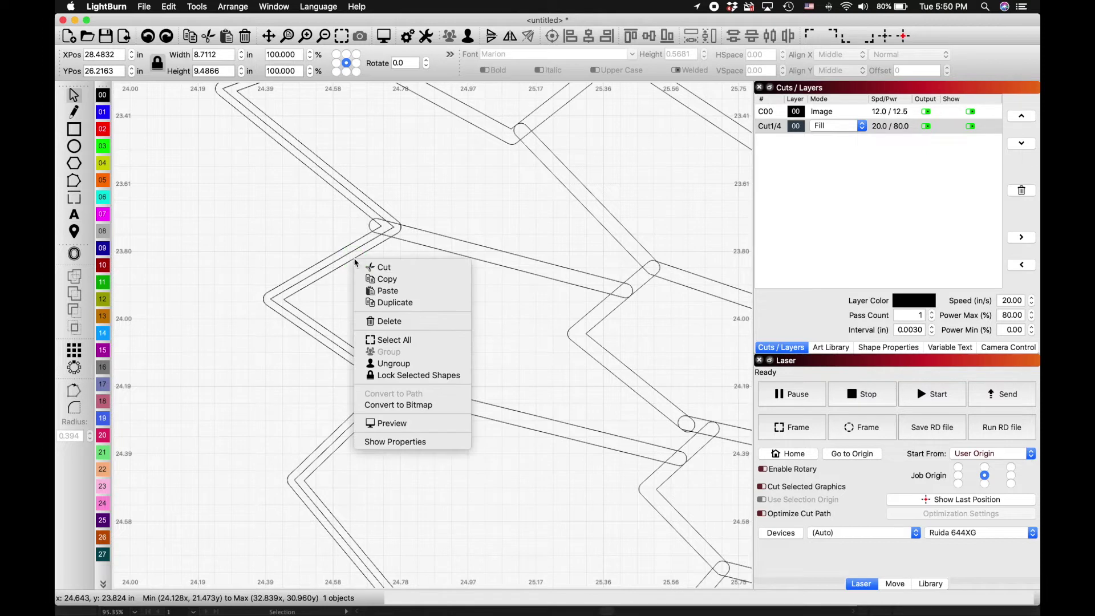
click(386, 321)
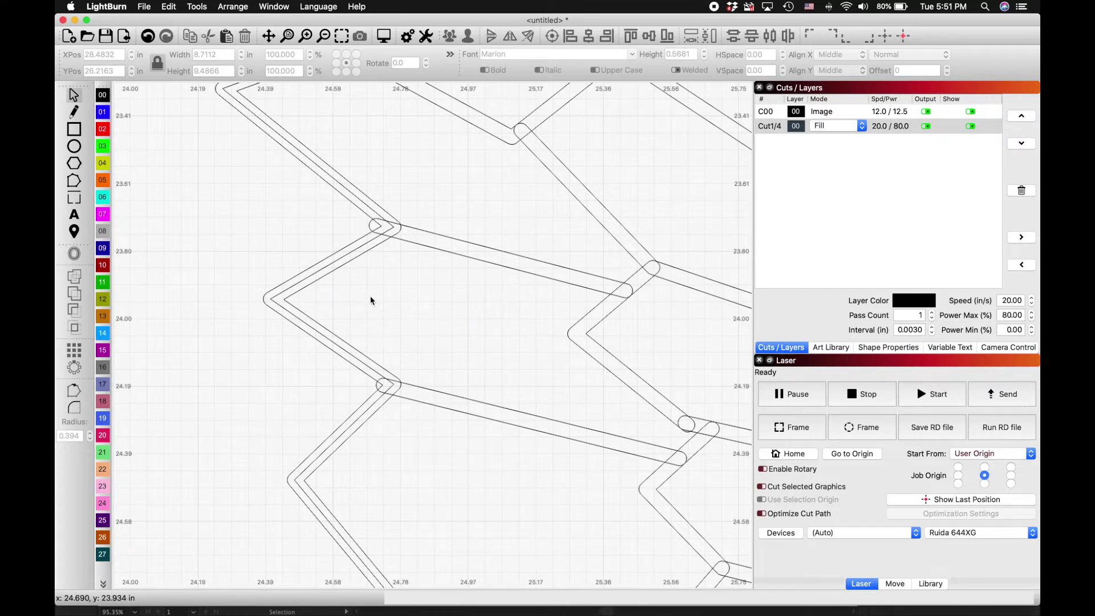
click(336, 269)
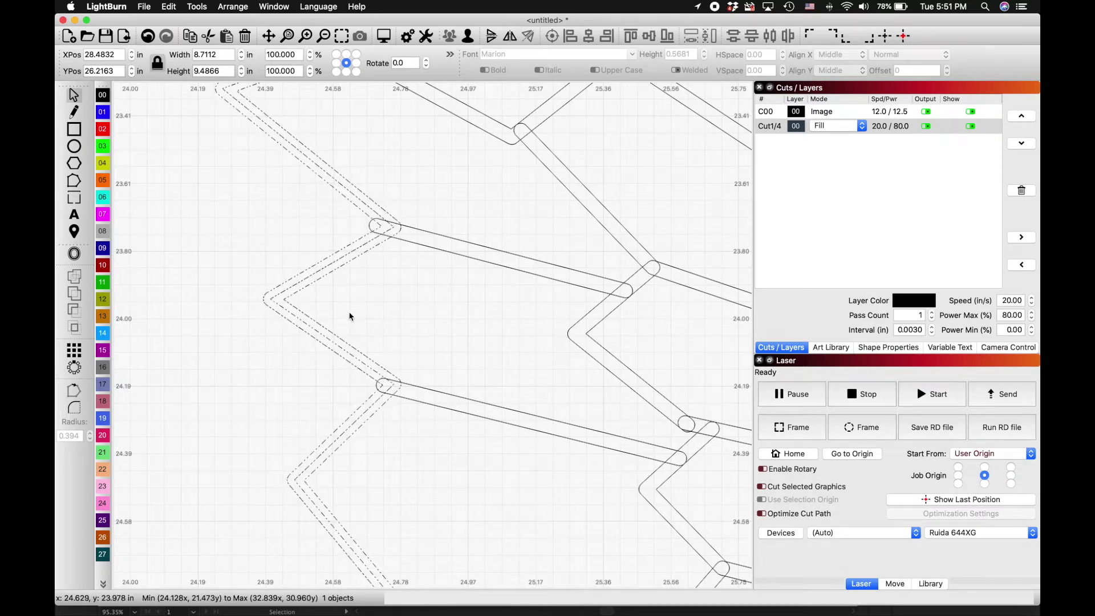
scroll(350, 316, down, 5)
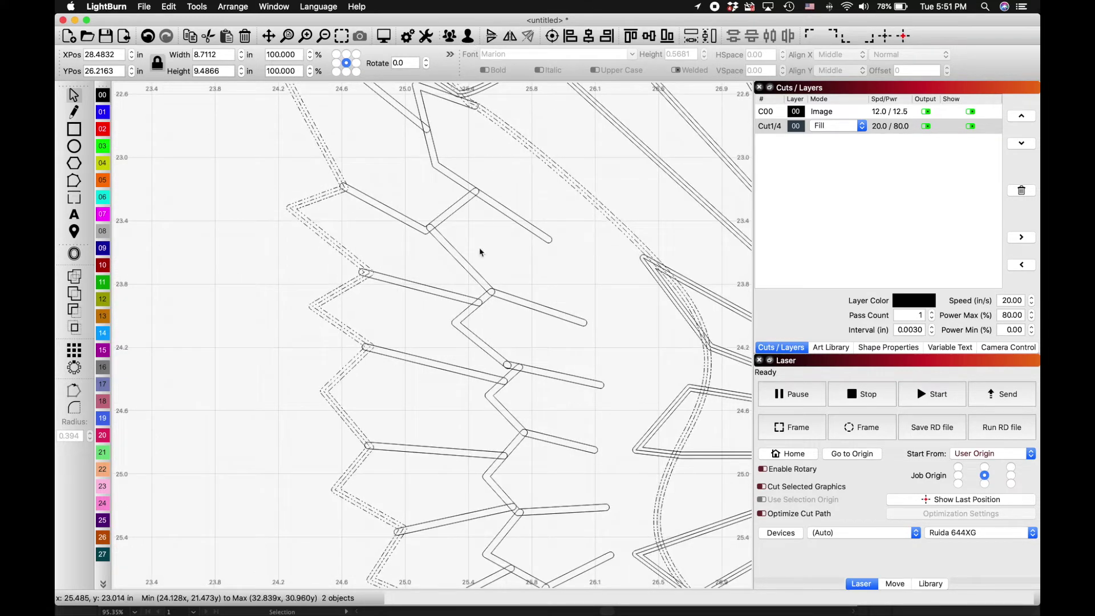
Preview the job without the unclosed shapes and with Invert off, examining how the feather lines overlap the wing outline
key(alt+p)
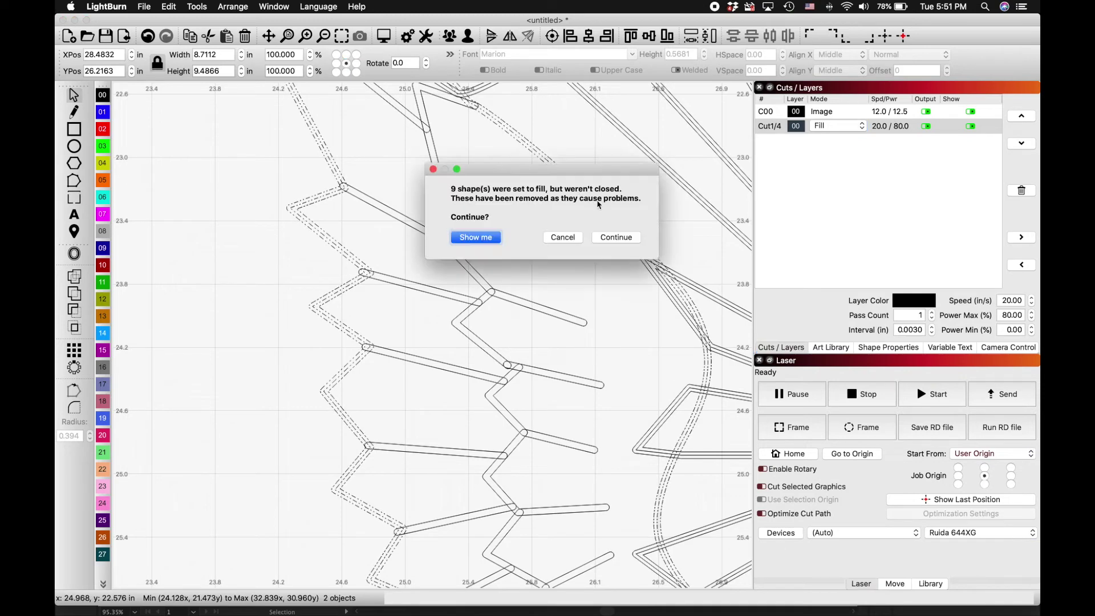
click(625, 237)
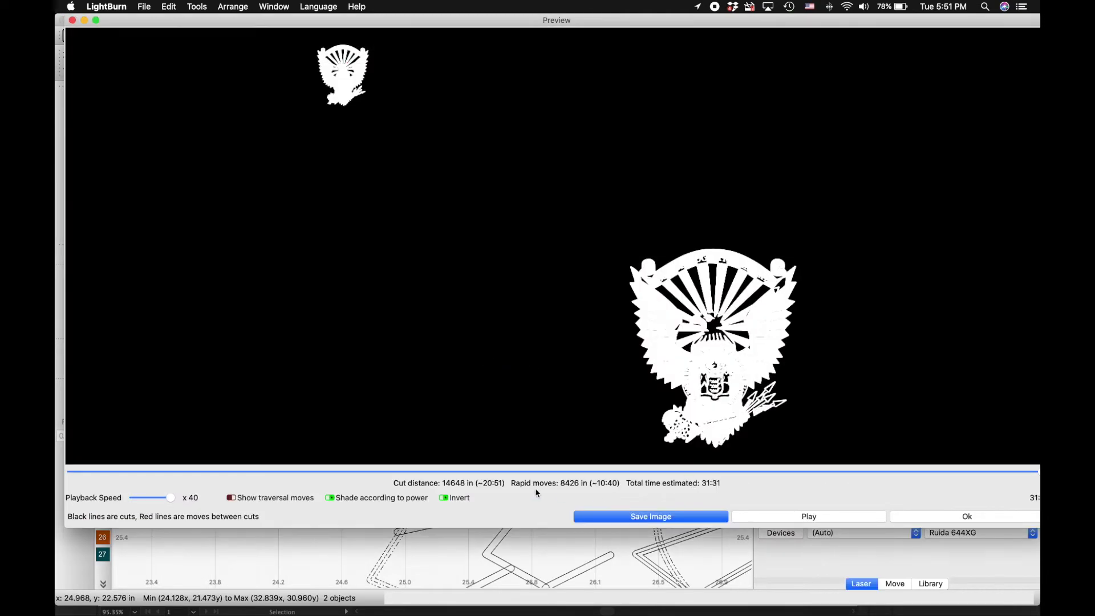
click(443, 498)
scroll(737, 342, up, 5)
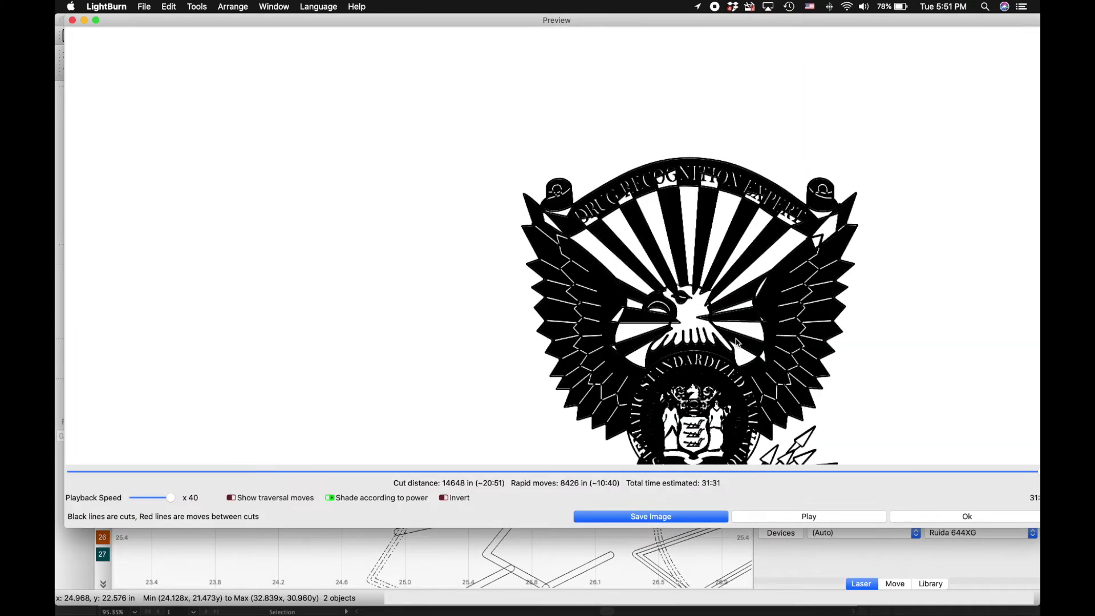
scroll(486, 357, up, 4)
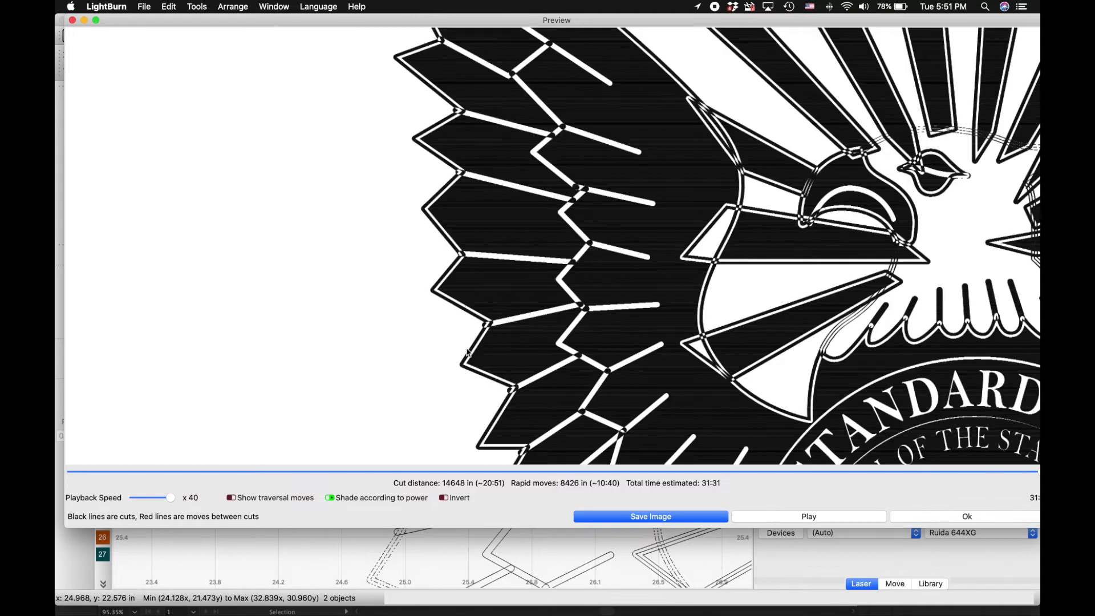
scroll(487, 331, up, 3)
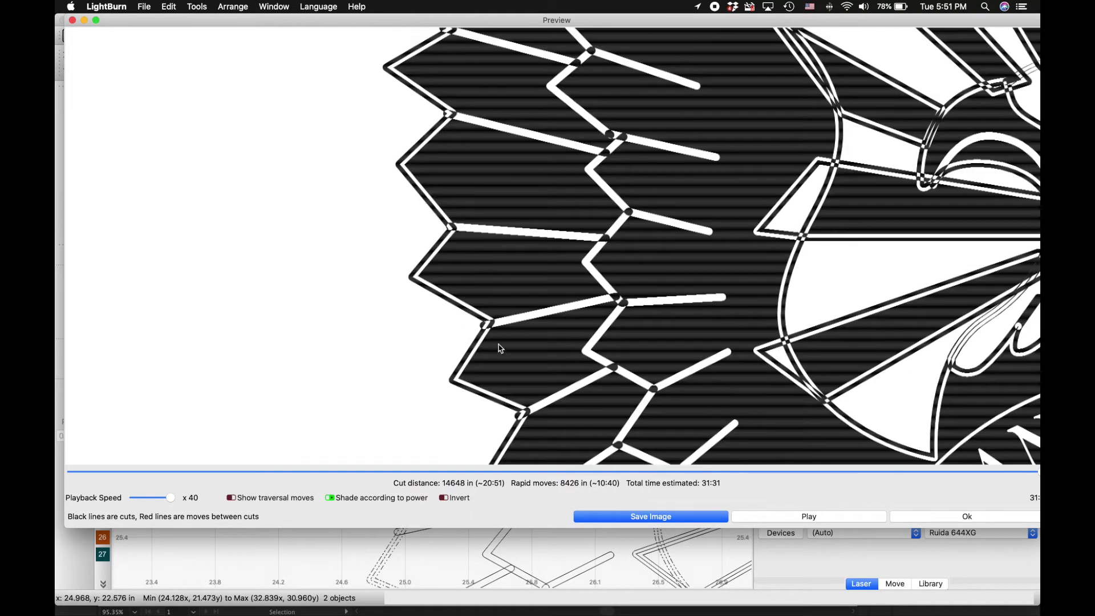
click(901, 513)
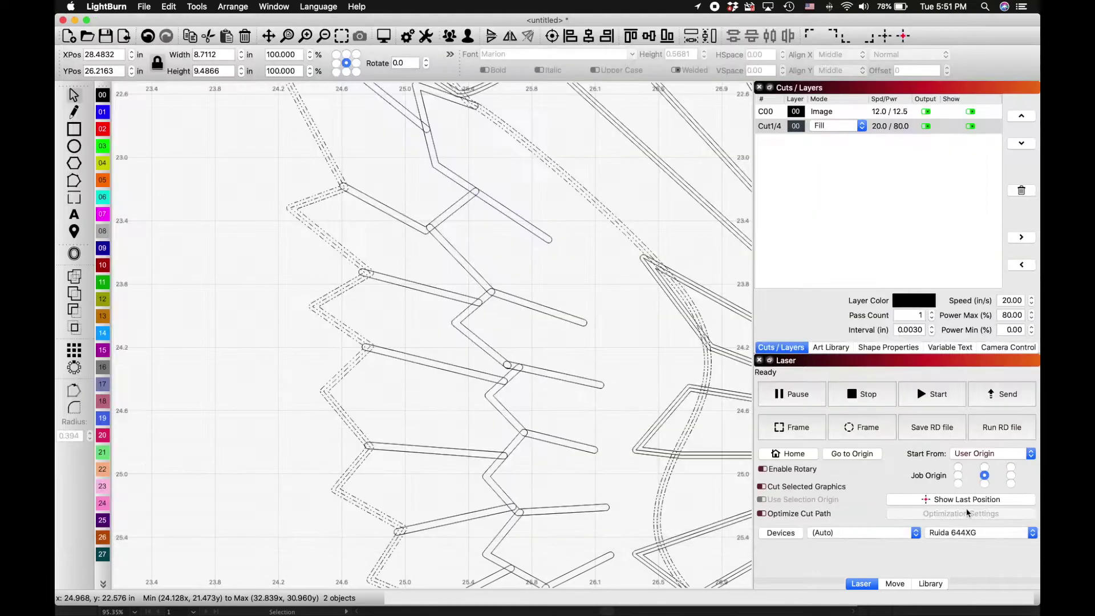
Switch to the DRE LOGO.ai artwork in Illustrator, clear the selection and bring the outlined eagle into close view
scroll(423, 391, down, 5)
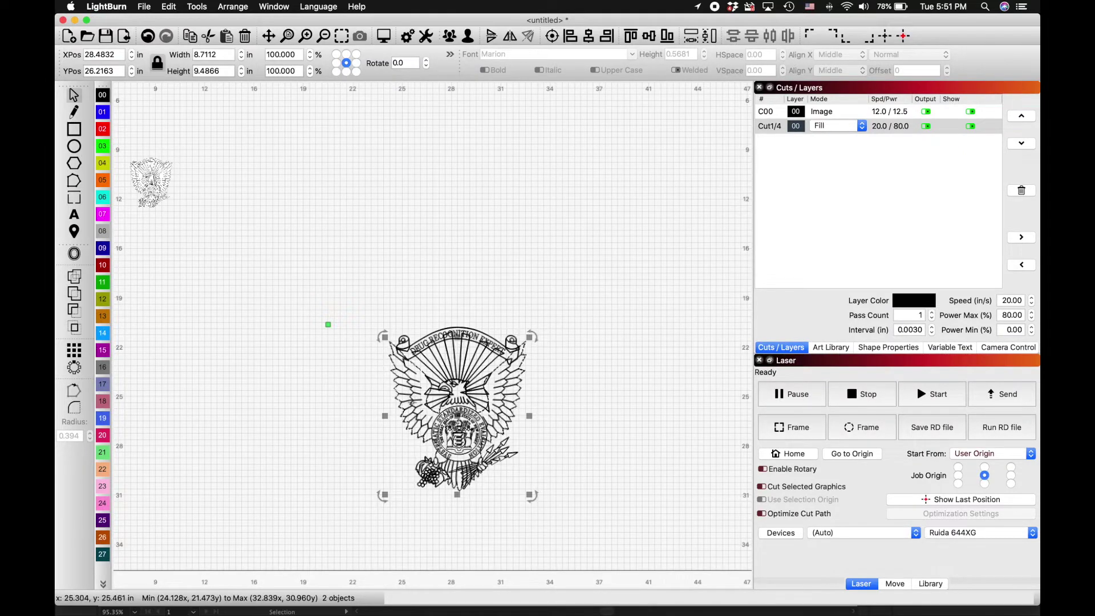
scroll(413, 401, up, 3)
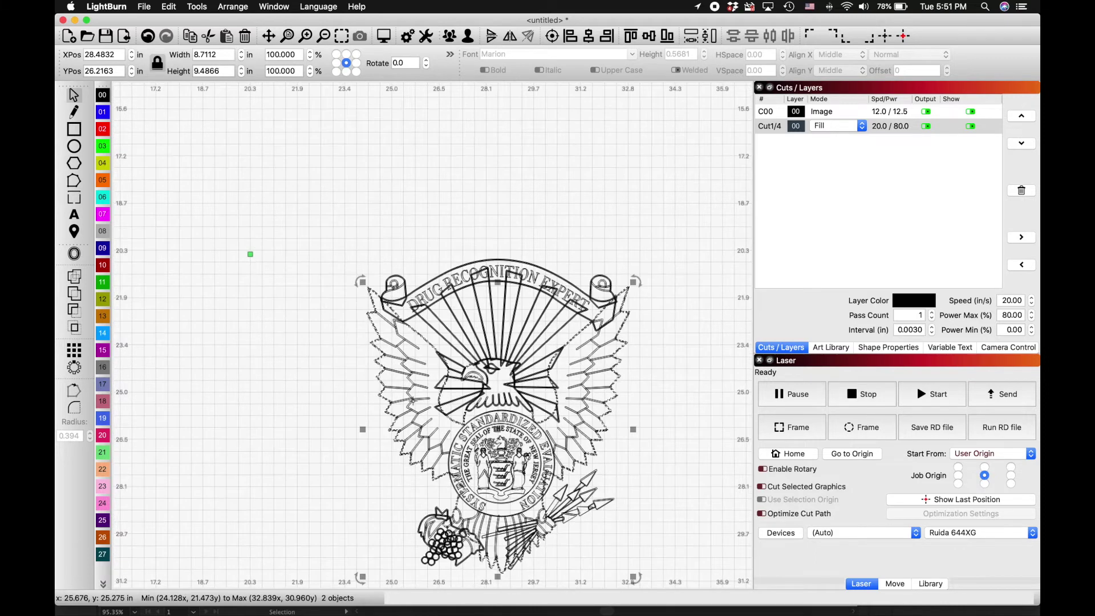
scroll(422, 396, down, 3)
scroll(434, 390, down, 2)
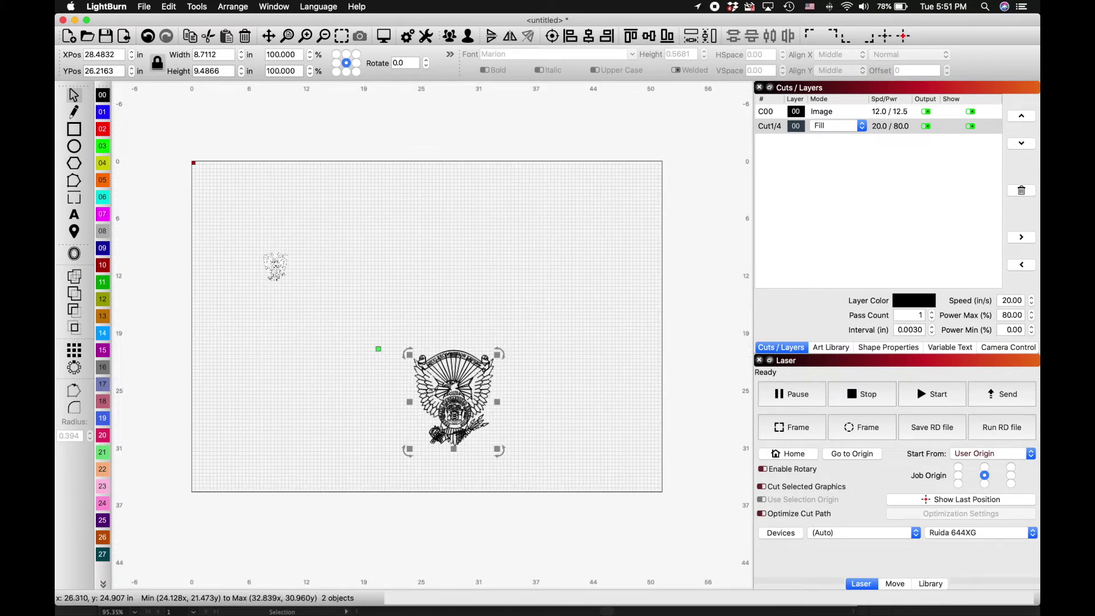
key(ctrl+Up)
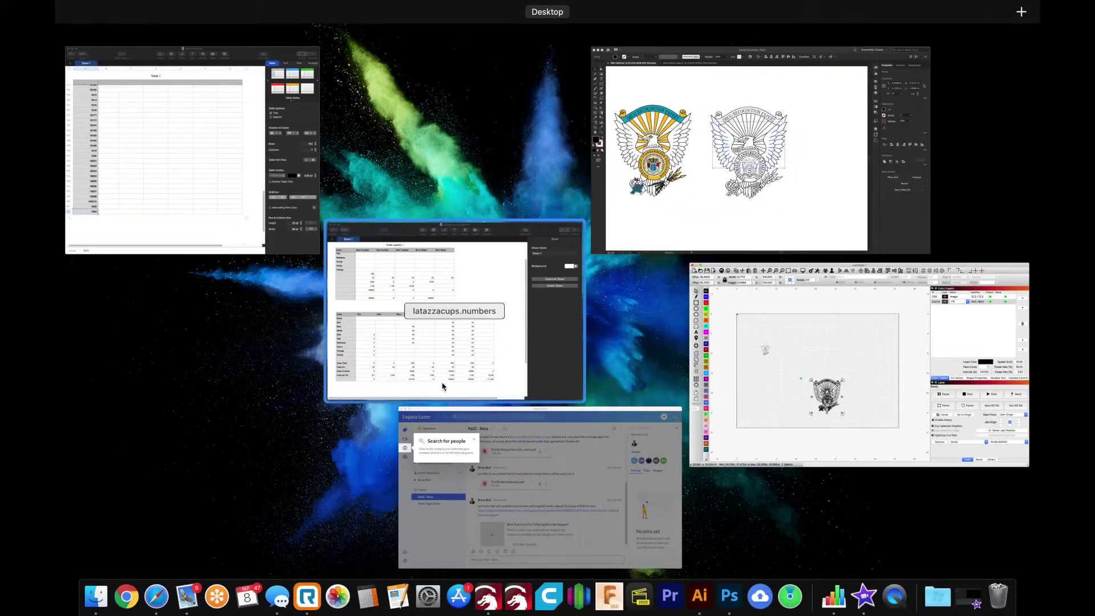
click(659, 228)
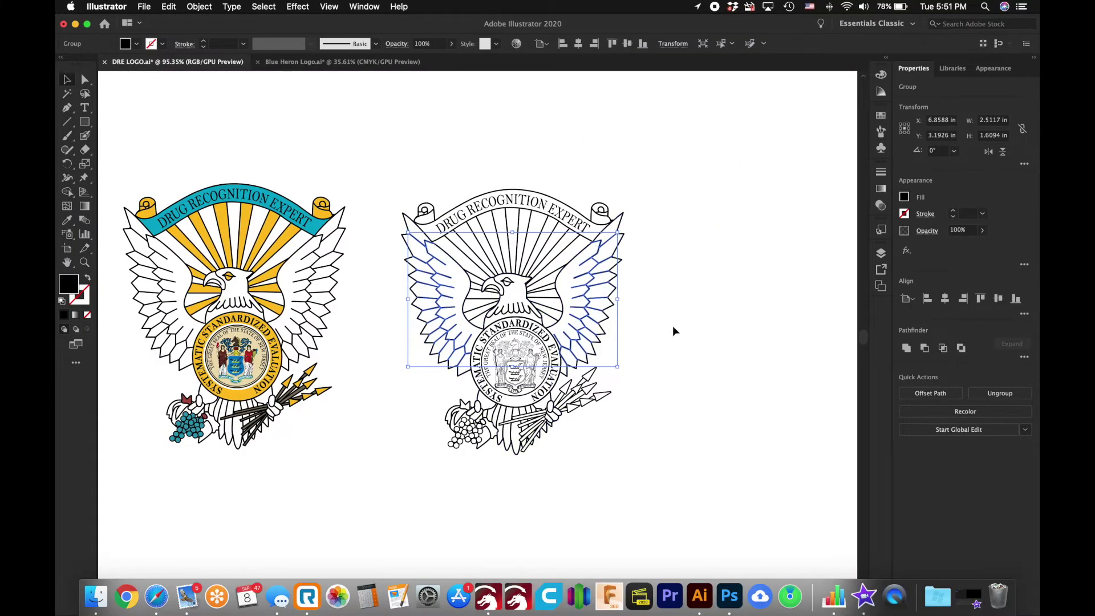
click(692, 327)
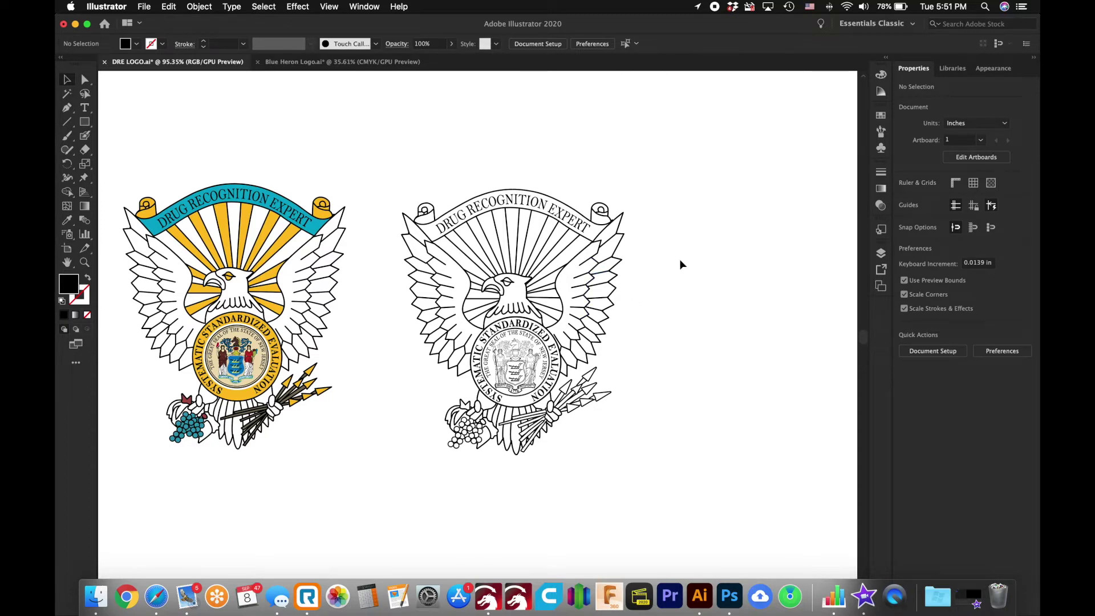
scroll(511, 292, down, 5)
scroll(511, 292, up, 5)
scroll(509, 296, up, 5)
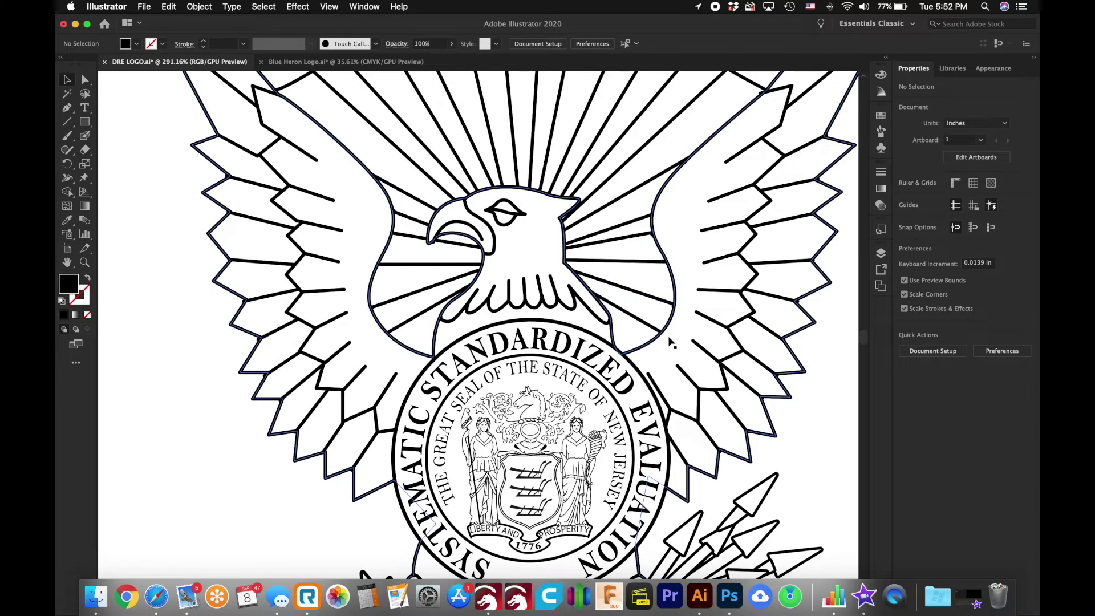
Move the sun-ray group aside to inspect its overlaps with the eagle, put it back and deselect it
drag(656, 331, 703, 325)
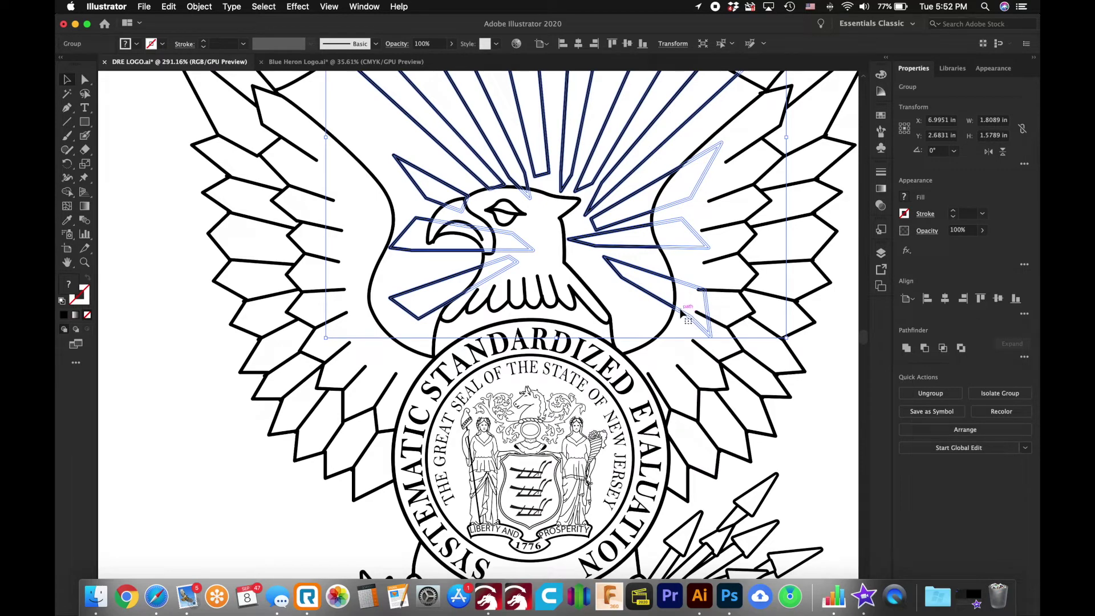
drag(682, 313, 651, 327)
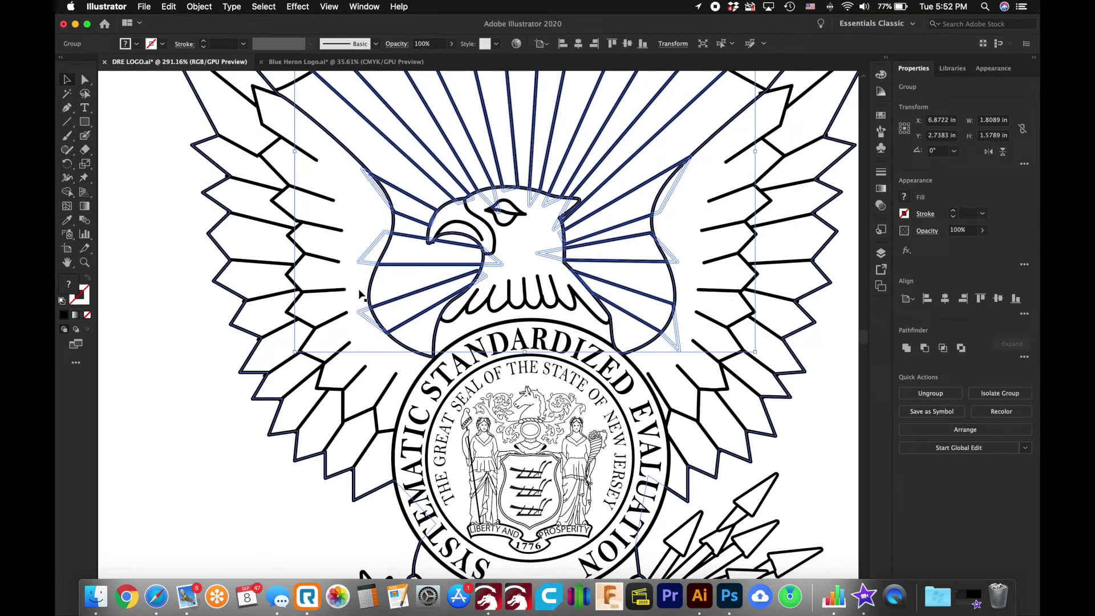
click(138, 418)
scroll(140, 413, up, 10)
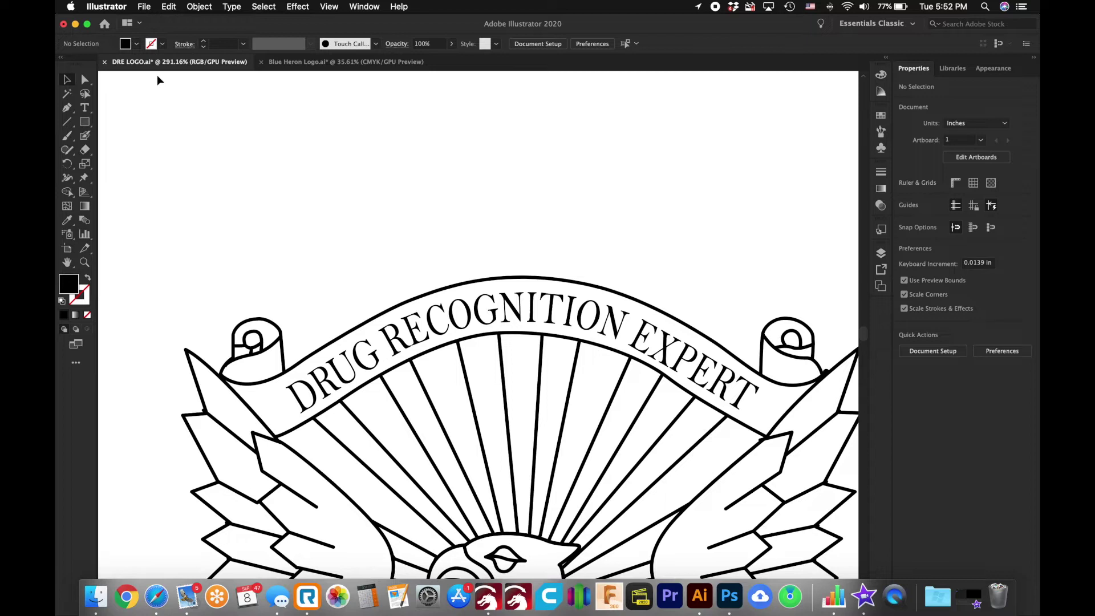
click(143, 8)
mouse_move(175, 210)
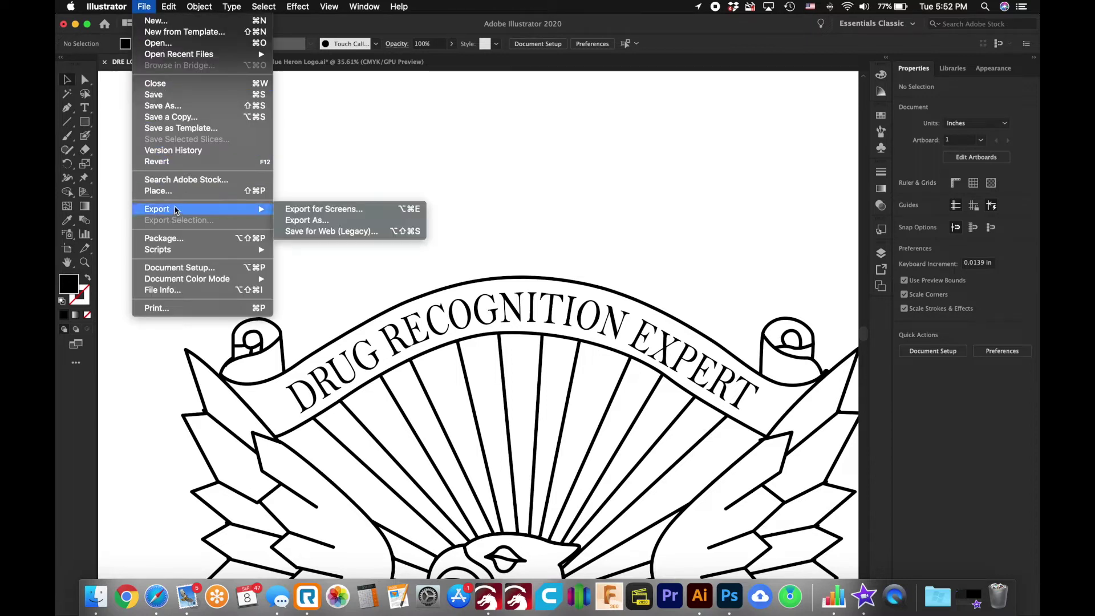
click(311, 209)
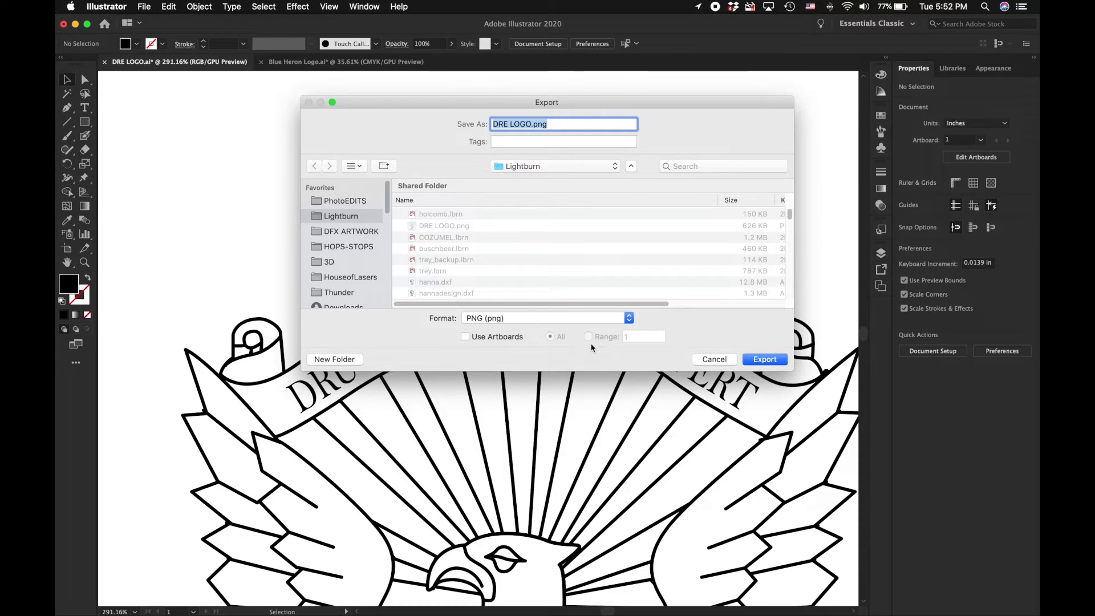
click(696, 359)
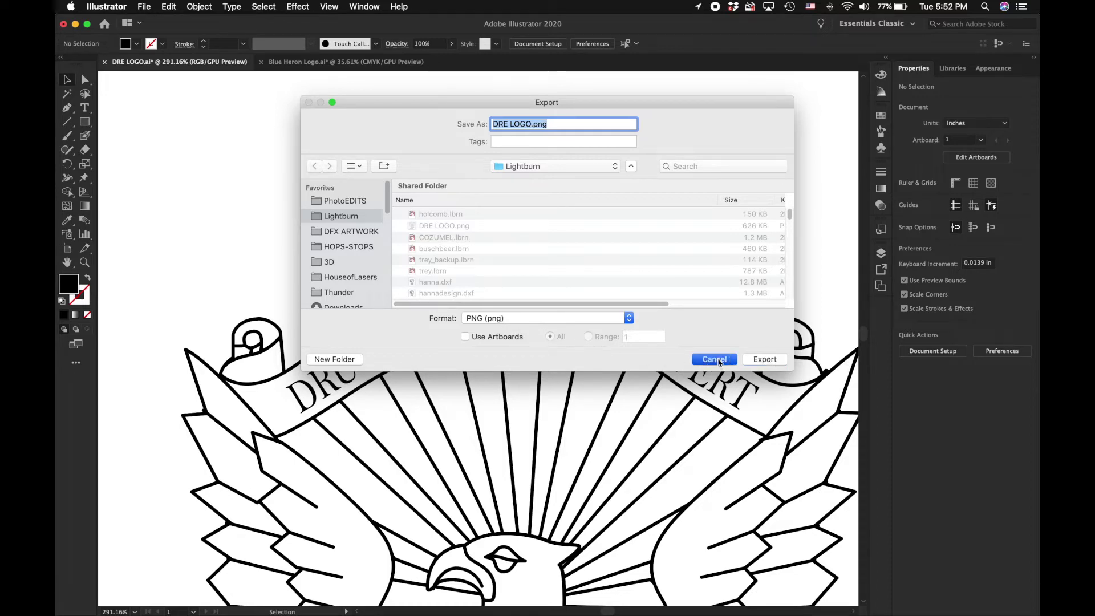
Select the group forming the eagle's head and neck feathers and set its fill to black (000000)
scroll(458, 354, down, 8)
scroll(458, 355, down, 1)
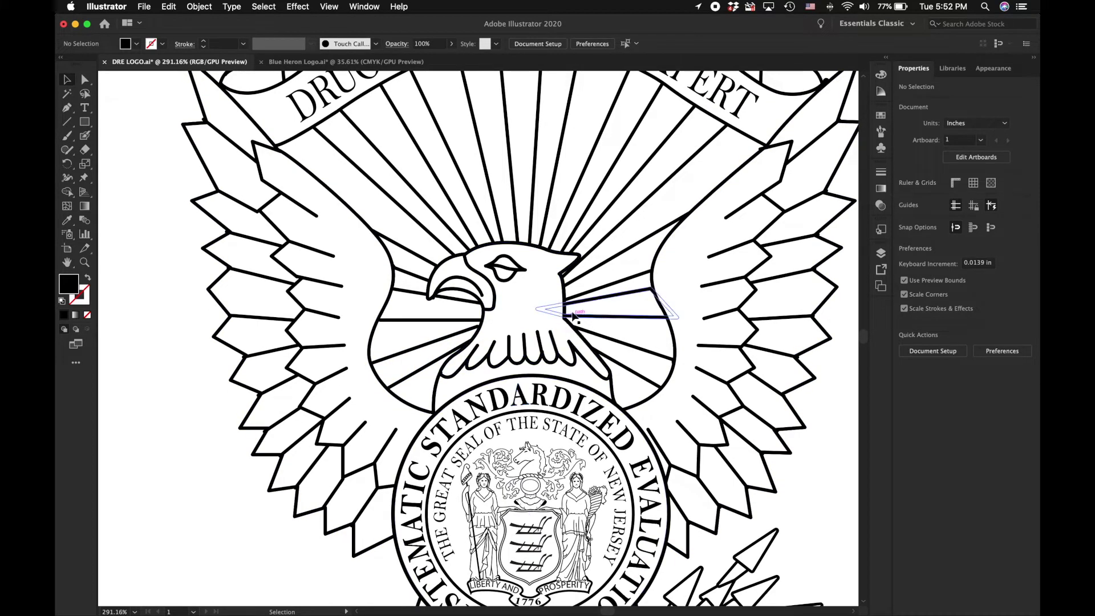
click(560, 319)
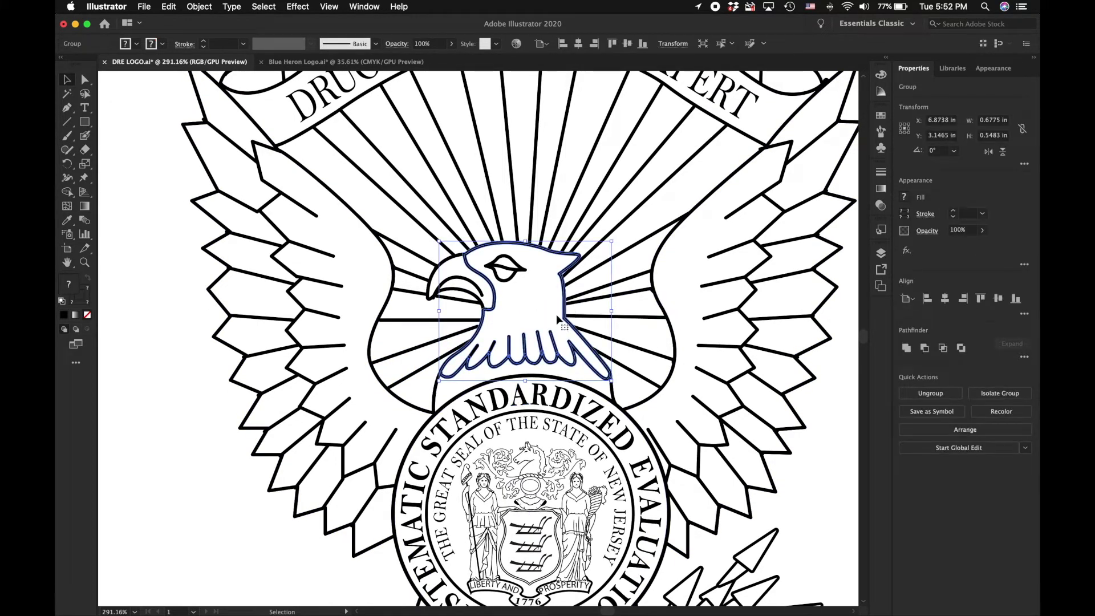
scroll(548, 313, down, 5)
scroll(506, 304, up, 4)
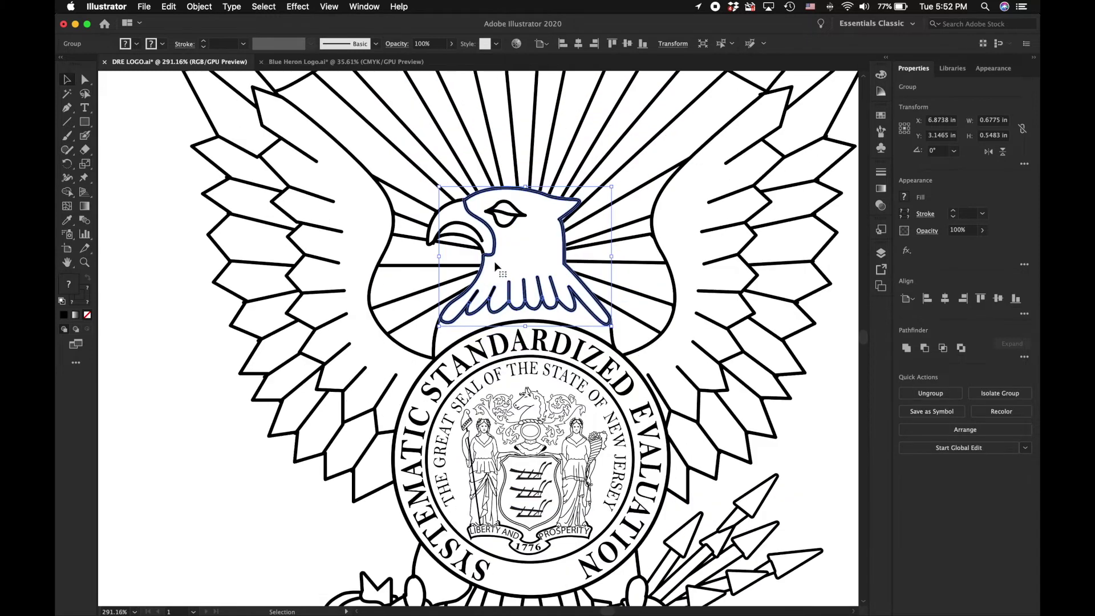
scroll(494, 256, up, 6)
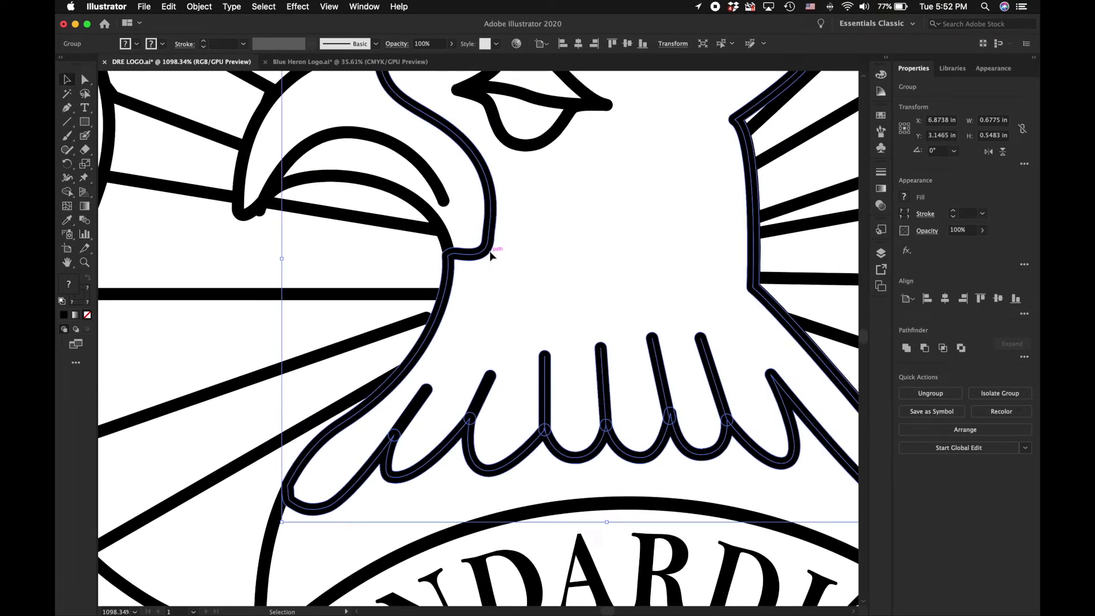
click(905, 198)
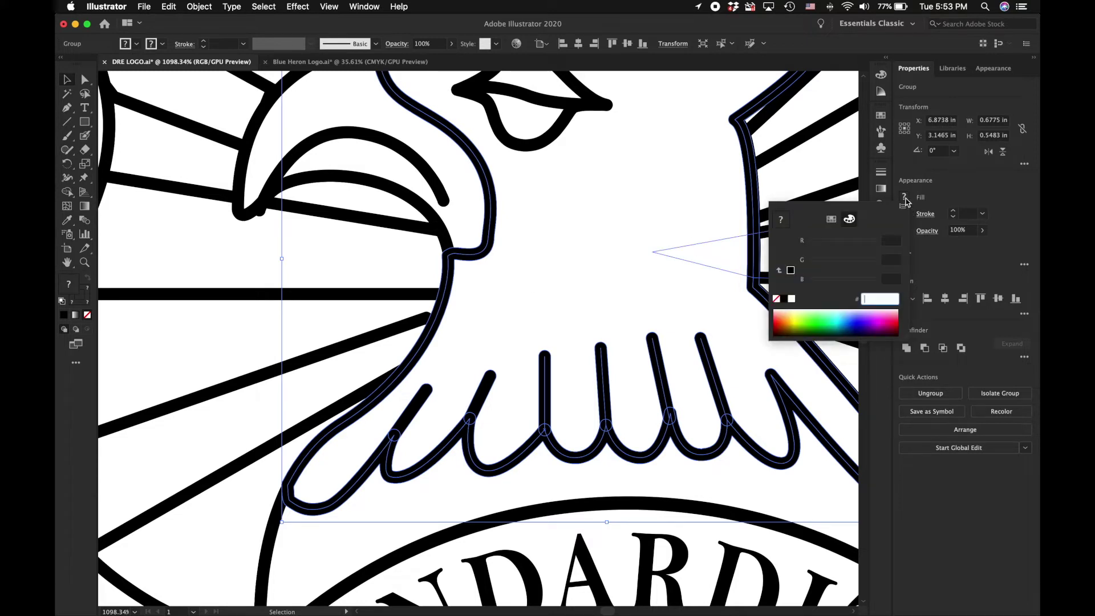
click(793, 275)
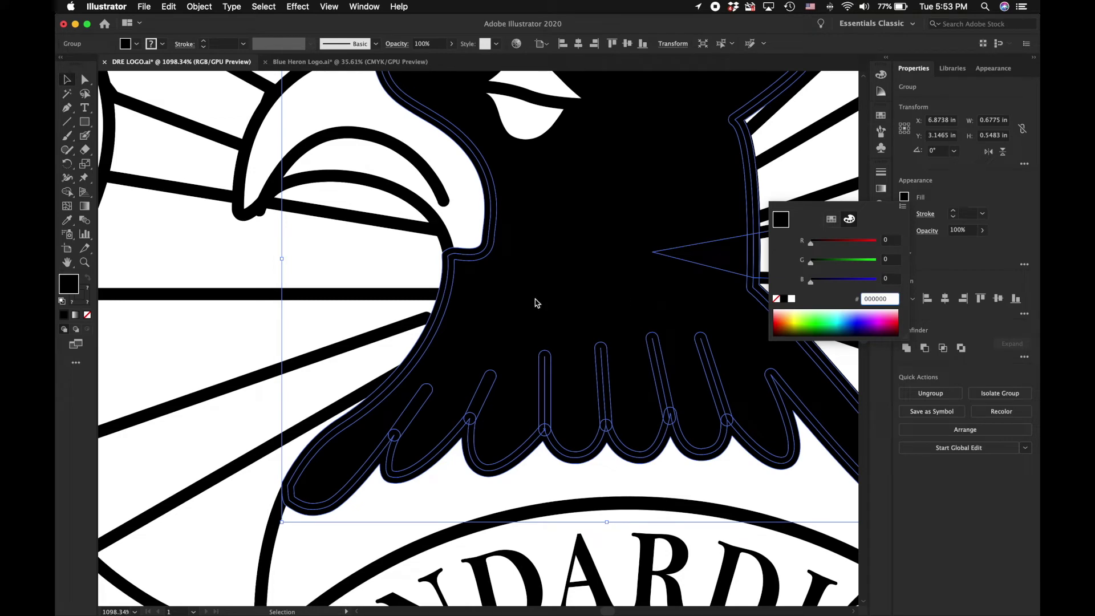
Close the fill colour editing and deselect the black-filled eagle head group
click(190, 325)
scroll(190, 325, down, 5)
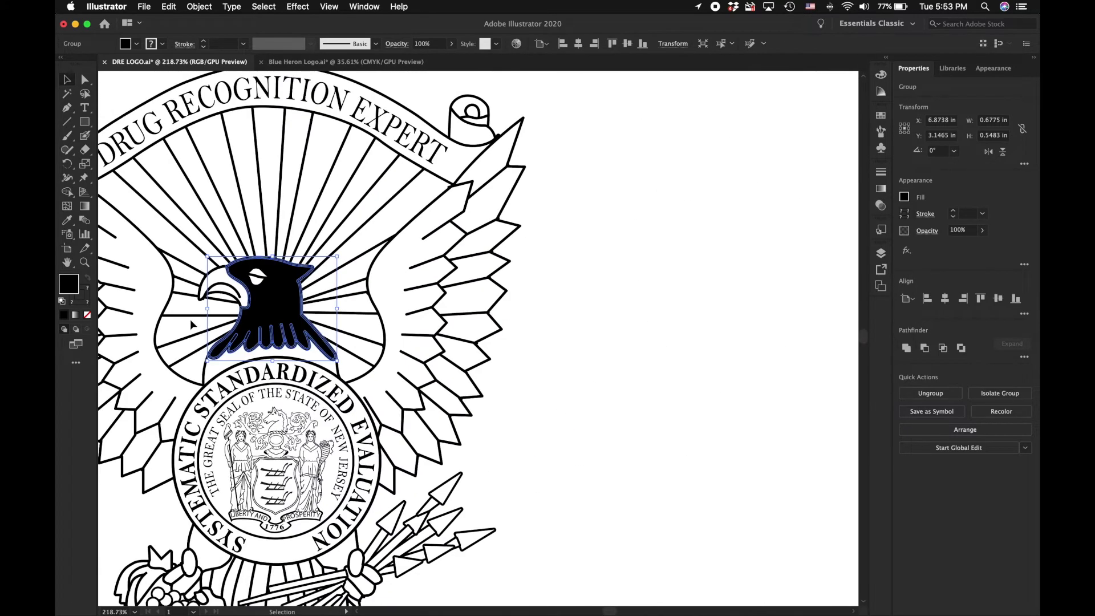
click(700, 325)
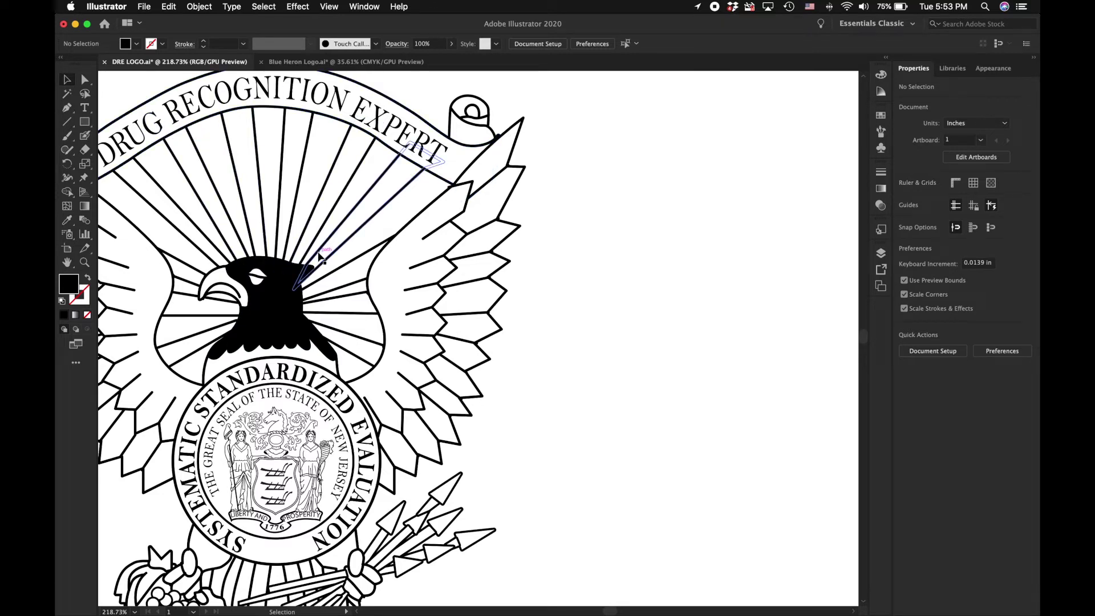
Switch to LightBurn and delete the larger imported vector logo, keeping only the small logo image
key(ctrl+Up)
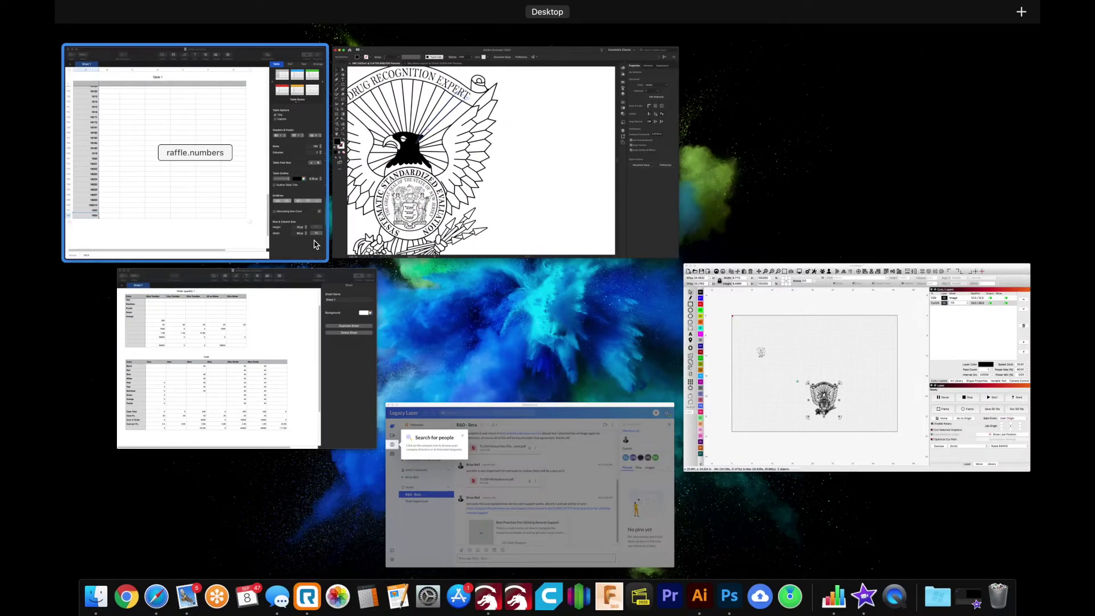
click(741, 354)
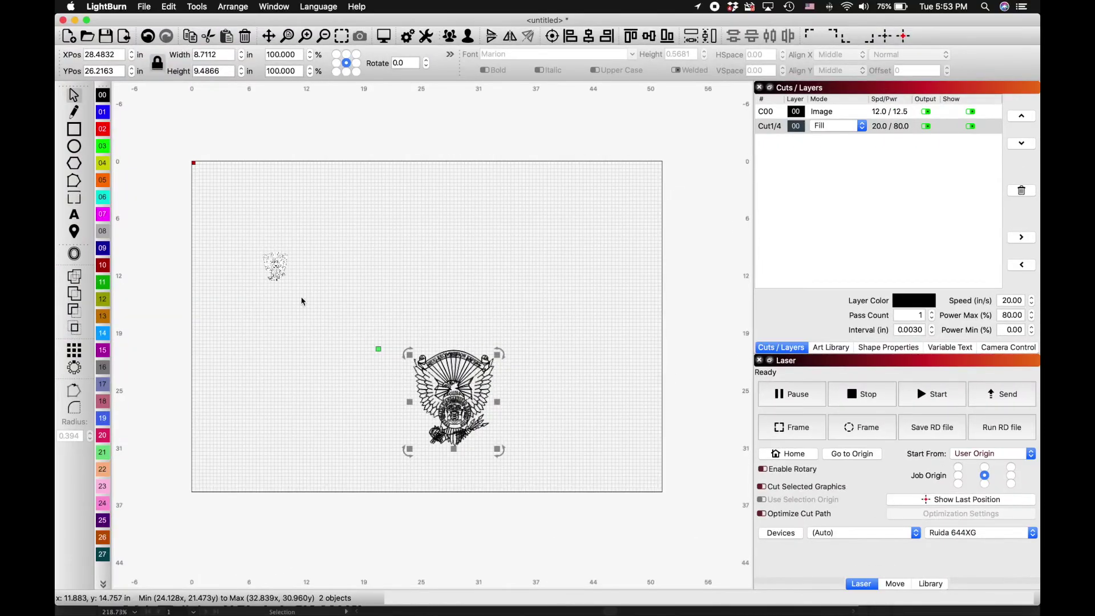
drag(358, 317, 611, 516)
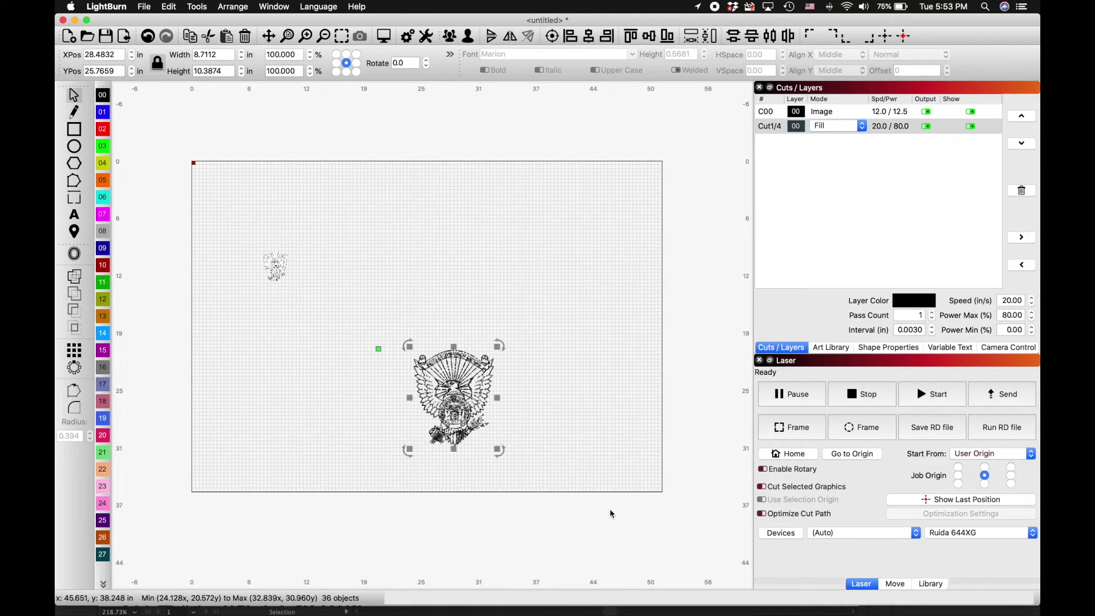
key(Delete)
Examine the remaining logo image up close, checking how the feather lines join on the eagle's wing
scroll(231, 244, up, 6)
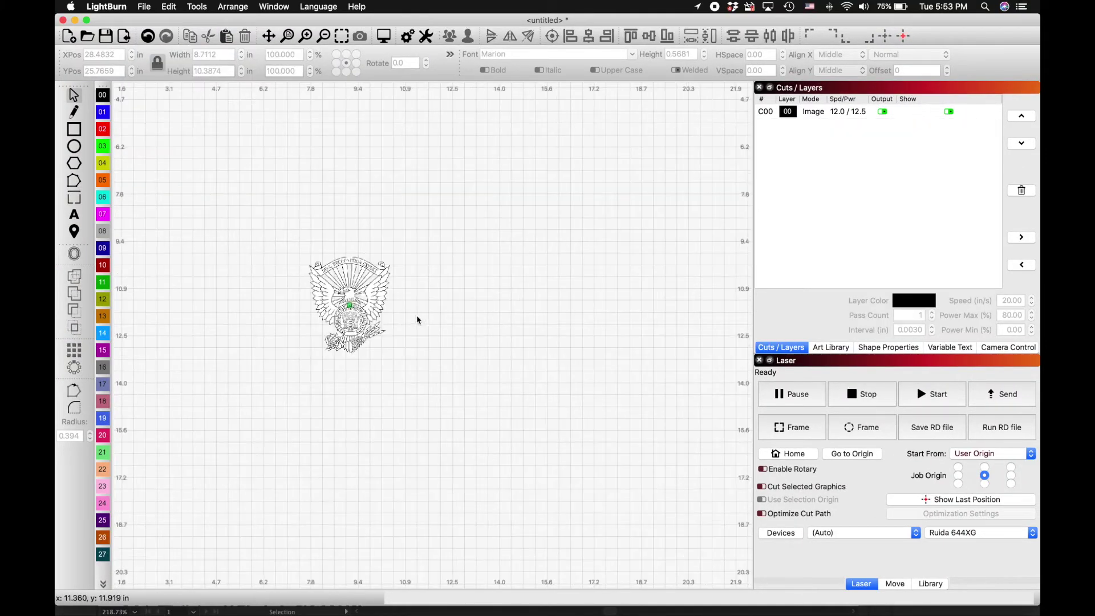
scroll(421, 318, up, 8)
scroll(399, 308, down, 8)
scroll(279, 299, up, 14)
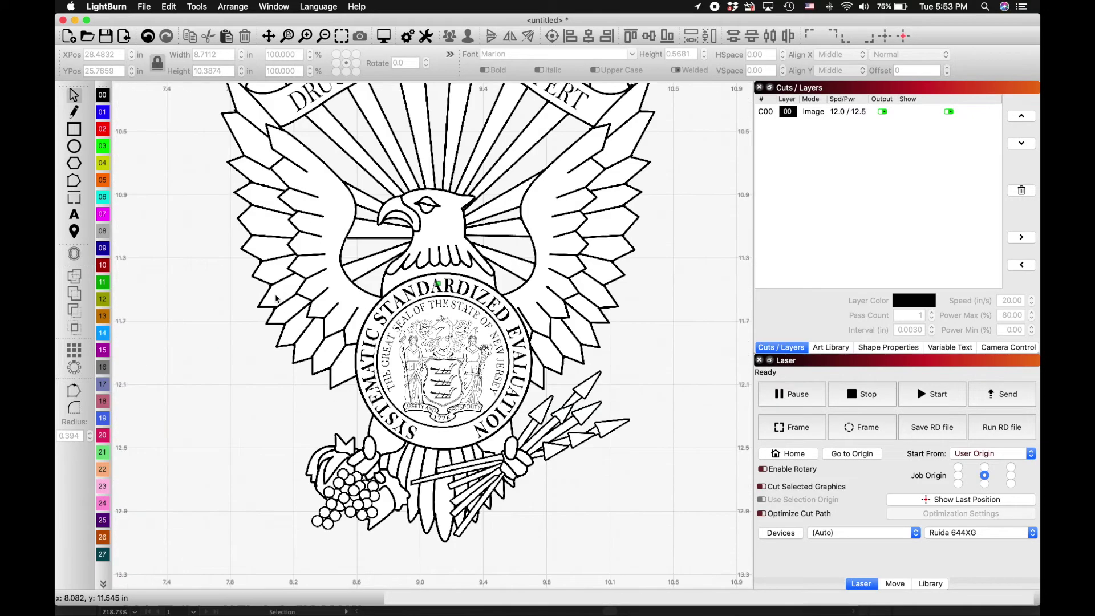
scroll(287, 301, up, 2)
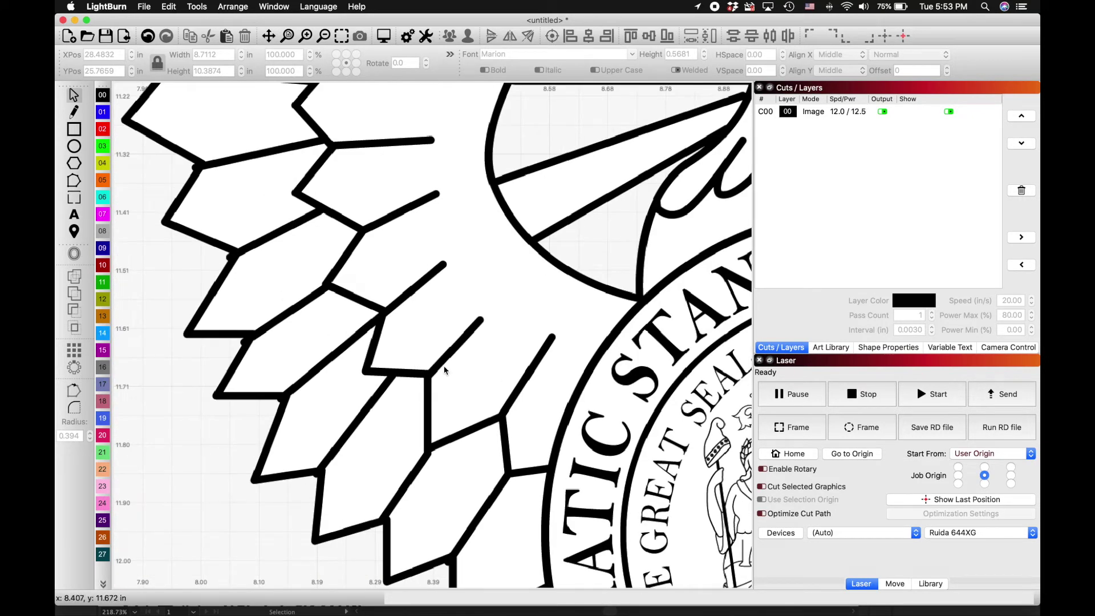
scroll(444, 371, up, 6)
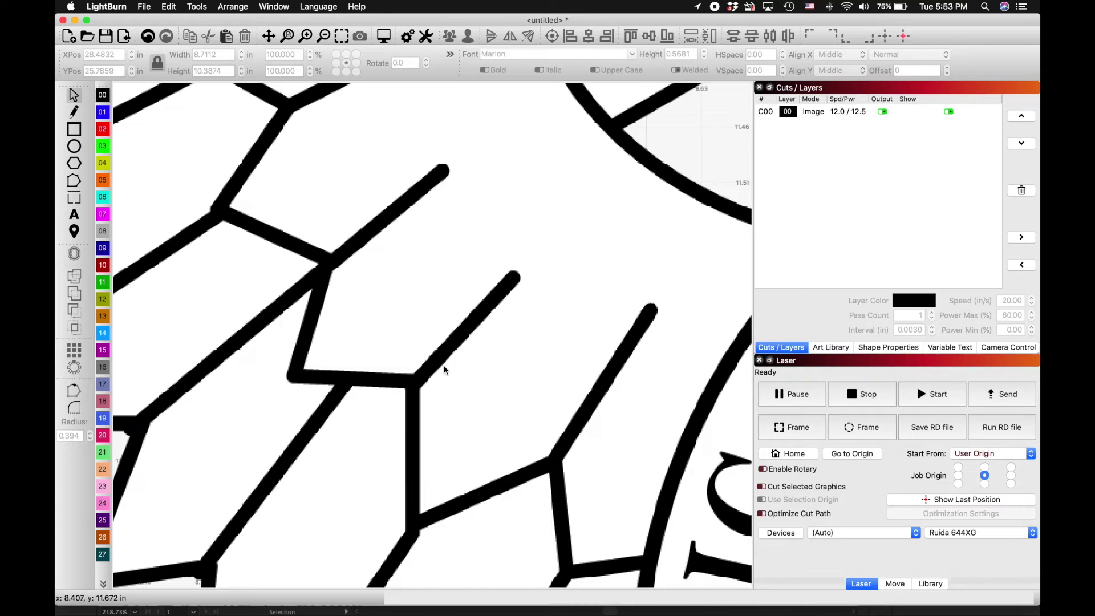
scroll(444, 371, down, 3)
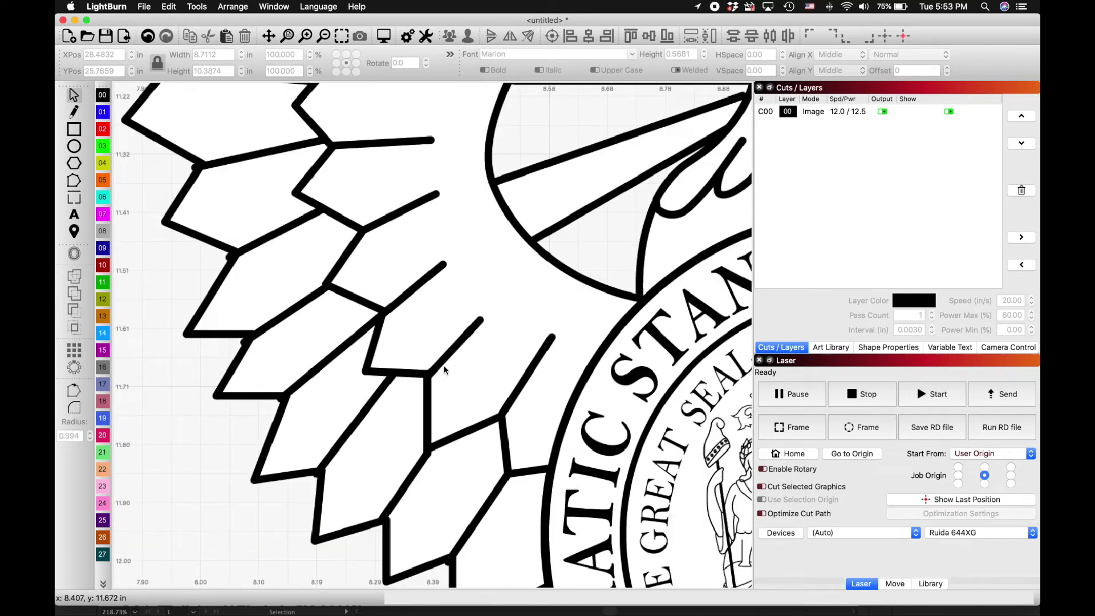
scroll(445, 367, down, 3)
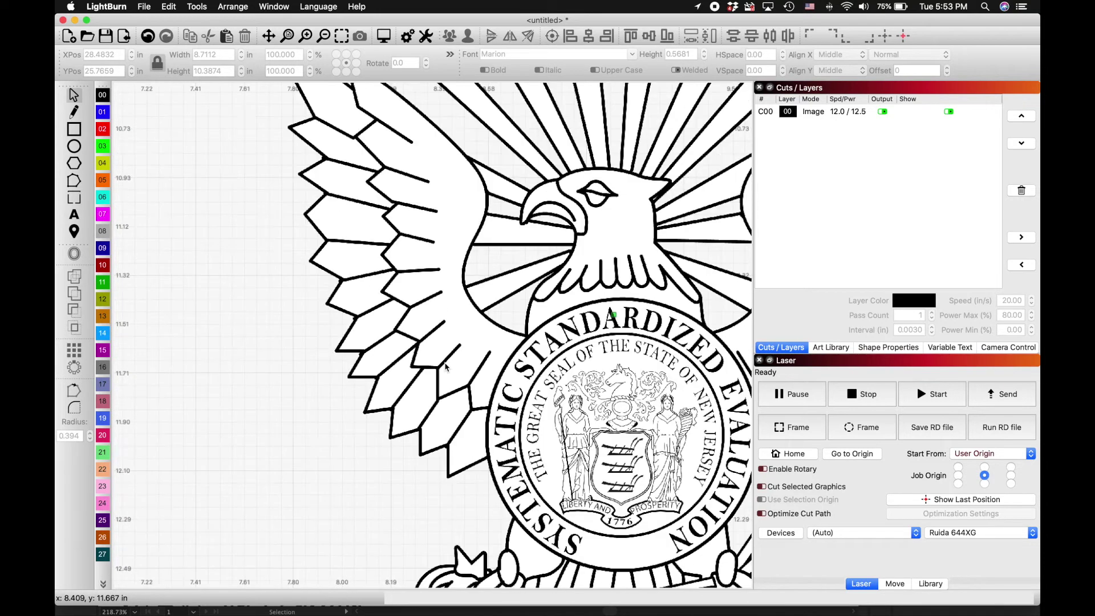
scroll(445, 366, down, 5)
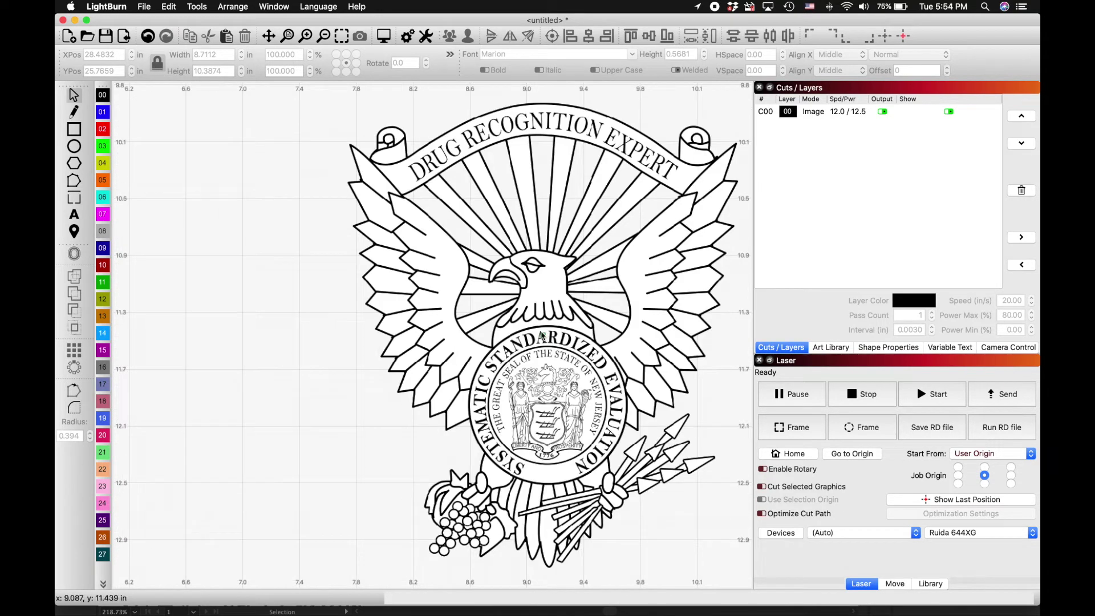
Trace the logo image with Cutoff 0, Threshold 128, Smoothness 1.000 and Optimize 0.2
click(542, 335)
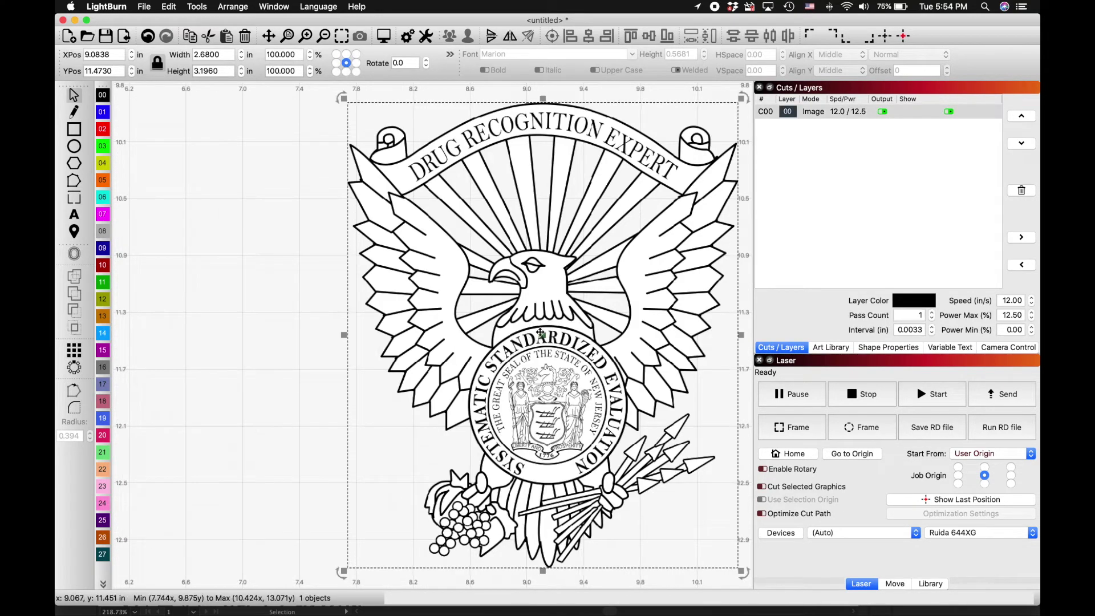
key(alt+t)
scroll(547, 238, up, 5)
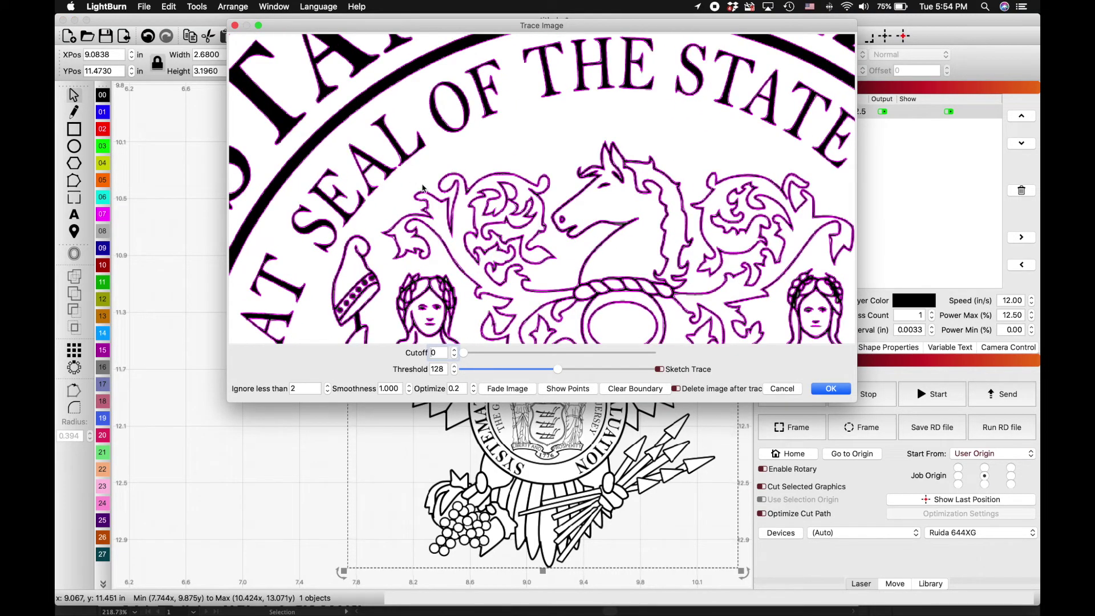
scroll(504, 261, up, 3)
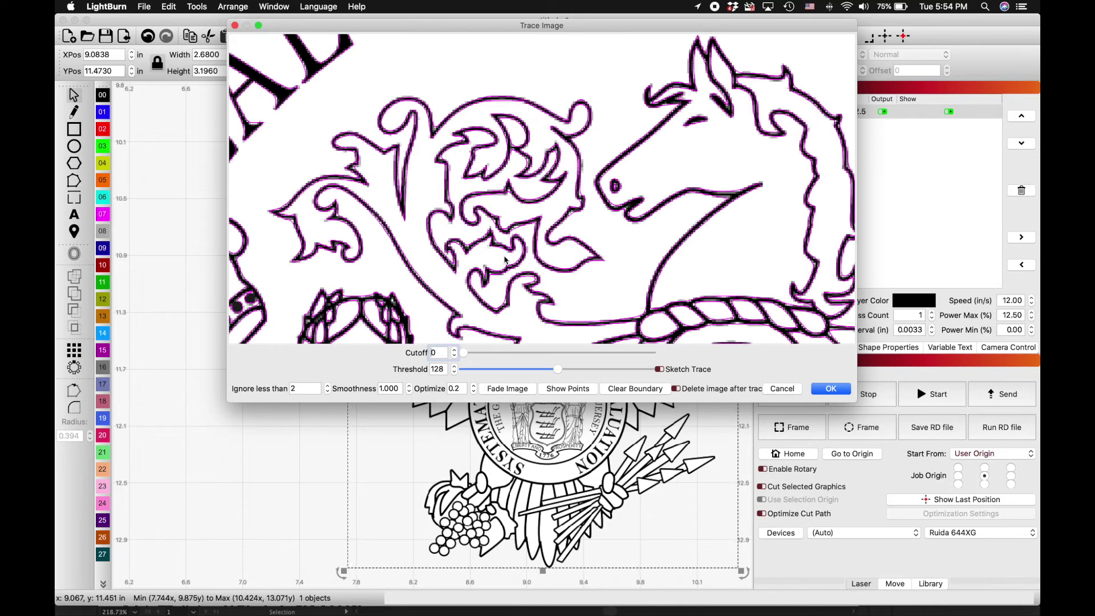
scroll(475, 292, down, 8)
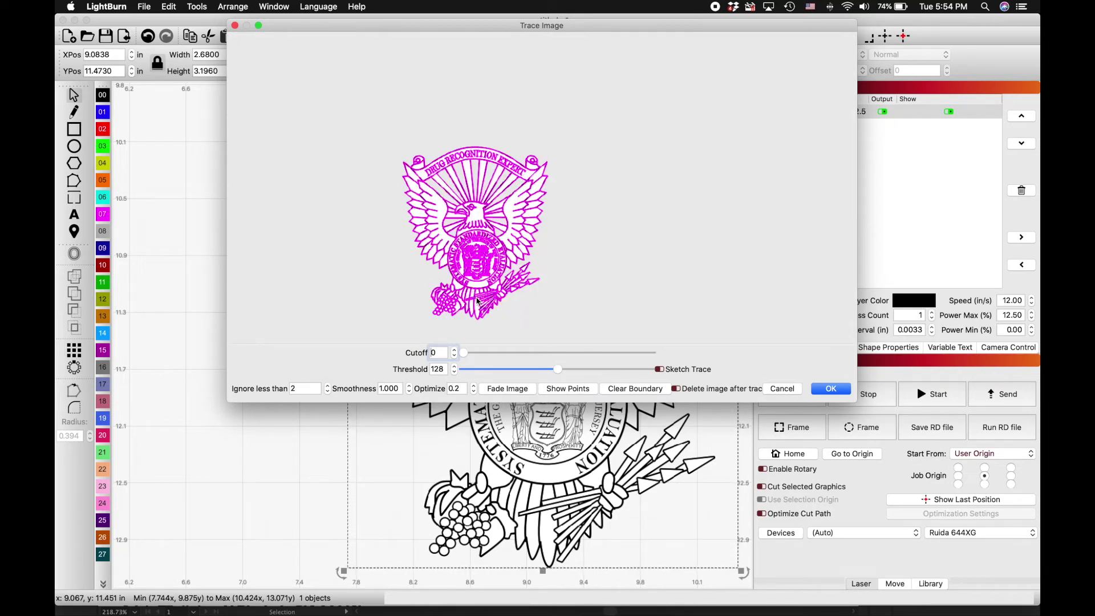
scroll(467, 326, up, 4)
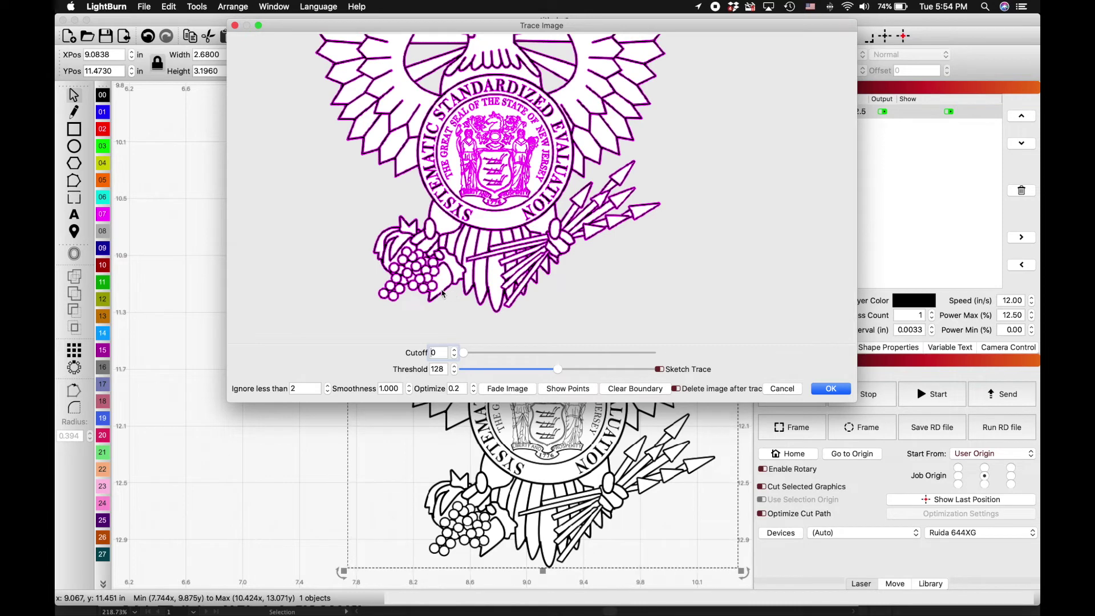
click(826, 389)
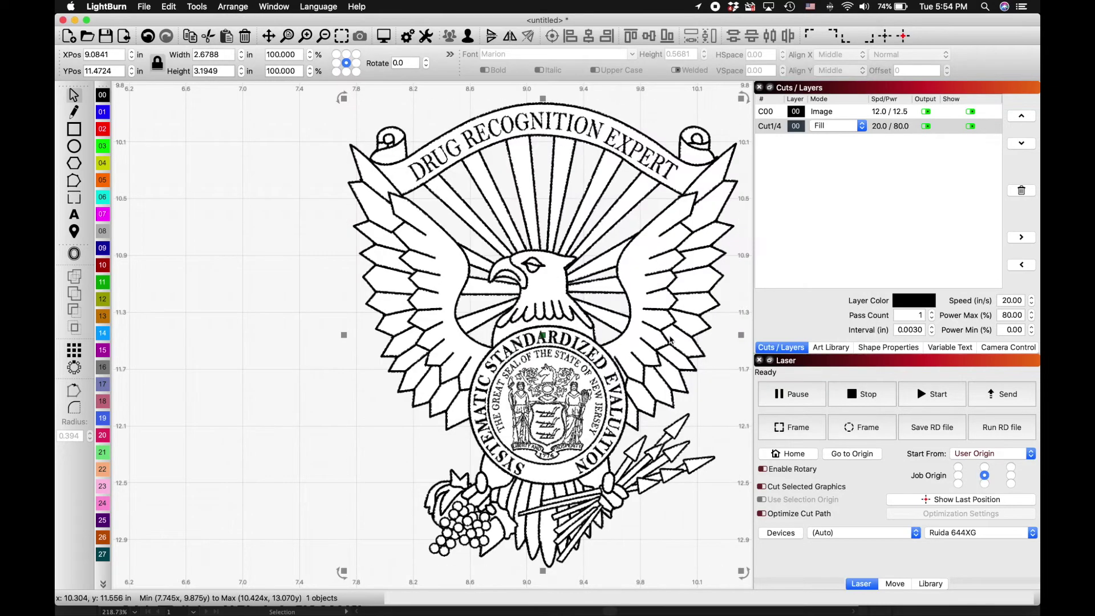
Move the source image off to the side, clear of the traced outlines
scroll(413, 347, down, 10)
click(454, 356)
drag(453, 356, 564, 333)
Inspect the traced outlines around the wings, sun rays, eagle's head and the New Jersey seal
scroll(433, 347, up, 5)
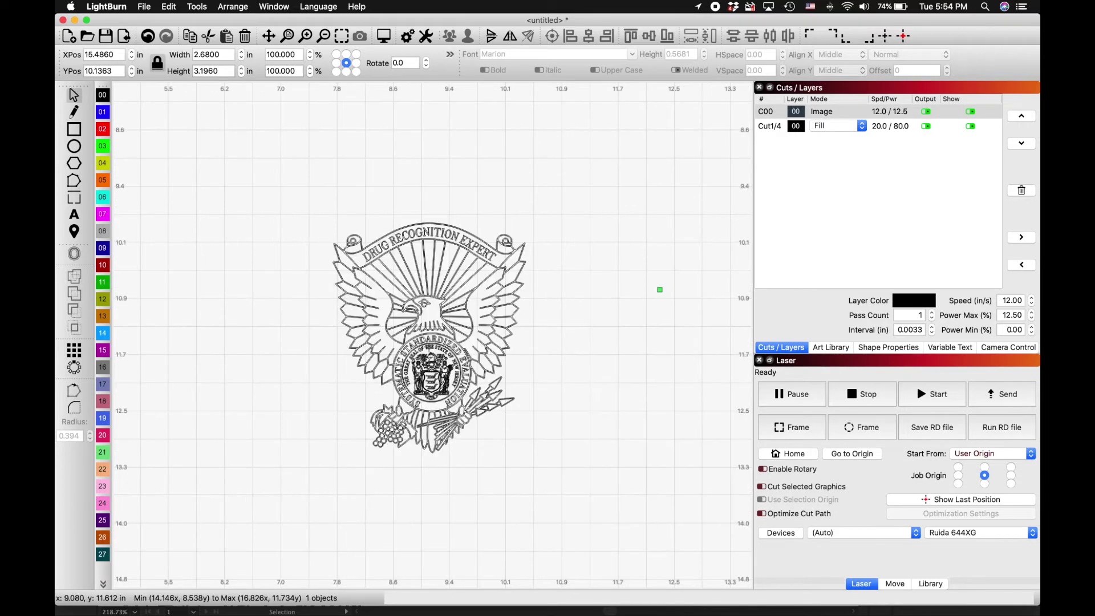
scroll(421, 336, up, 1)
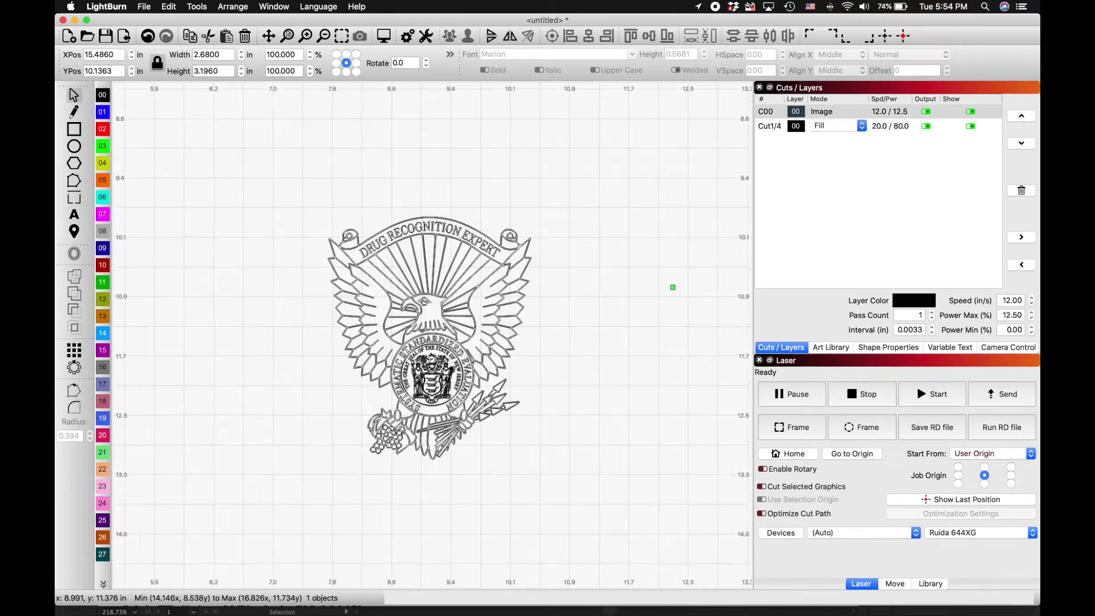
scroll(420, 331, up, 2)
scroll(364, 268, up, 3)
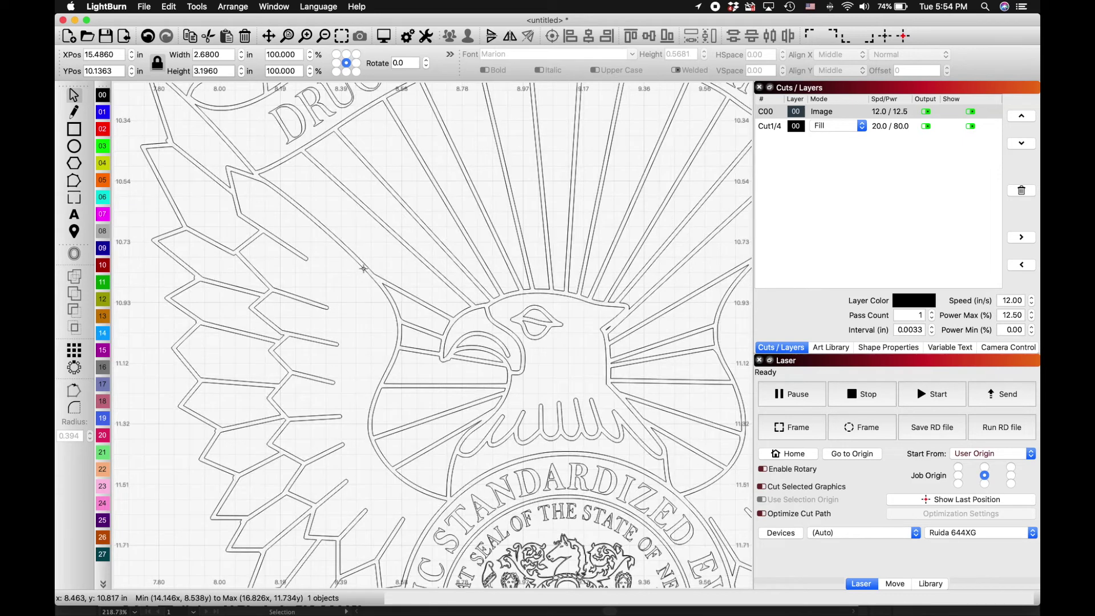
scroll(364, 268, down, 5)
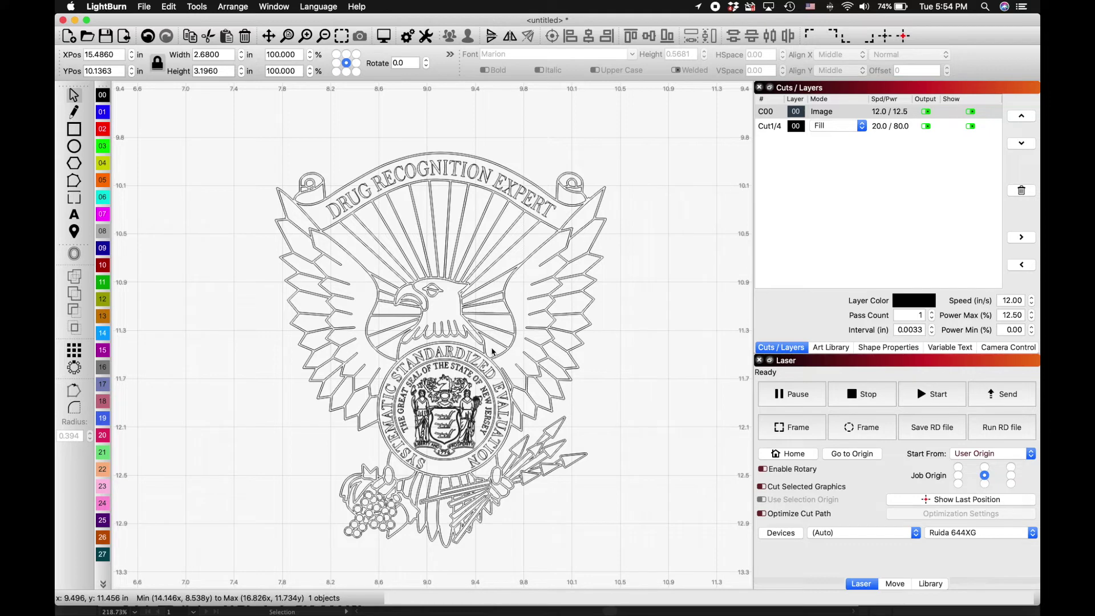
scroll(442, 423, up, 5)
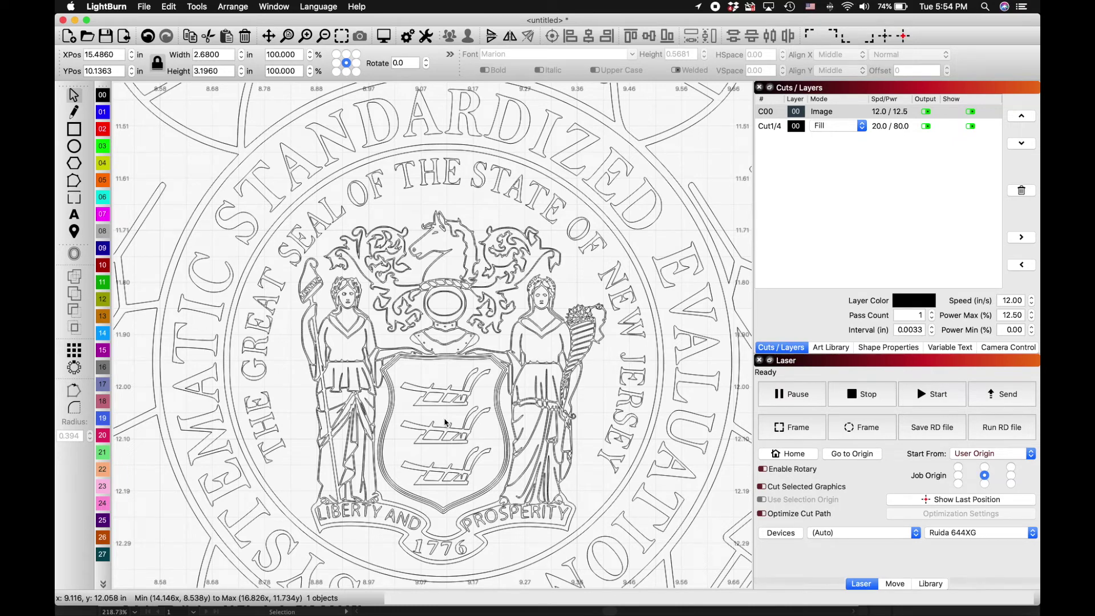
scroll(445, 423, down, 5)
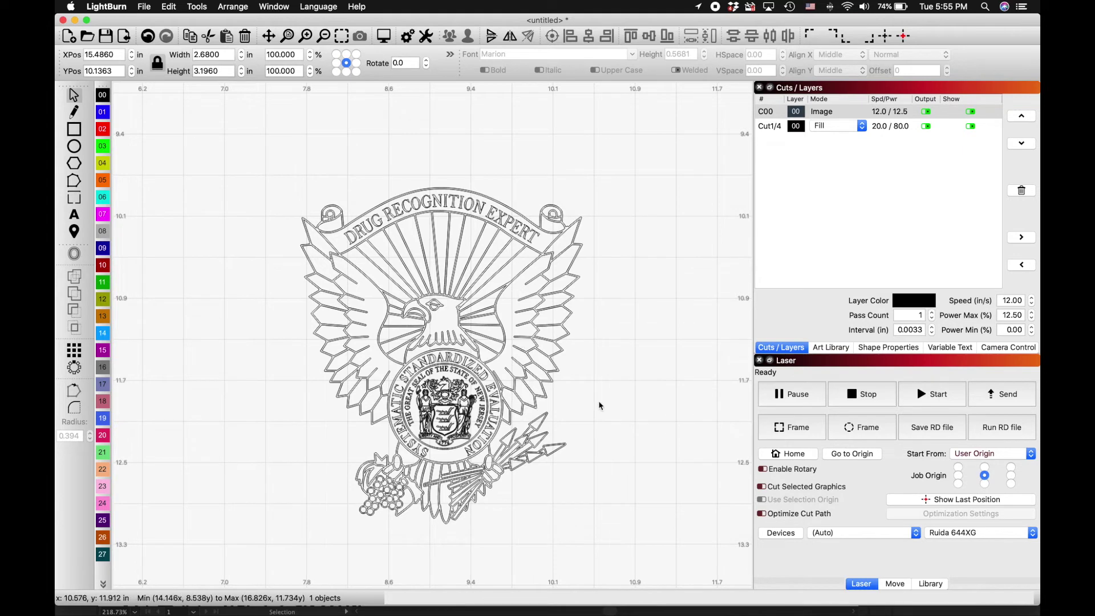
Delete the source image and preview the fill engraving of the traced logo
scroll(599, 394, down, 10)
key(Delete)
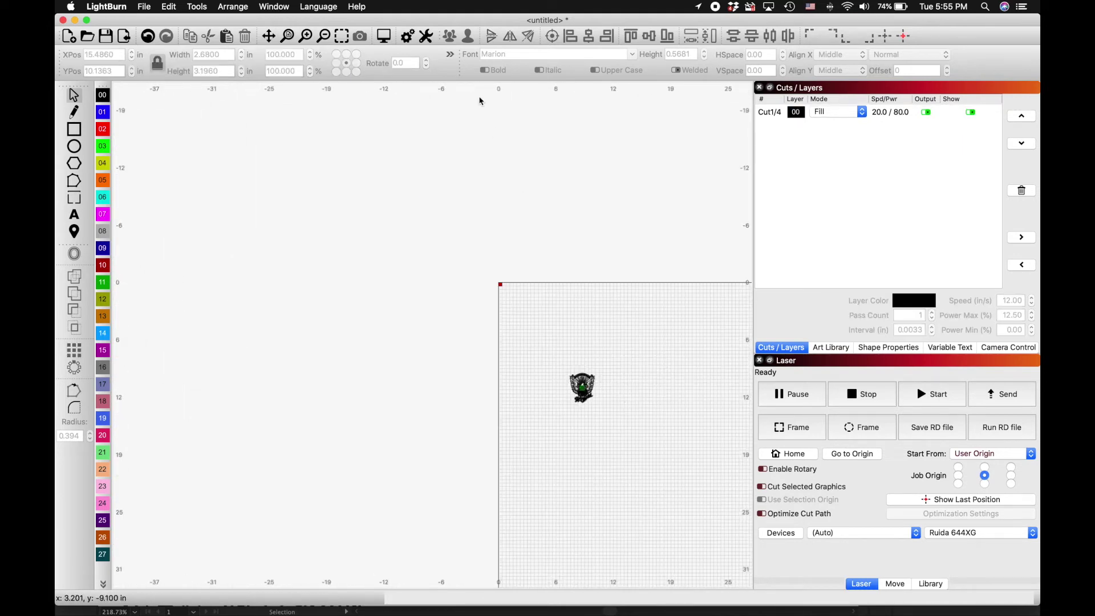
click(381, 39)
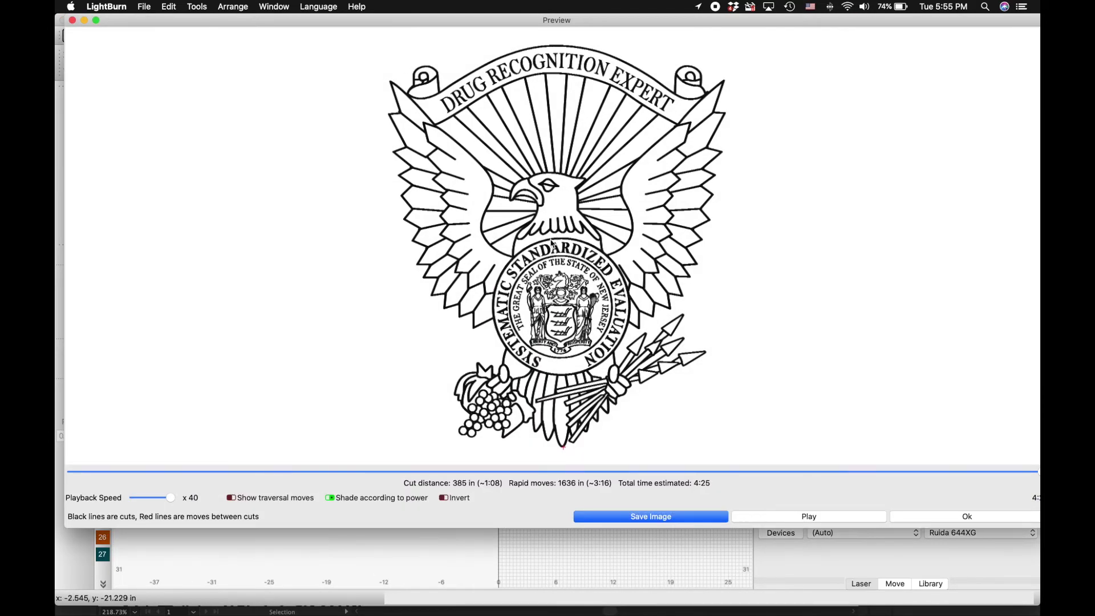
scroll(551, 249, up, 5)
scroll(551, 249, down, 5)
key(Escape)
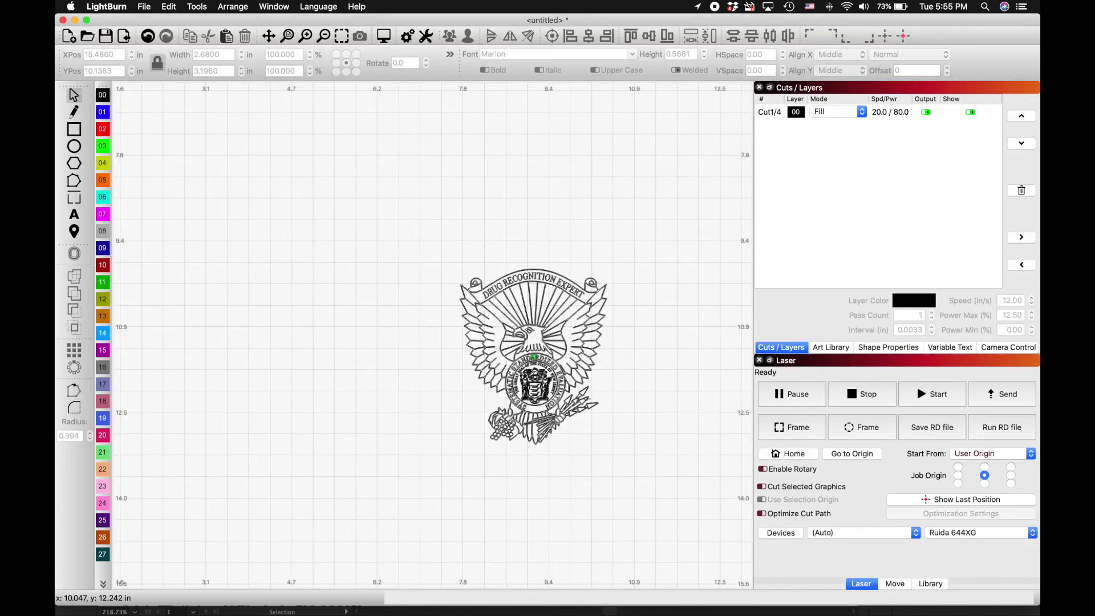
Ungroup the traced logo and delete the inner outline of the eagle's head and neck feathers
scroll(626, 357, up, 5)
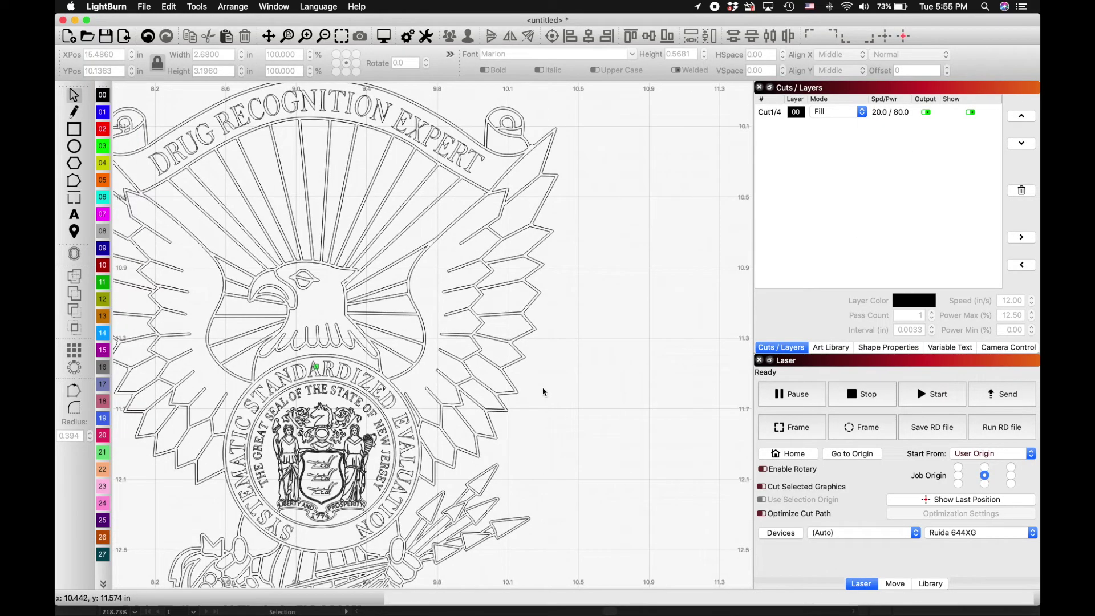
click(454, 384)
right_click(454, 385)
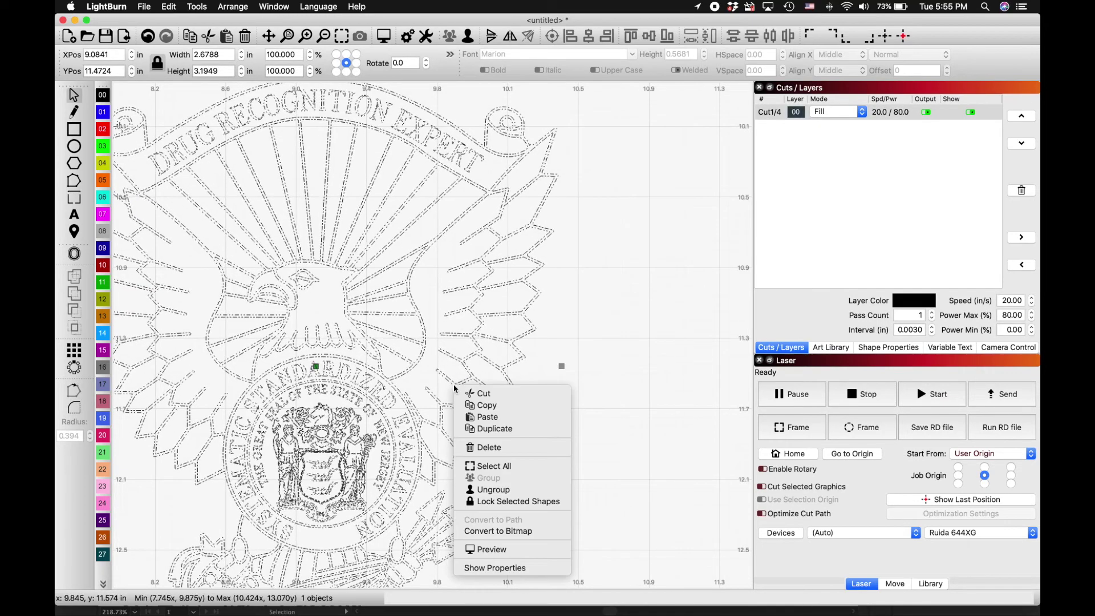
click(504, 490)
click(694, 386)
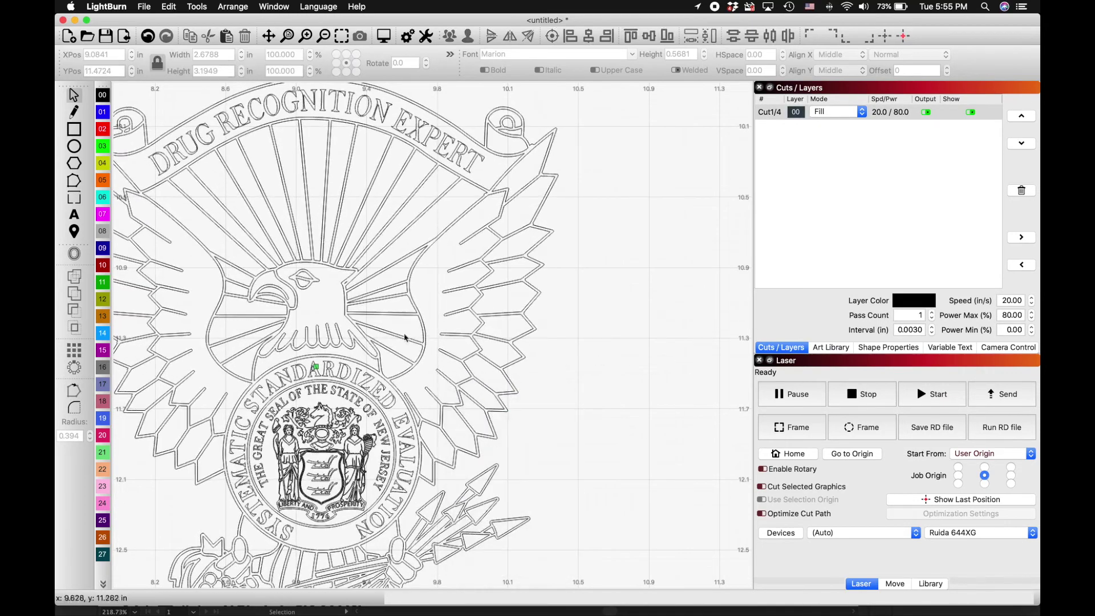
click(334, 341)
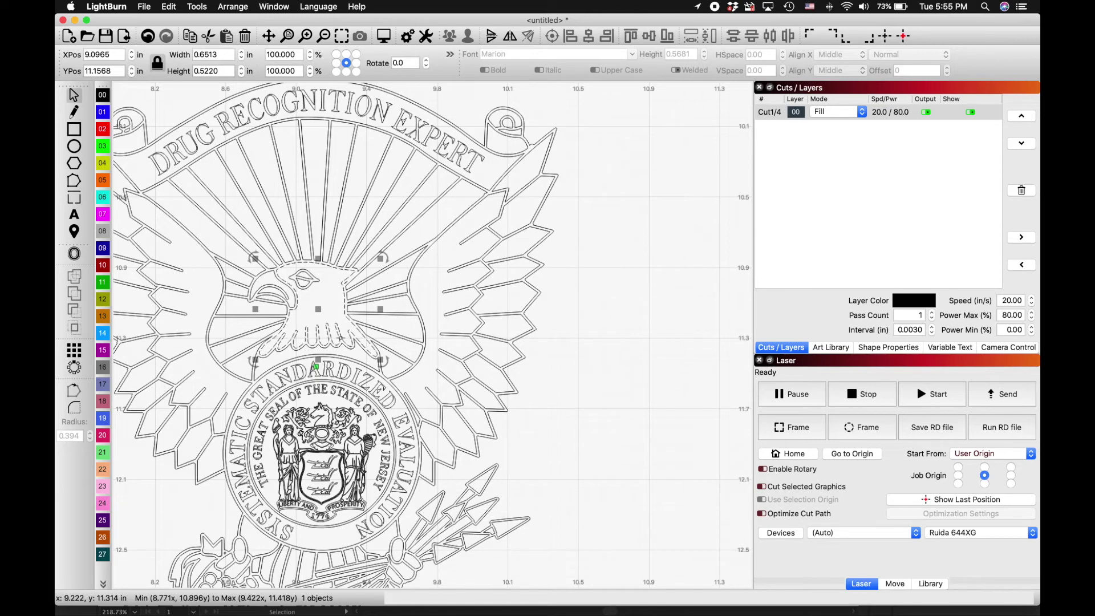
key(Escape)
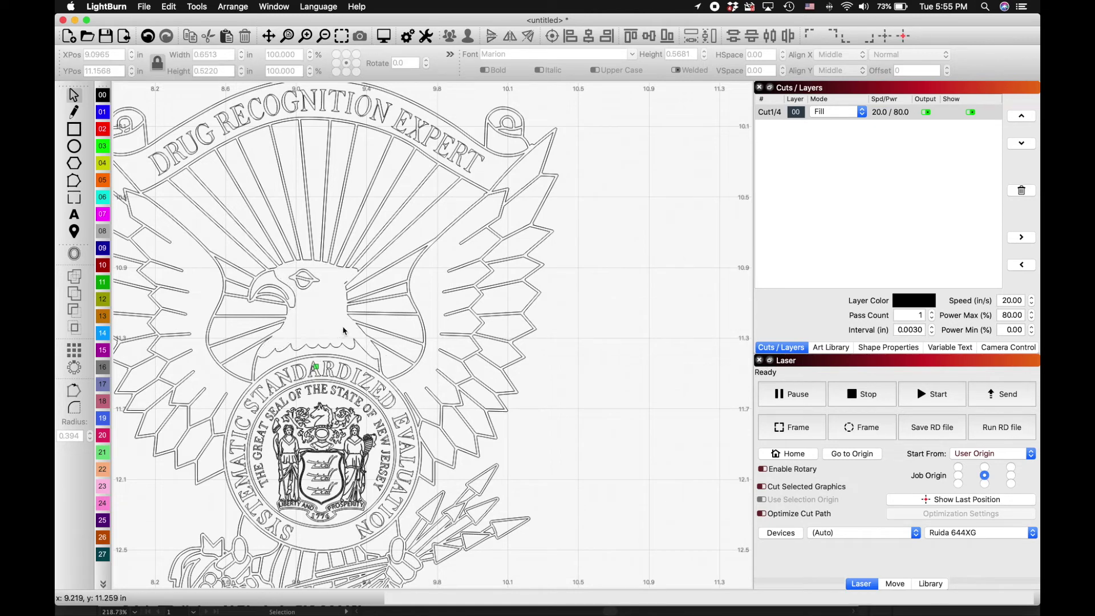
Preview the job and examine how the eagle's head and neck fill without their inner outline
click(385, 37)
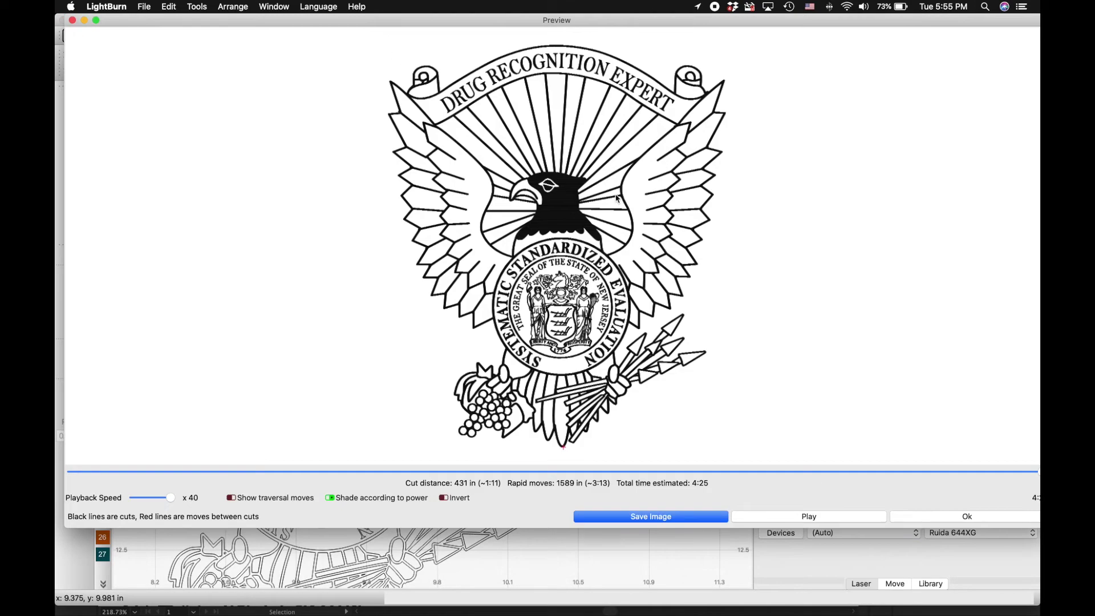
scroll(615, 221, up, 5)
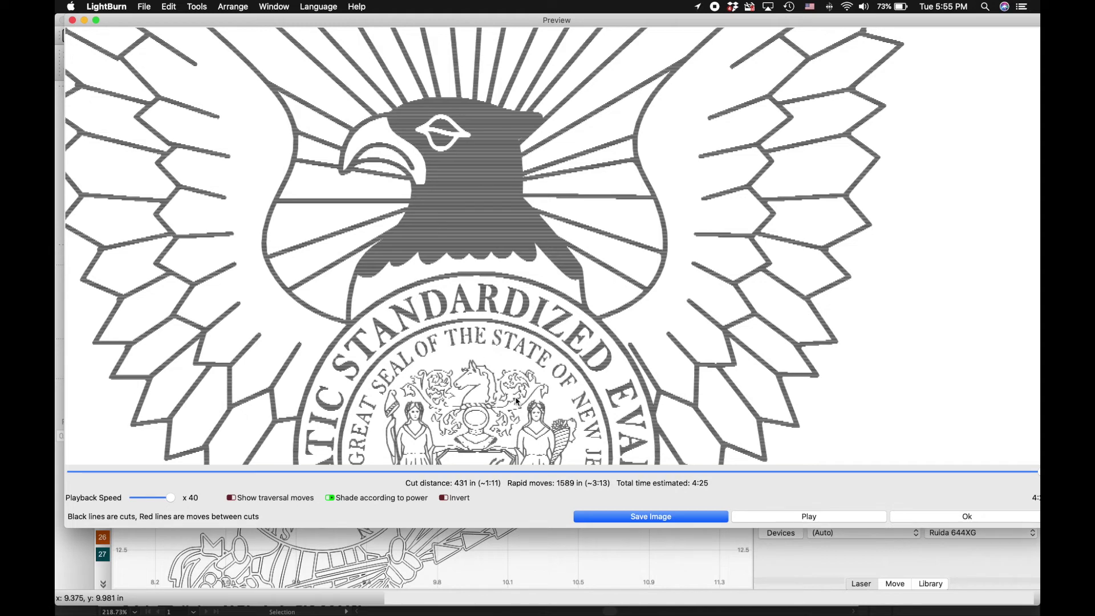
scroll(514, 356, down, 5)
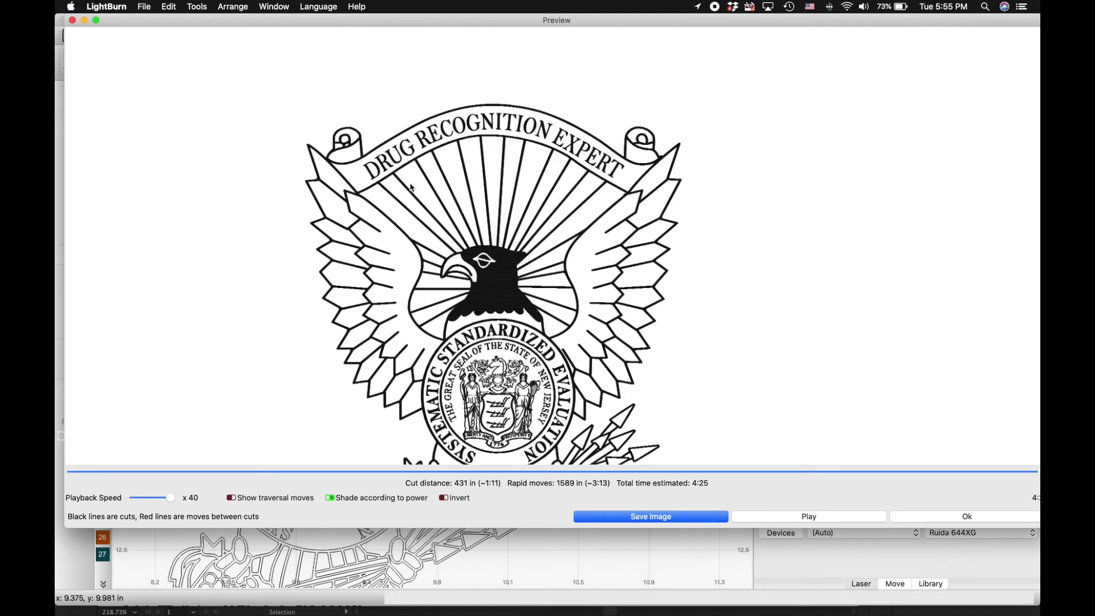
Close the preview and delete the inner outline of the DRUG RECOGNITION EXPERT banner
scroll(436, 190, down, 1)
click(978, 516)
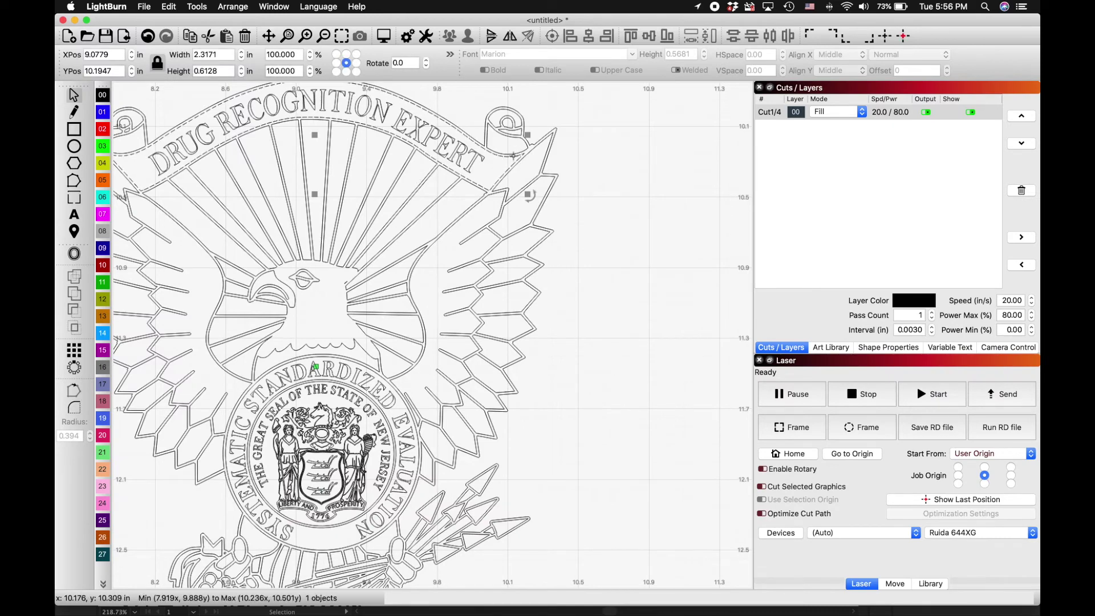
click(513, 160)
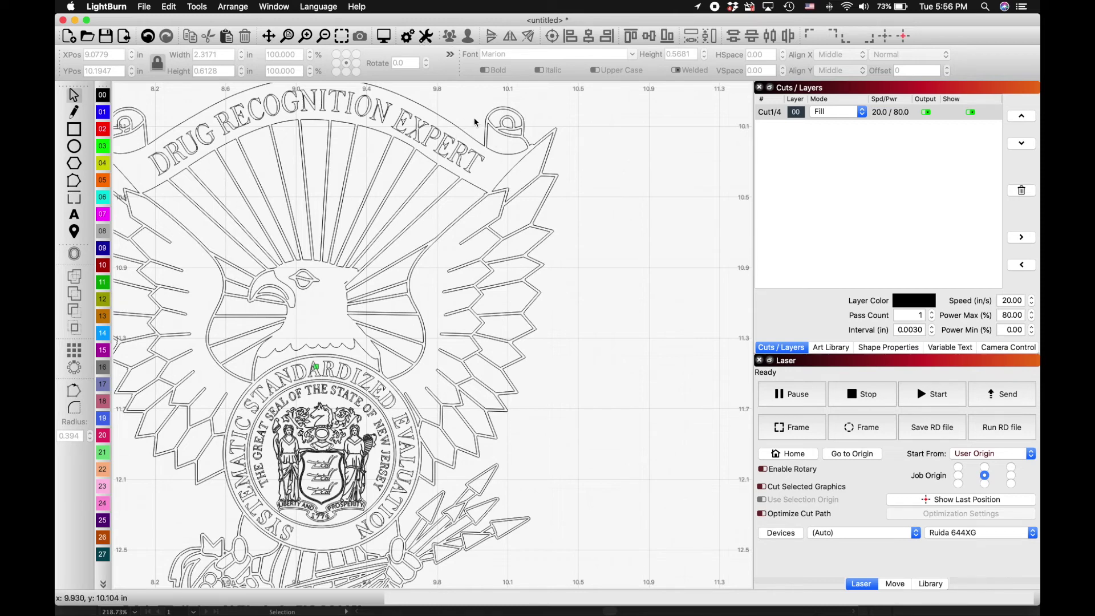
Preview the job and examine how the banner and its lettering fill without the inner outline
click(383, 37)
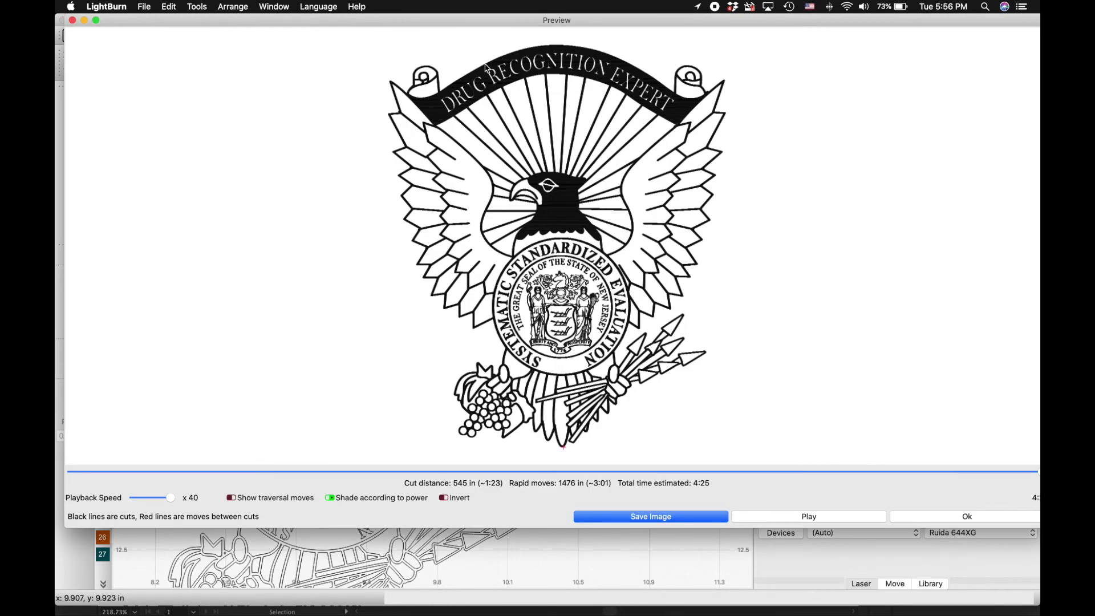
scroll(487, 73, up, 3)
scroll(487, 74, down, 5)
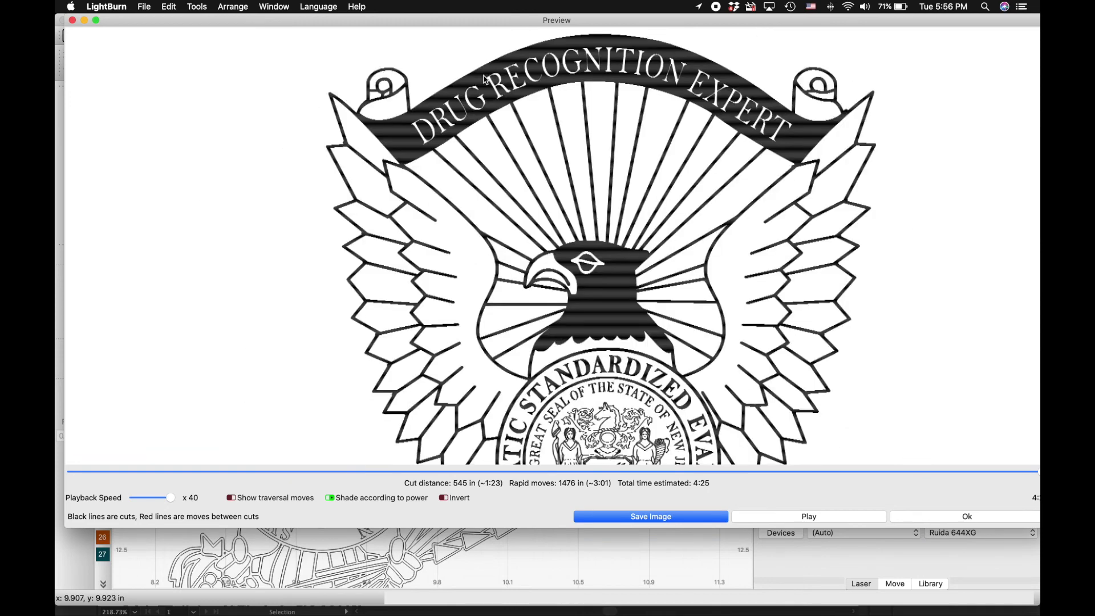
scroll(585, 257, down, 4)
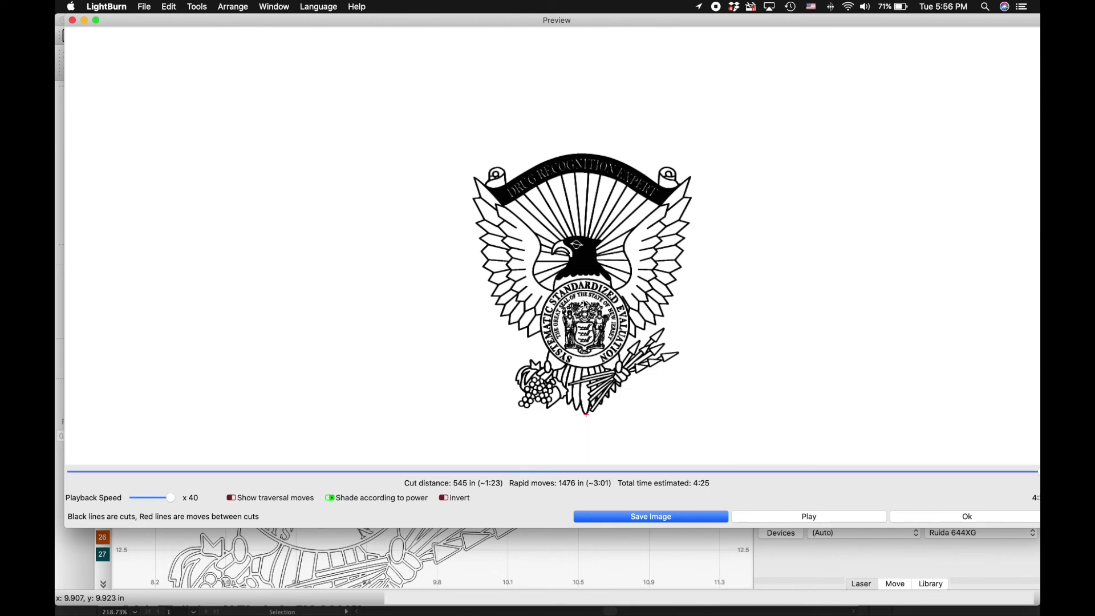
scroll(582, 379, up, 4)
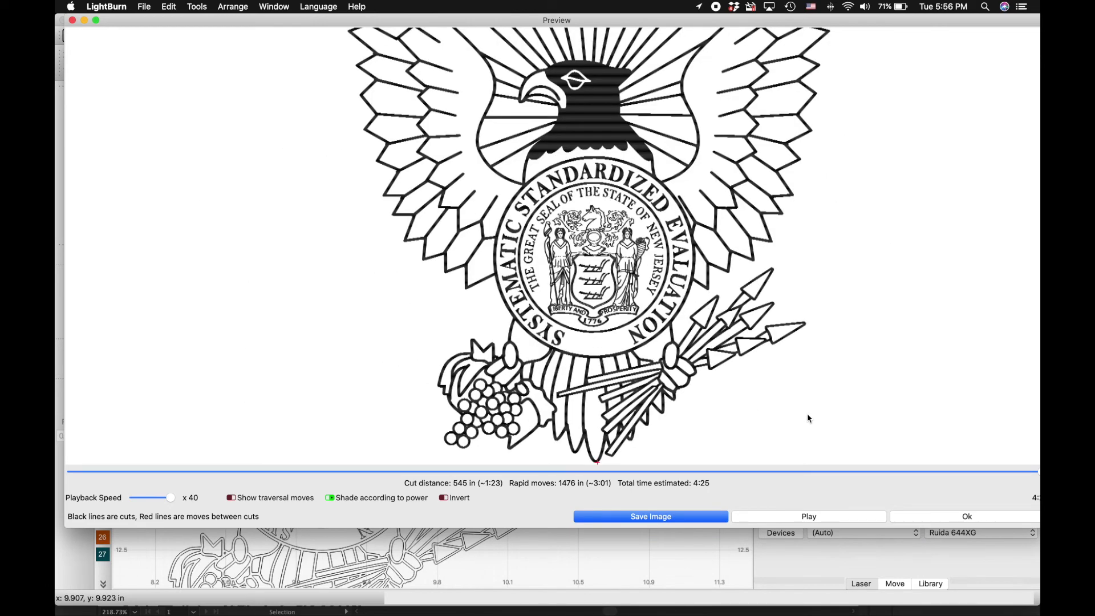
click(951, 514)
Delete the inner outline of the seal's outermost circle and preview how the seal fills
scroll(325, 404, up, 2)
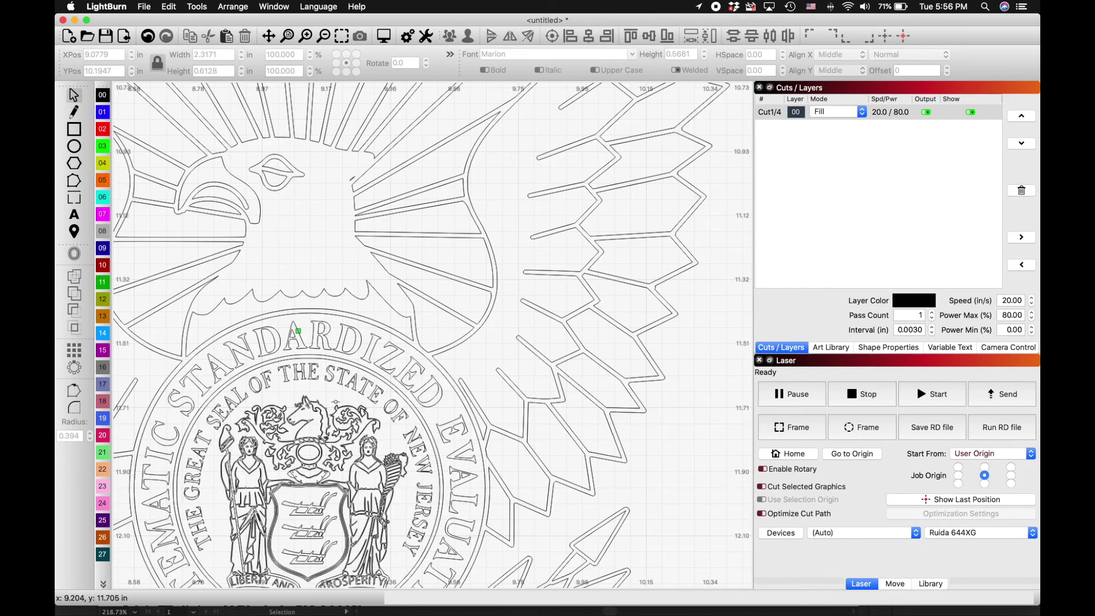
click(341, 335)
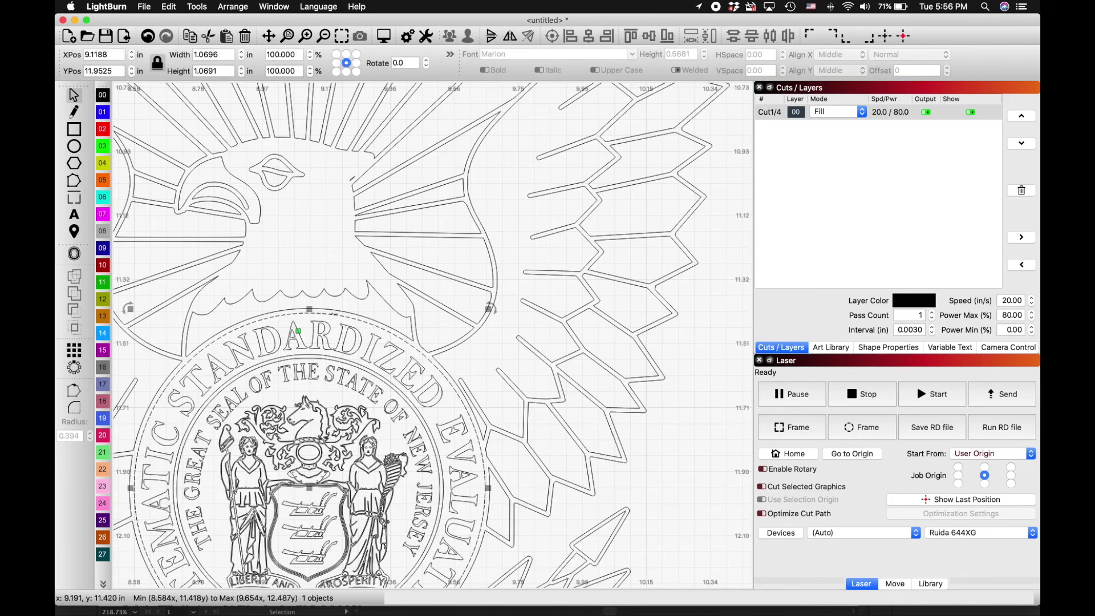
click(352, 348)
click(386, 42)
scroll(548, 307, up, 3)
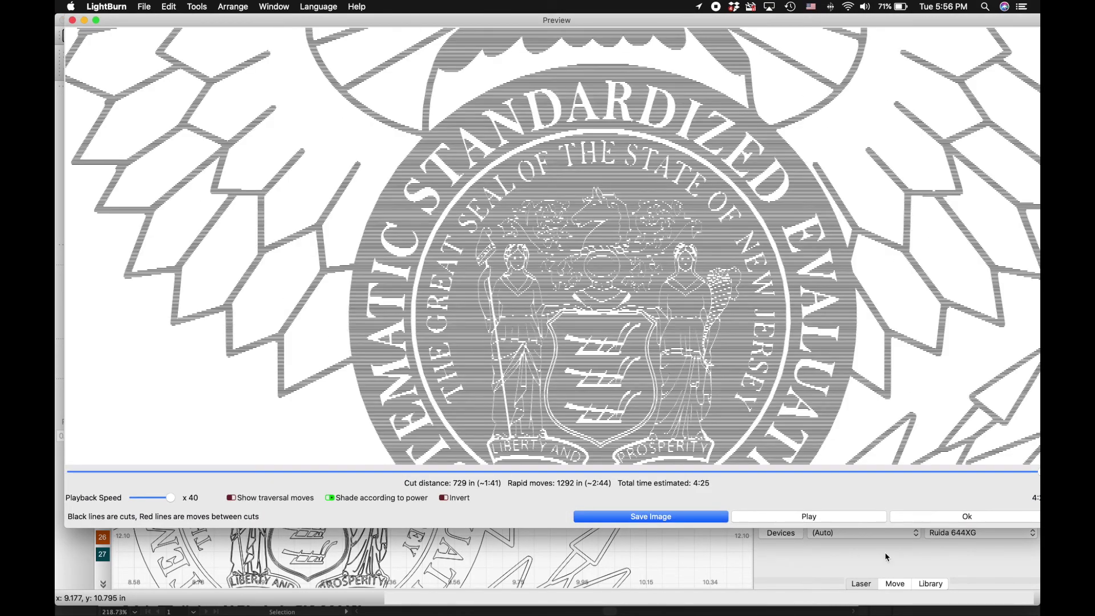
click(954, 515)
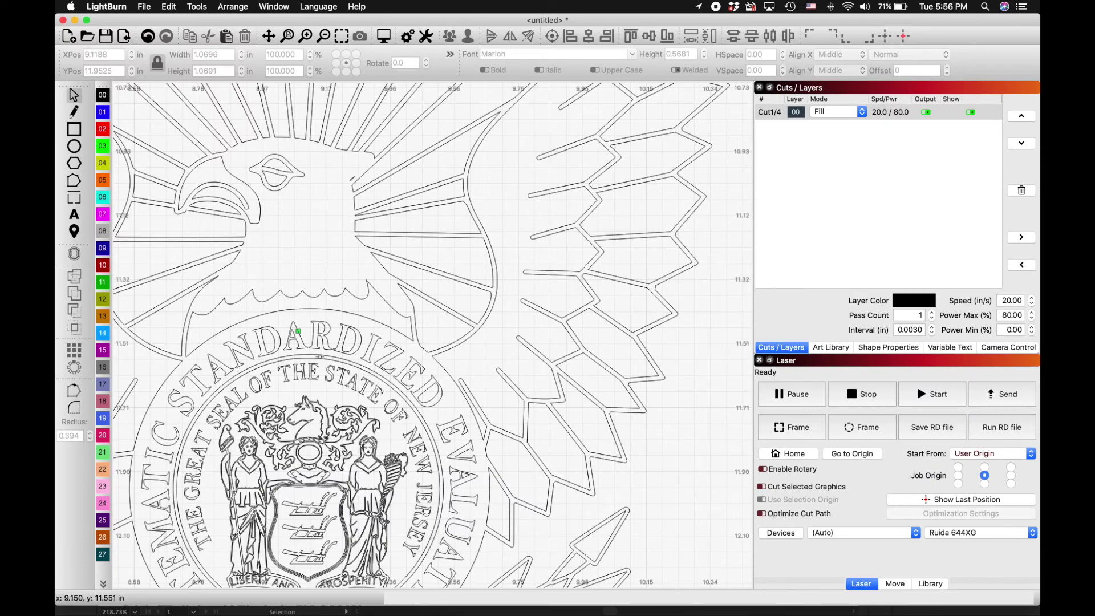
Delete one of the two outlines of the circle separating the seal's outer lettering from its inner lettering
click(322, 360)
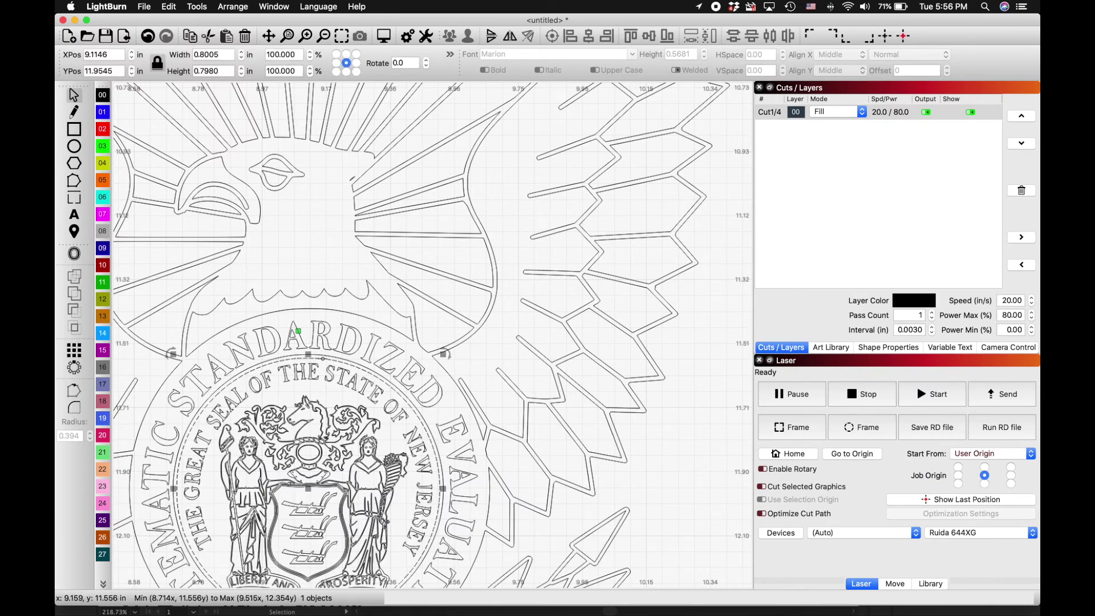
right_click(325, 363)
click(317, 365)
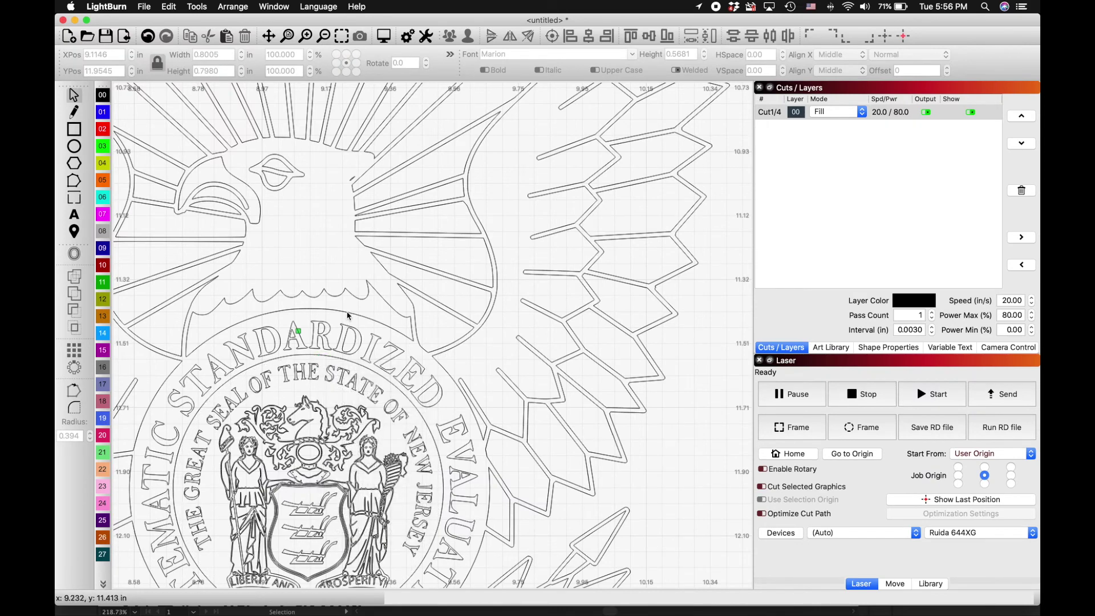
Preview the job and examine the fill of the seal's lettering ring and the fine detail inside it
click(384, 36)
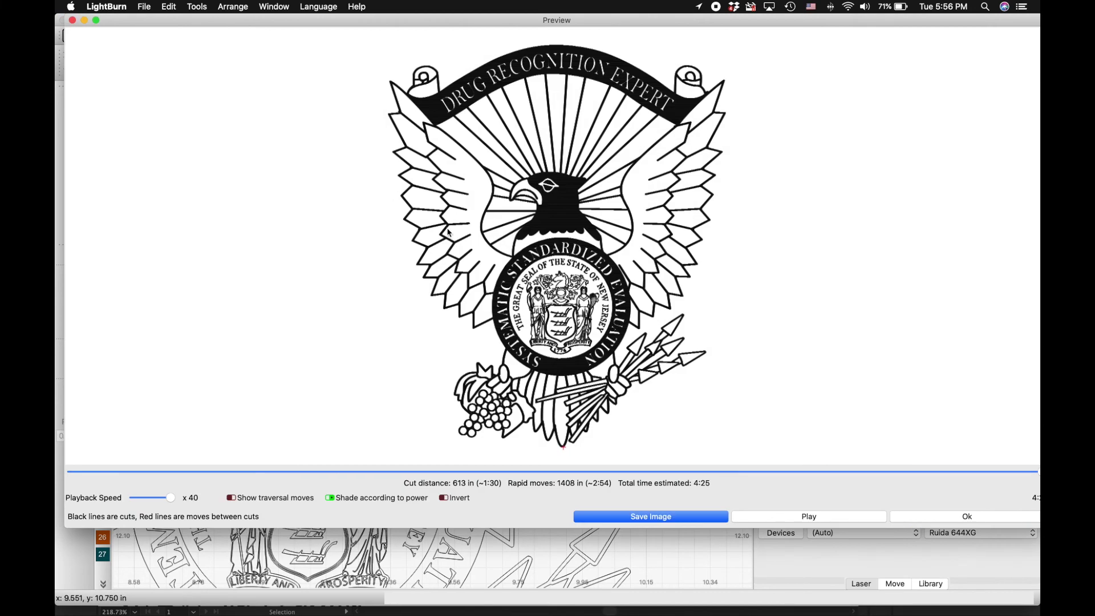
scroll(563, 235, up, 5)
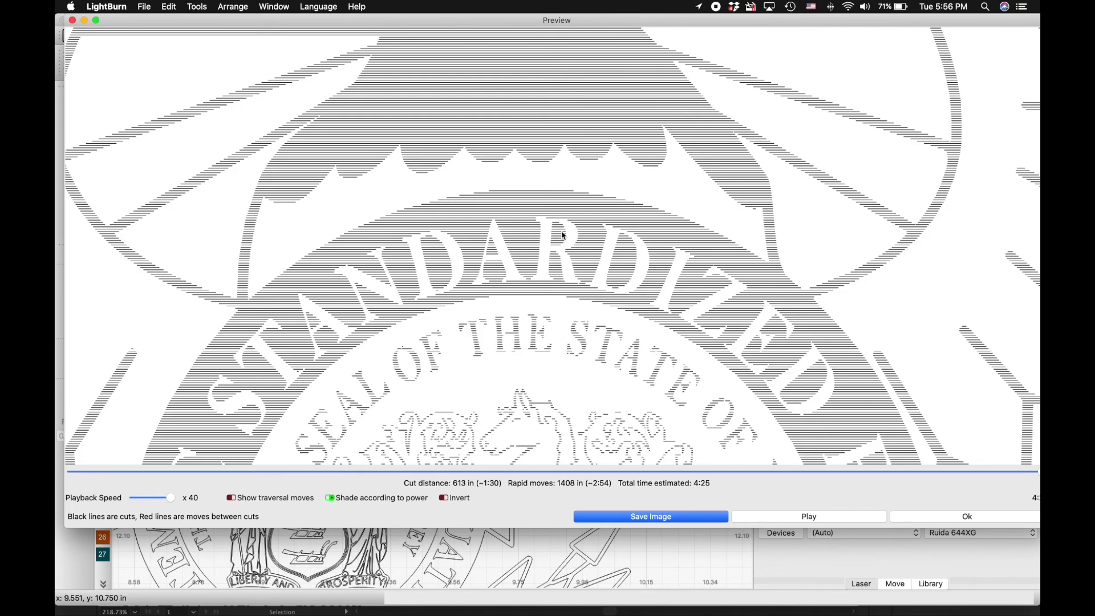
scroll(564, 235, down, 5)
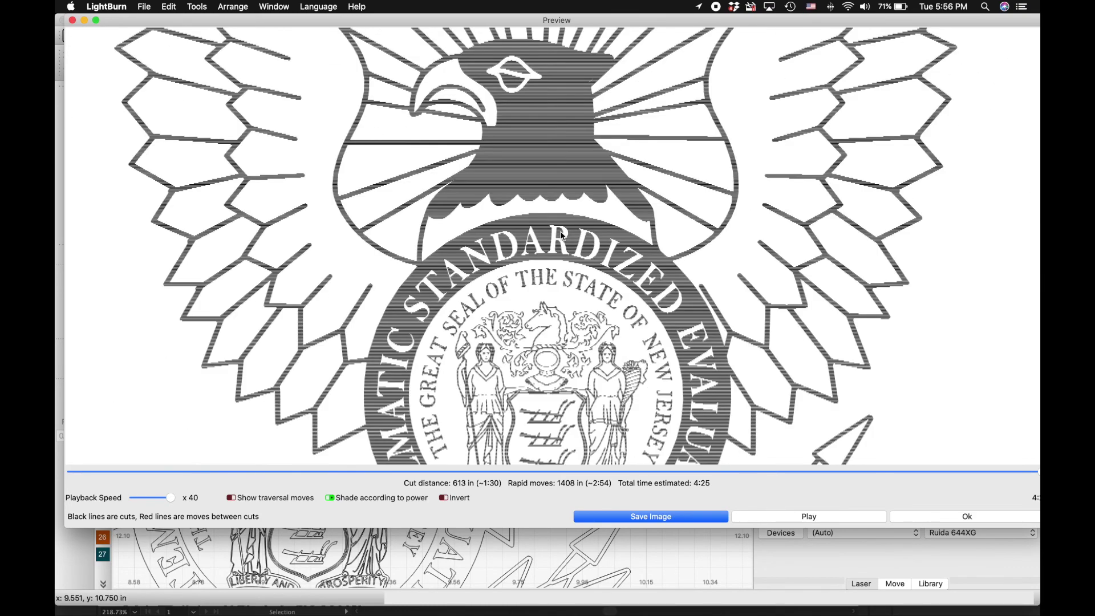
scroll(563, 235, down, 2)
scroll(563, 236, down, 1)
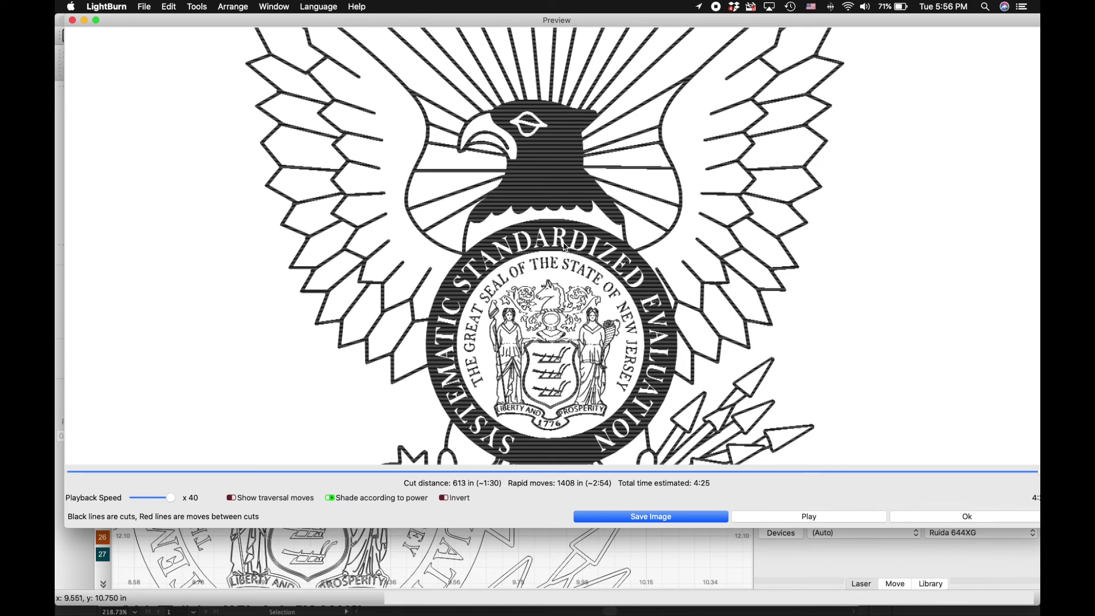
scroll(548, 308, up, 5)
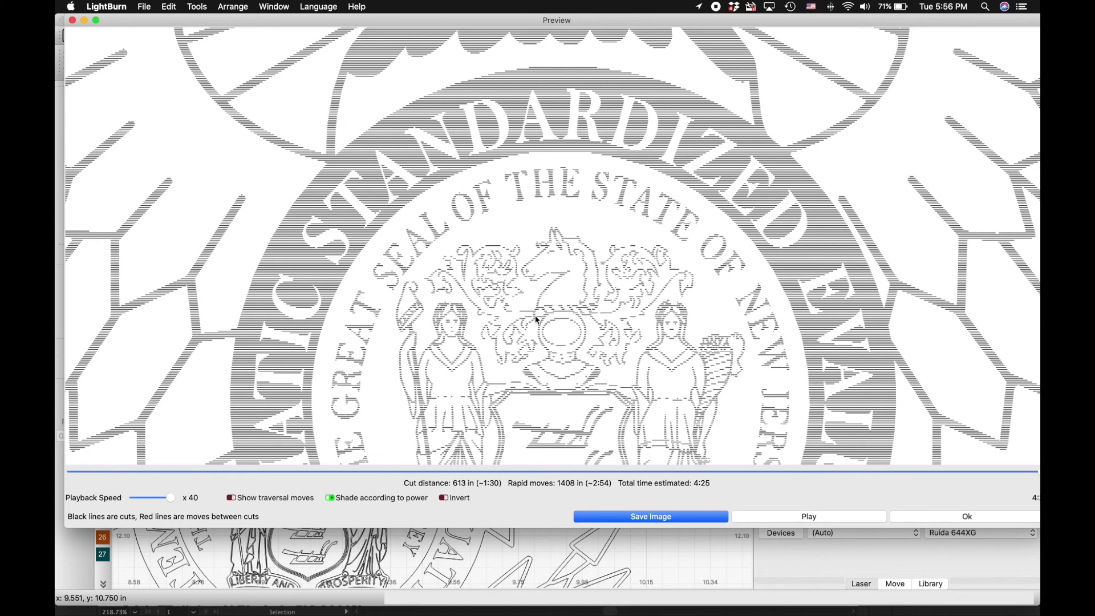
click(927, 519)
scroll(507, 420, down, 5)
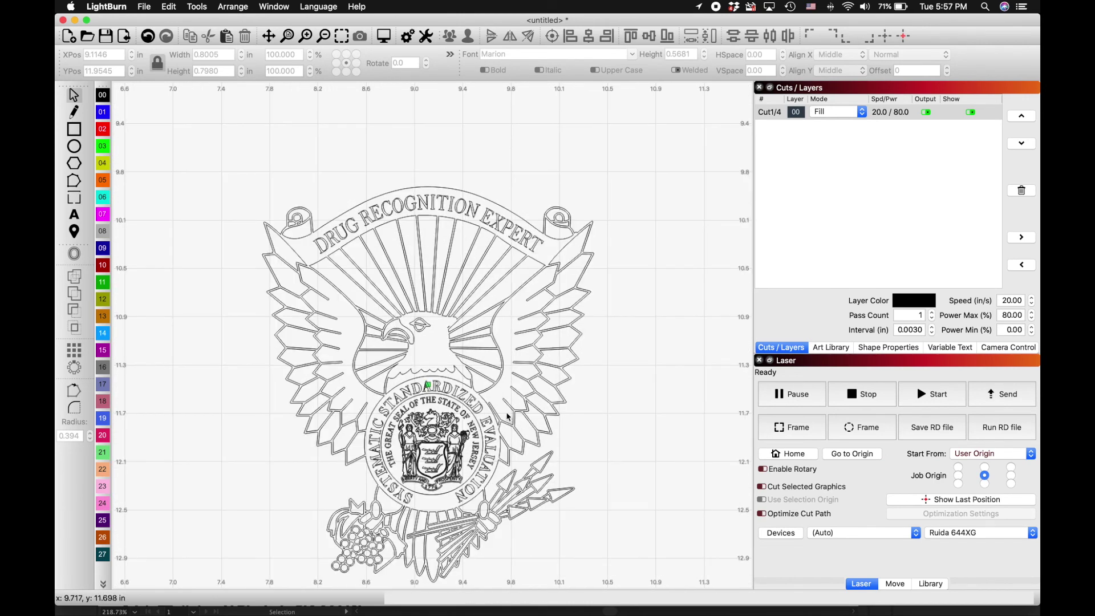
scroll(507, 417, down, 2)
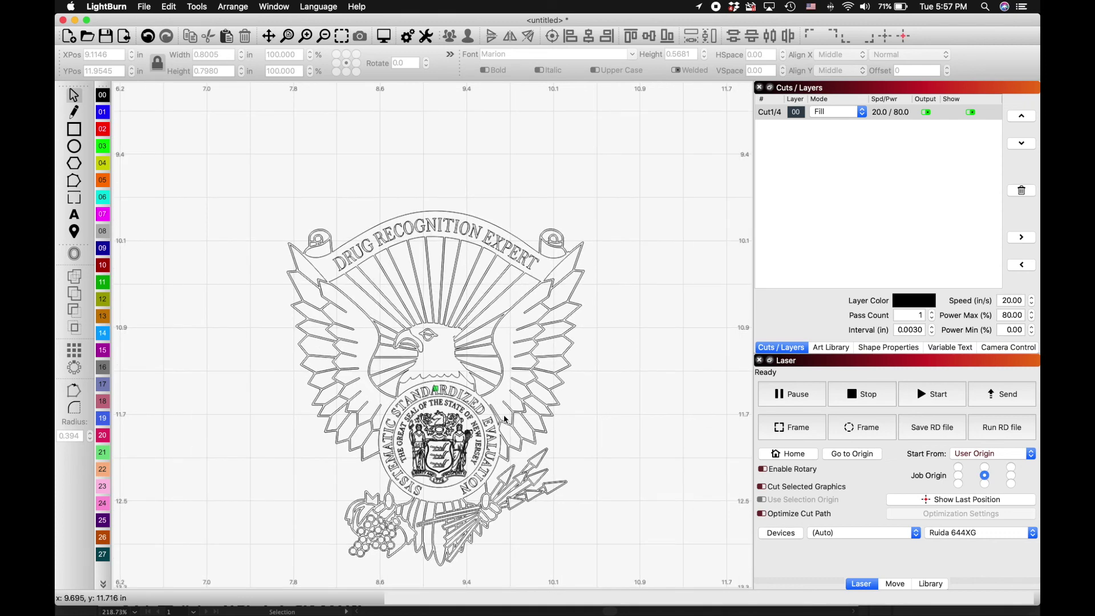